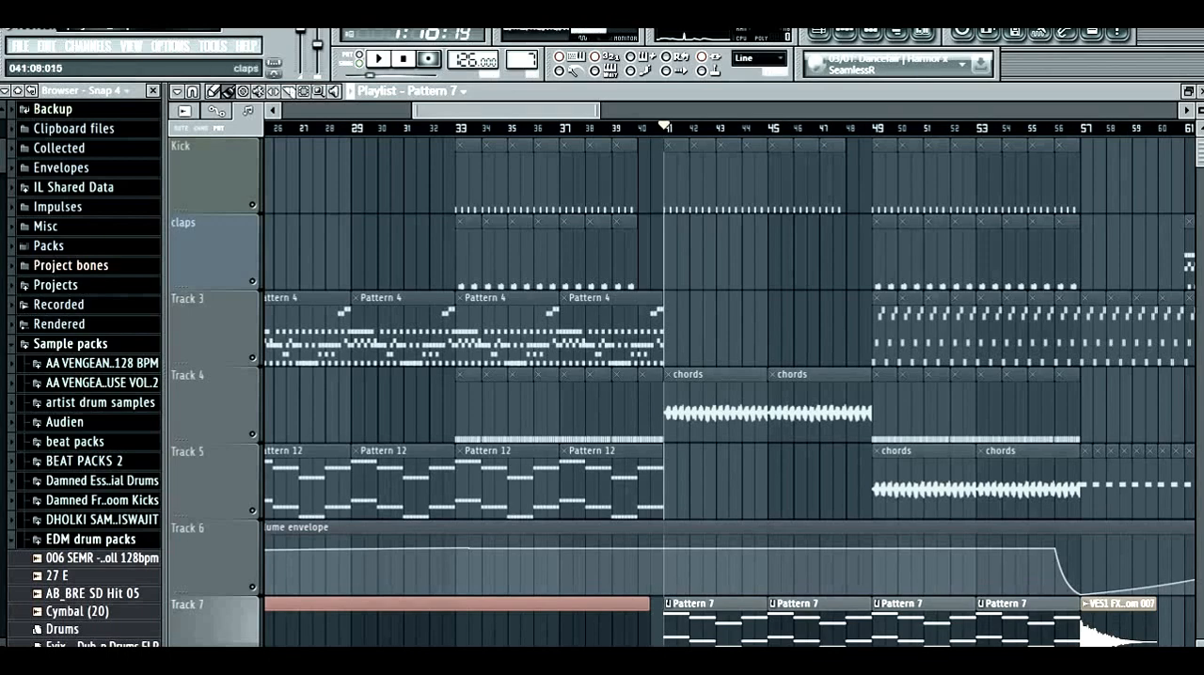
- Isolate the Kick track in the playlist by soloing claps, unmuting Kick and muting claps again
{"action": "scroll", "coordinate": [672, 254], "scroll_direction": "down", "scroll_amount": 2}
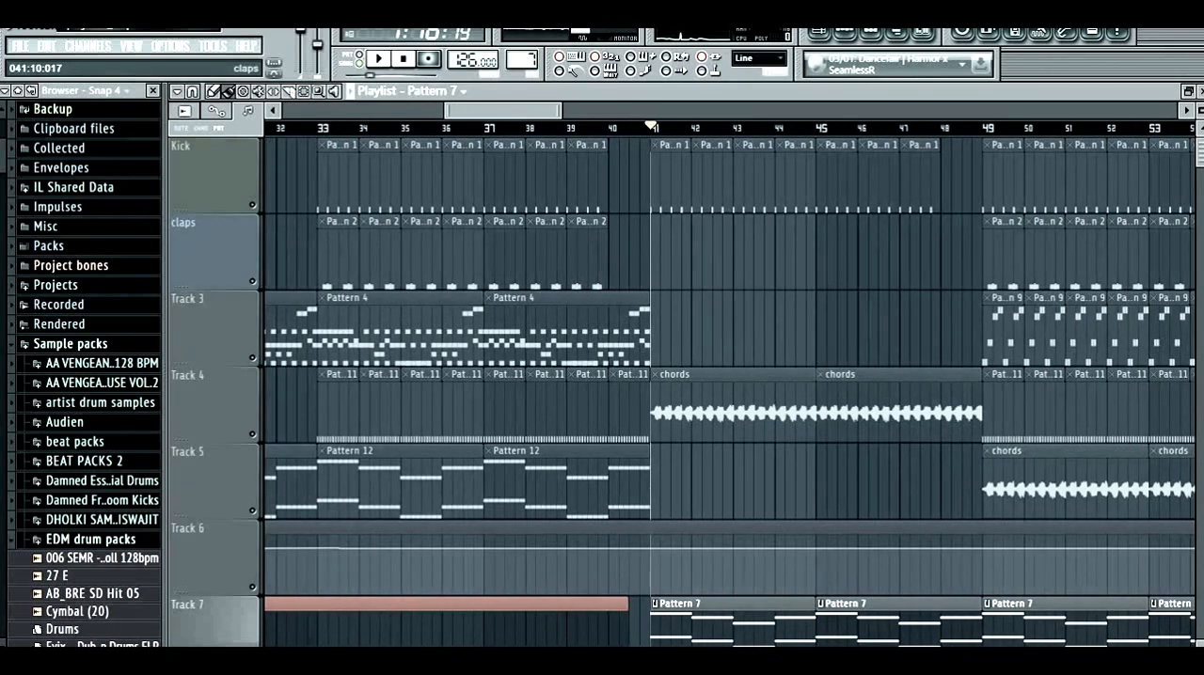
{"action": "scroll", "coordinate": [712, 254], "scroll_direction": "up", "scroll_amount": 4}
{"action": "scroll", "coordinate": [596, 254], "scroll_direction": "down", "scroll_amount": 4}
{"action": "scroll", "coordinate": [586, 254], "scroll_direction": "up", "scroll_amount": 4}
{"action": "scroll", "coordinate": [579, 254], "scroll_direction": "down", "scroll_amount": 3}
{"action": "scroll", "coordinate": [1035, 329], "scroll_direction": "down", "scroll_amount": 5}
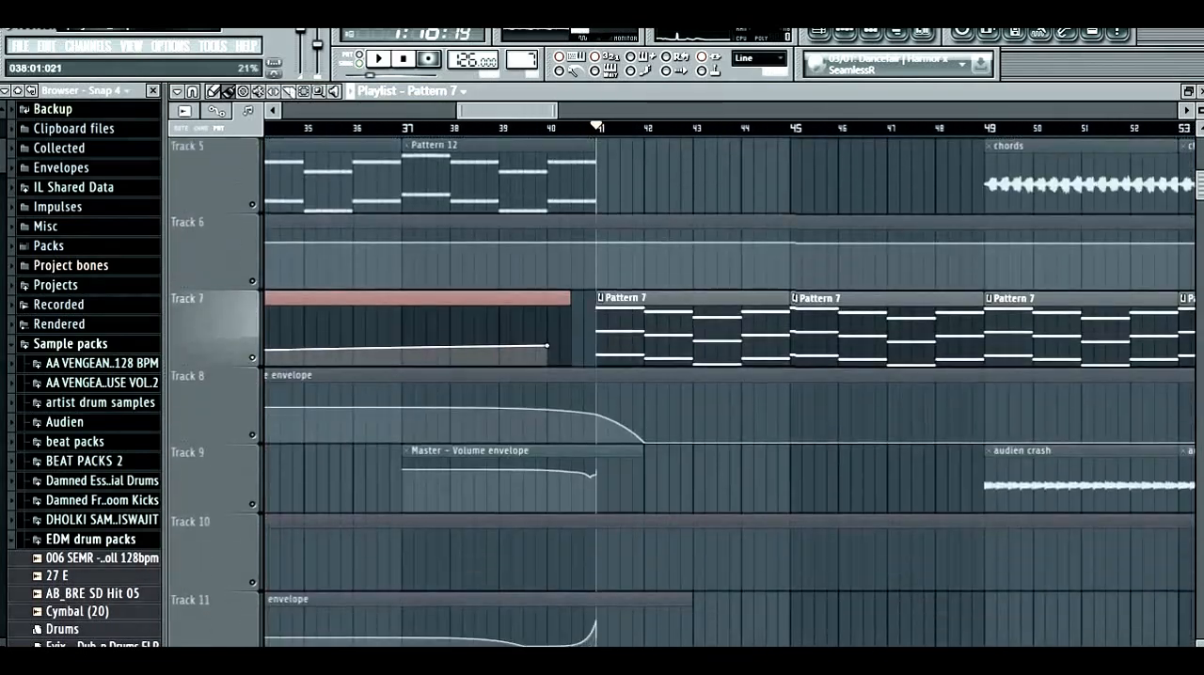
{"action": "scroll", "coordinate": [1034, 395], "scroll_direction": "up", "scroll_amount": 5}
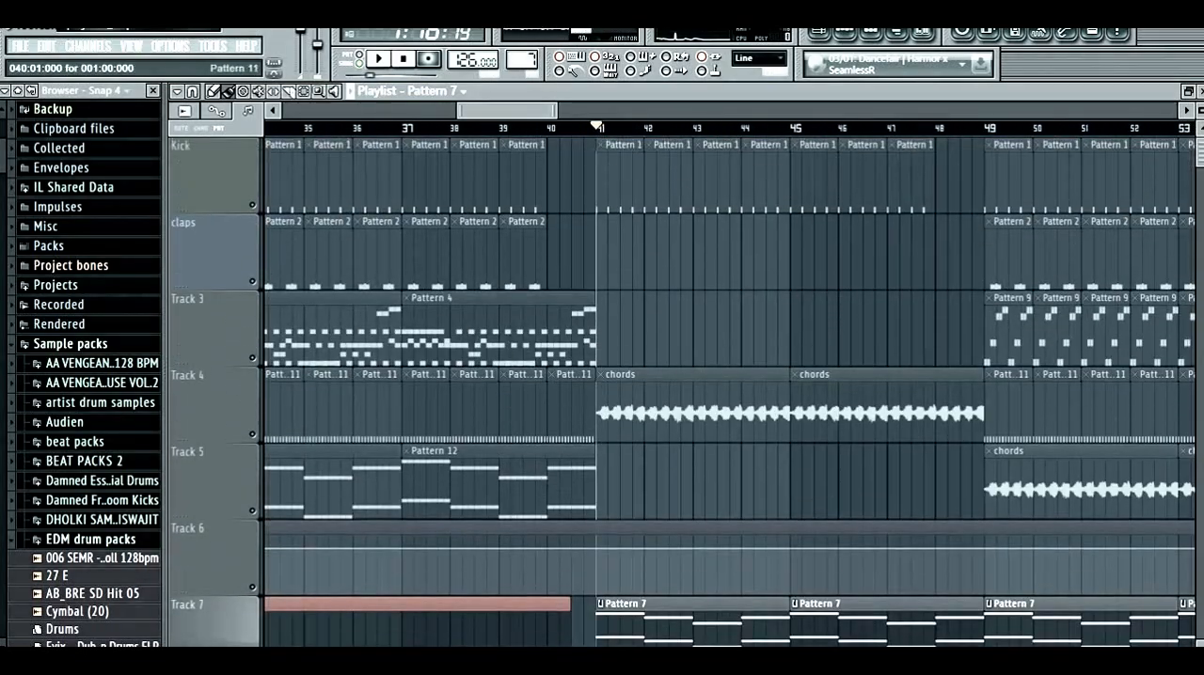
{"action": "right_click", "coordinate": [252, 281]}
{"action": "left_click", "coordinate": [252, 205]}
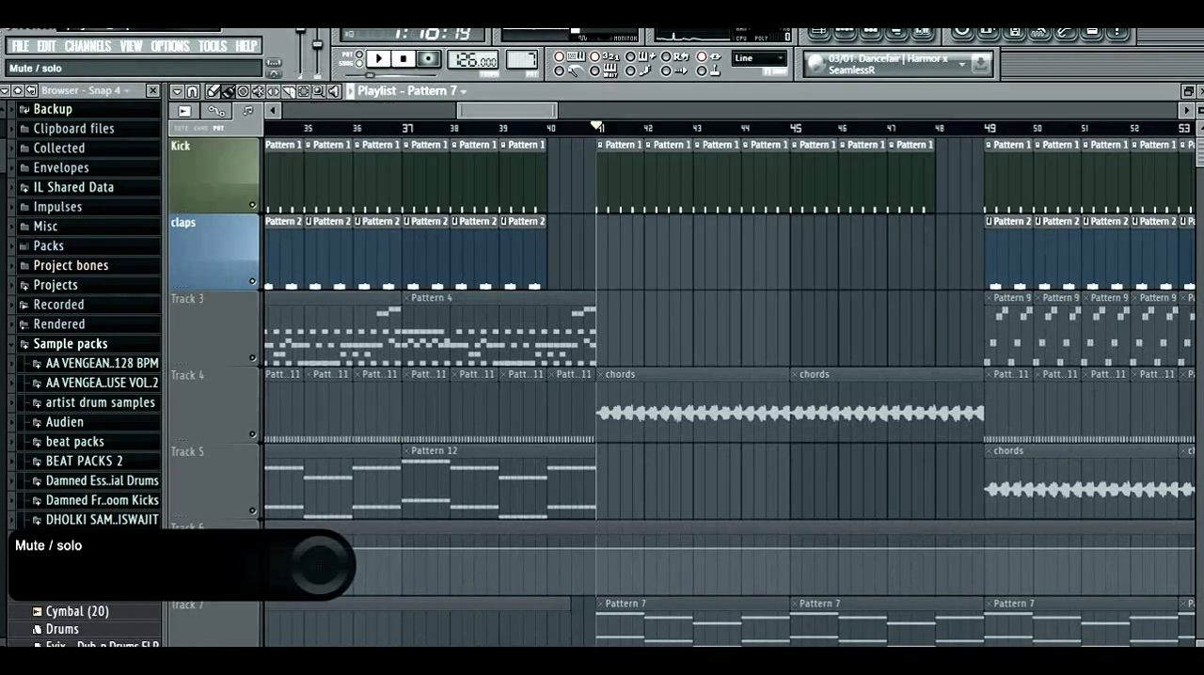
{"action": "left_click", "coordinate": [252, 281]}
- Briefly unmute Track 4, mute it again, and unmute Track 7 alongside the Kick track
{"action": "left_click", "coordinate": [252, 434]}
{"action": "scroll", "coordinate": [600, 339], "scroll_direction": "up", "scroll_amount": 2}
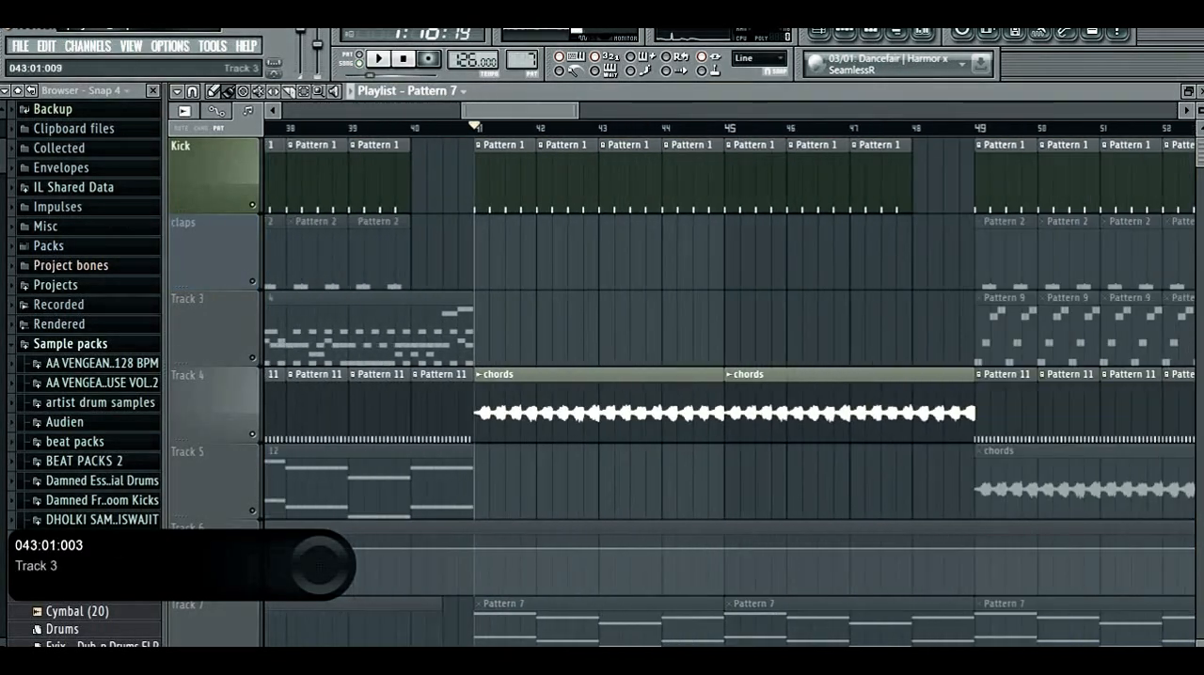
{"action": "scroll", "coordinate": [600, 338], "scroll_direction": "down", "scroll_amount": 3}
{"action": "left_click", "coordinate": [252, 435]}
{"action": "scroll", "coordinate": [349, 395], "scroll_direction": "down", "scroll_amount": 4}
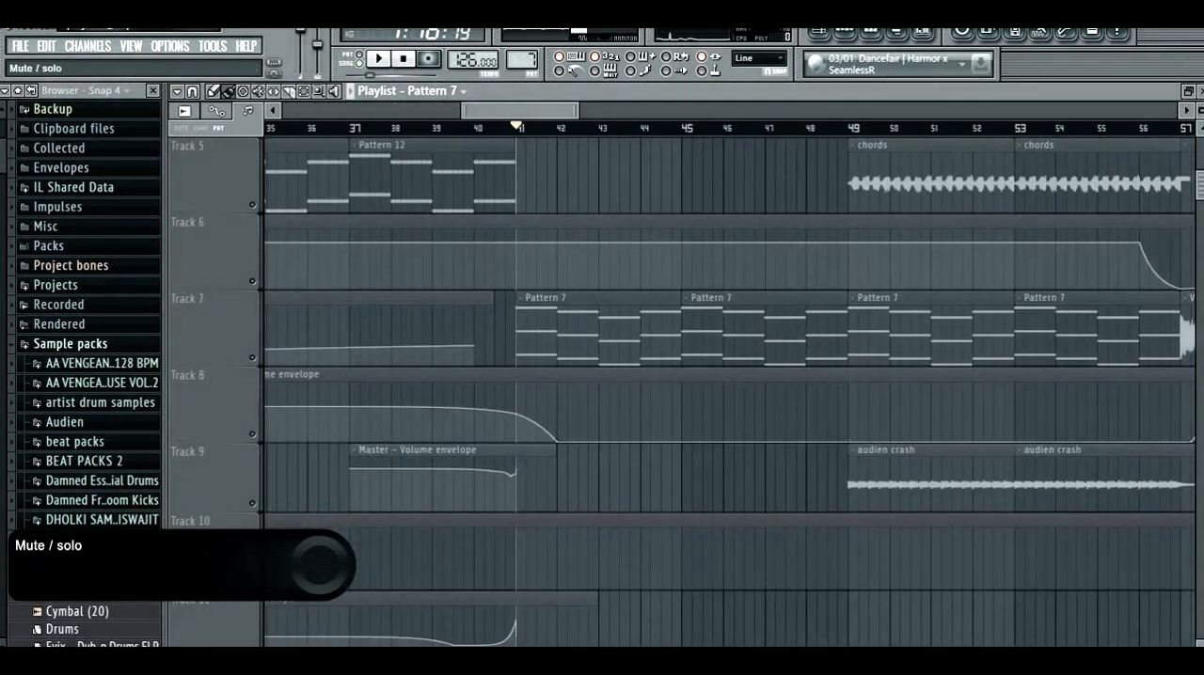
{"action": "left_click", "coordinate": [253, 359]}
- Play the Kick and Track 7 together from about bar 40
{"action": "scroll", "coordinate": [483, 362], "scroll_direction": "up", "scroll_amount": 1}
{"action": "scroll", "coordinate": [483, 362], "scroll_direction": "up", "scroll_amount": 3}
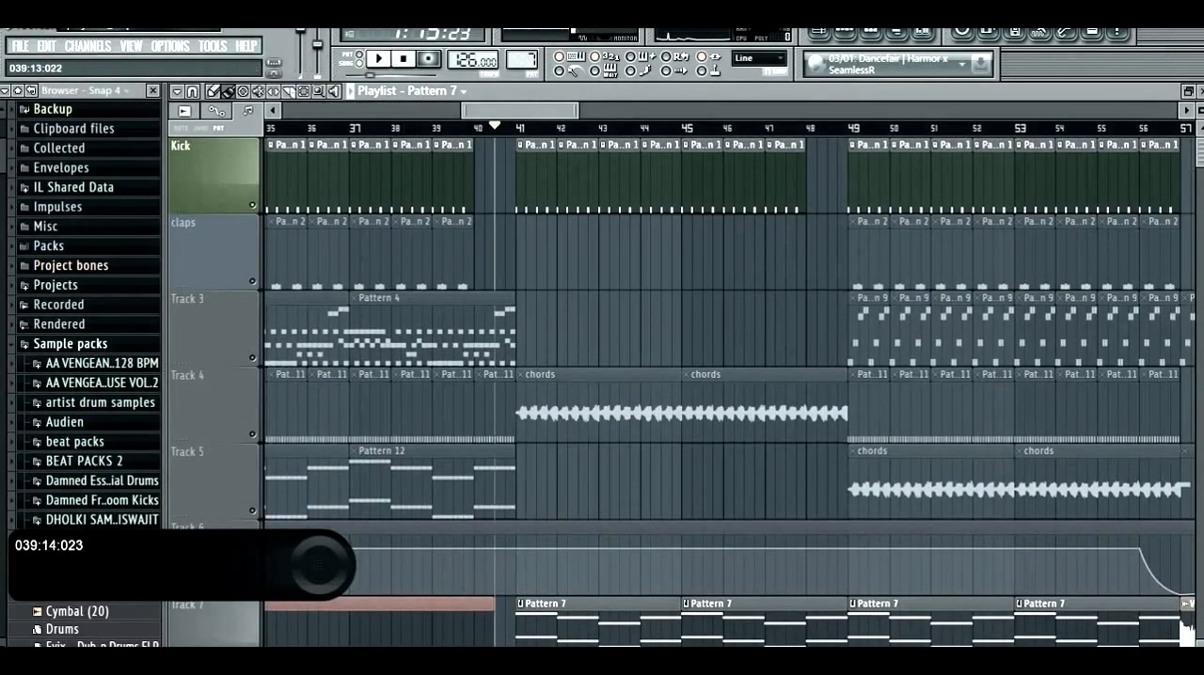
{"action": "scroll", "coordinate": [588, 381], "scroll_direction": "down", "scroll_amount": 3}
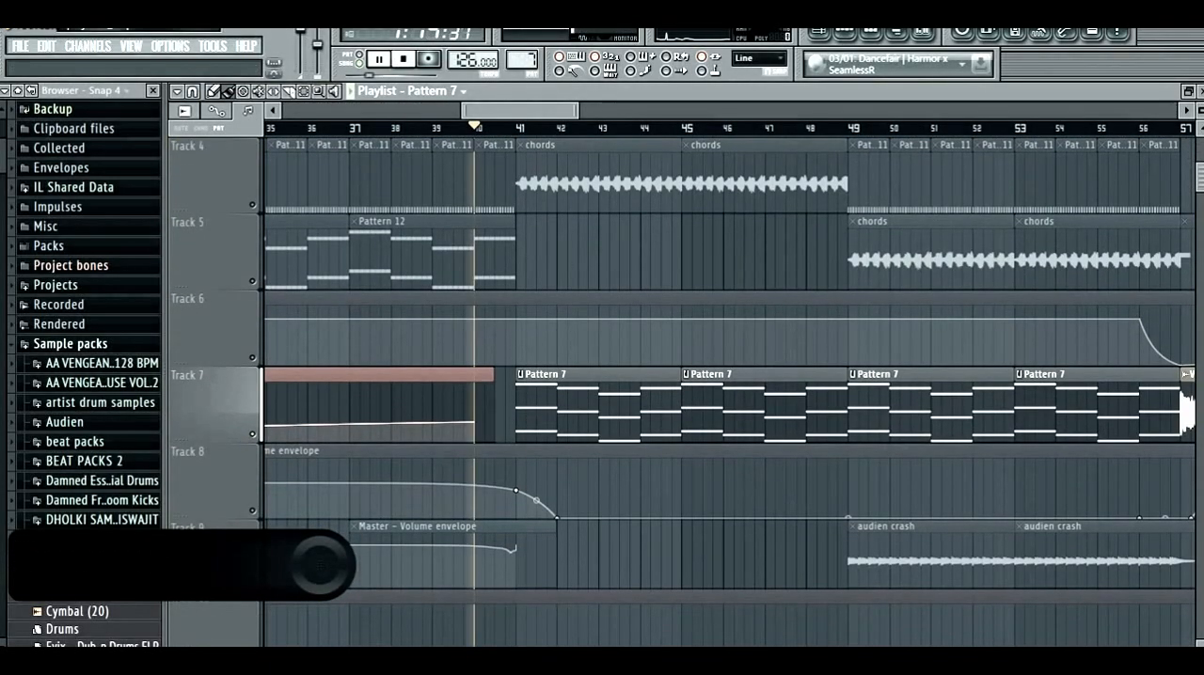
{"action": "key", "text": "space"}
{"action": "scroll", "coordinate": [567, 382], "scroll_direction": "up", "scroll_amount": 3}
{"action": "scroll", "coordinate": [602, 424], "scroll_direction": "up", "scroll_amount": 1}
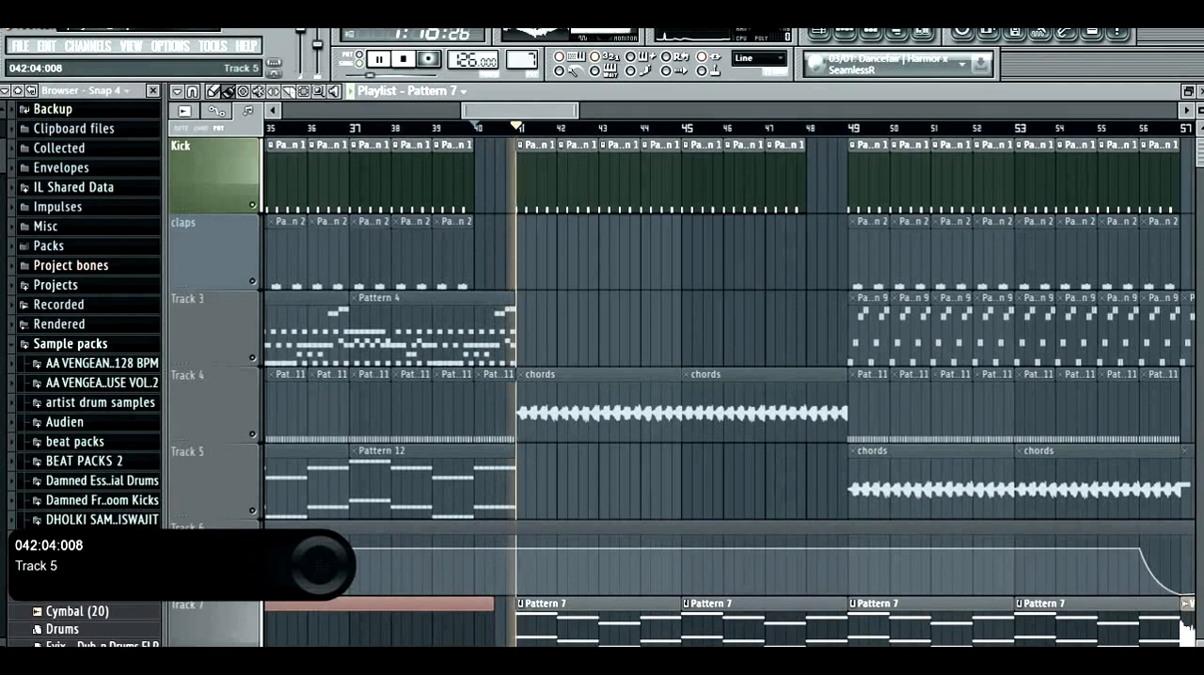
{"action": "scroll", "coordinate": [588, 479], "scroll_direction": "down", "scroll_amount": 4}
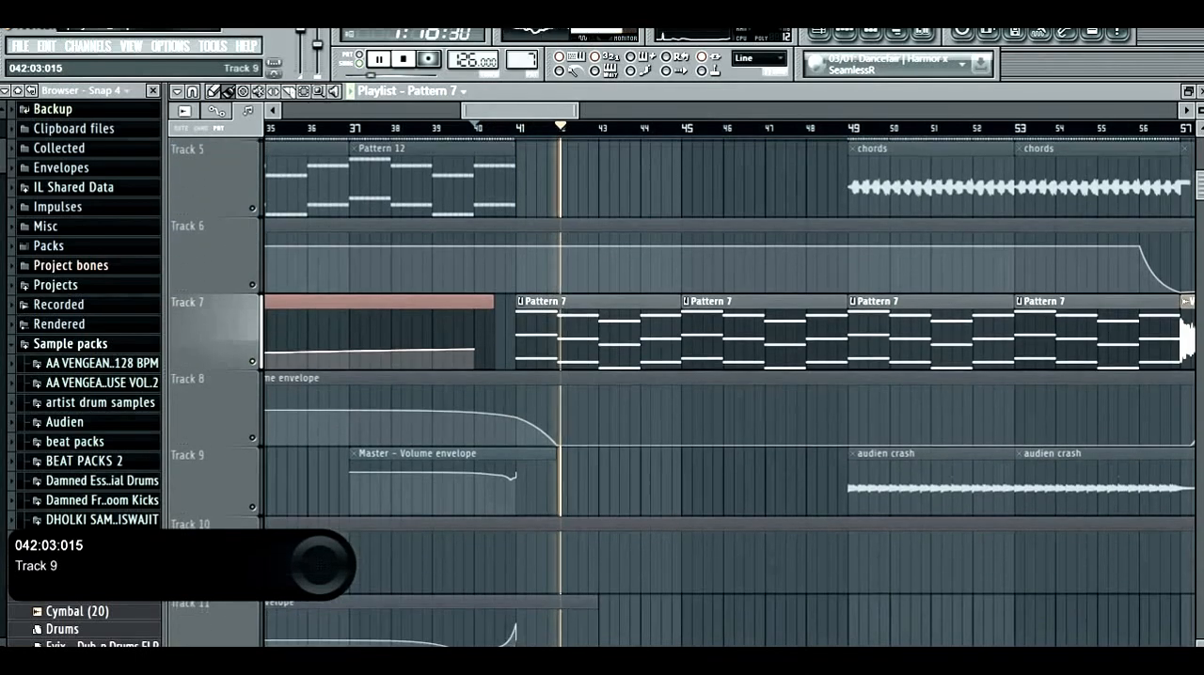
- Listen to Track 7 with the Kick muted, replay it from bar 41, and stop playback
{"action": "scroll", "coordinate": [583, 480], "scroll_direction": "up", "scroll_amount": 4}
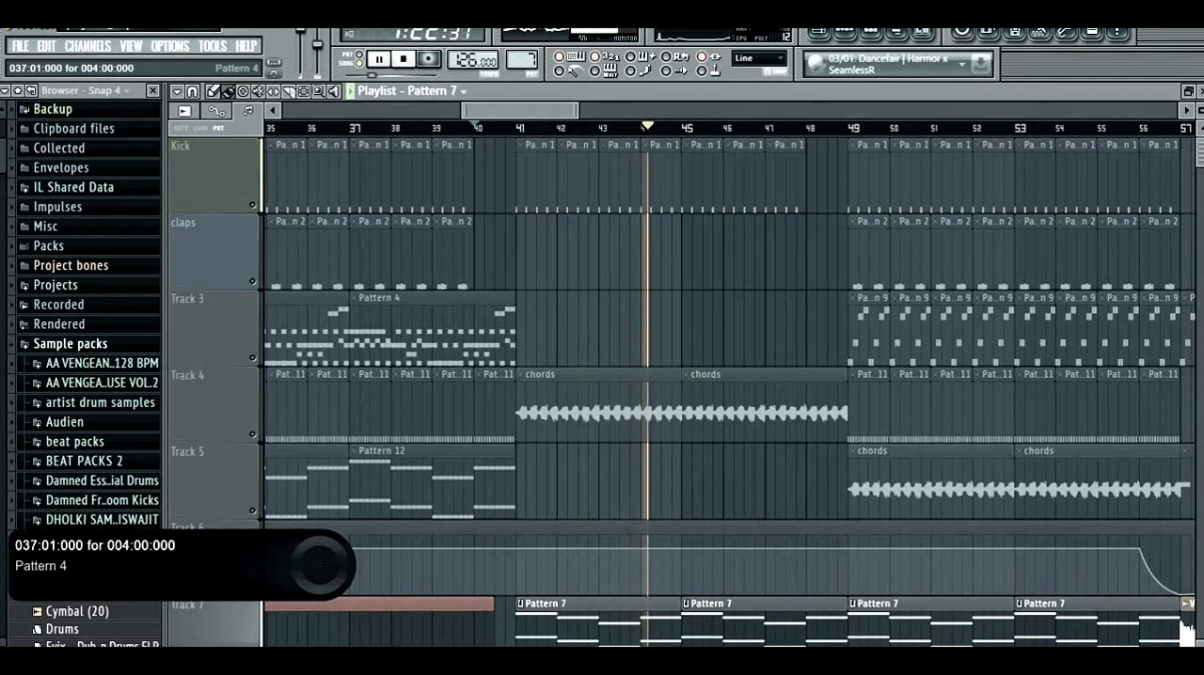
{"action": "scroll", "coordinate": [508, 399], "scroll_direction": "down", "scroll_amount": 5}
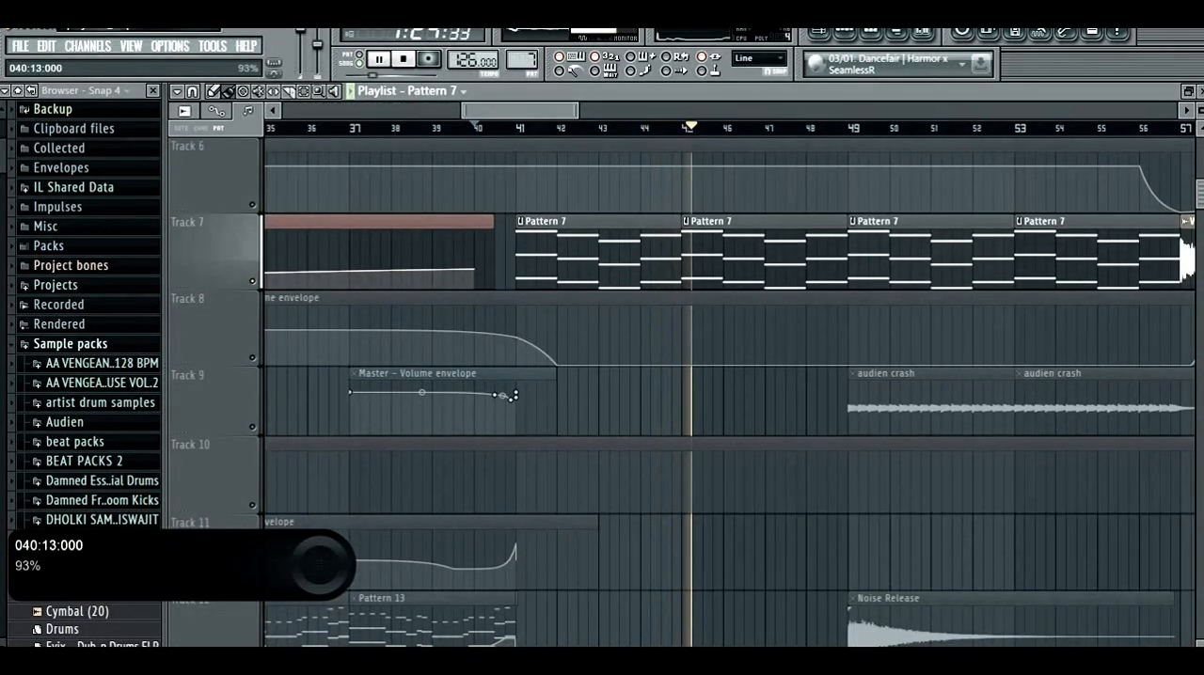
{"action": "key", "text": "space"}
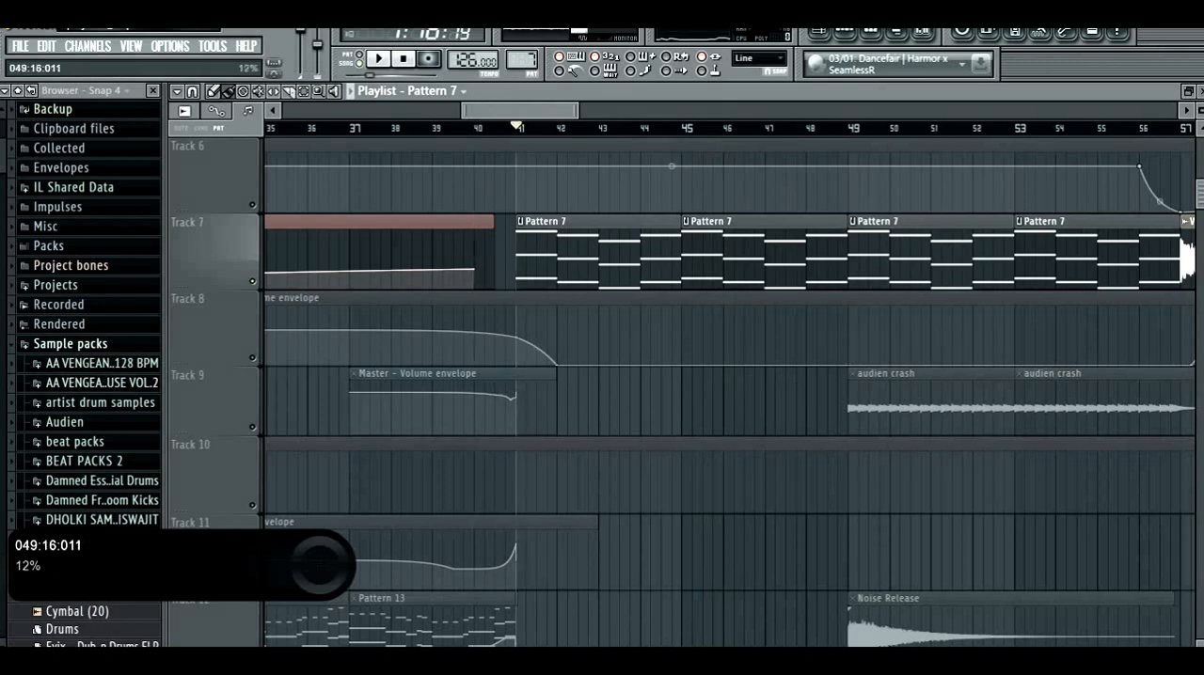
{"action": "key", "text": "space"}
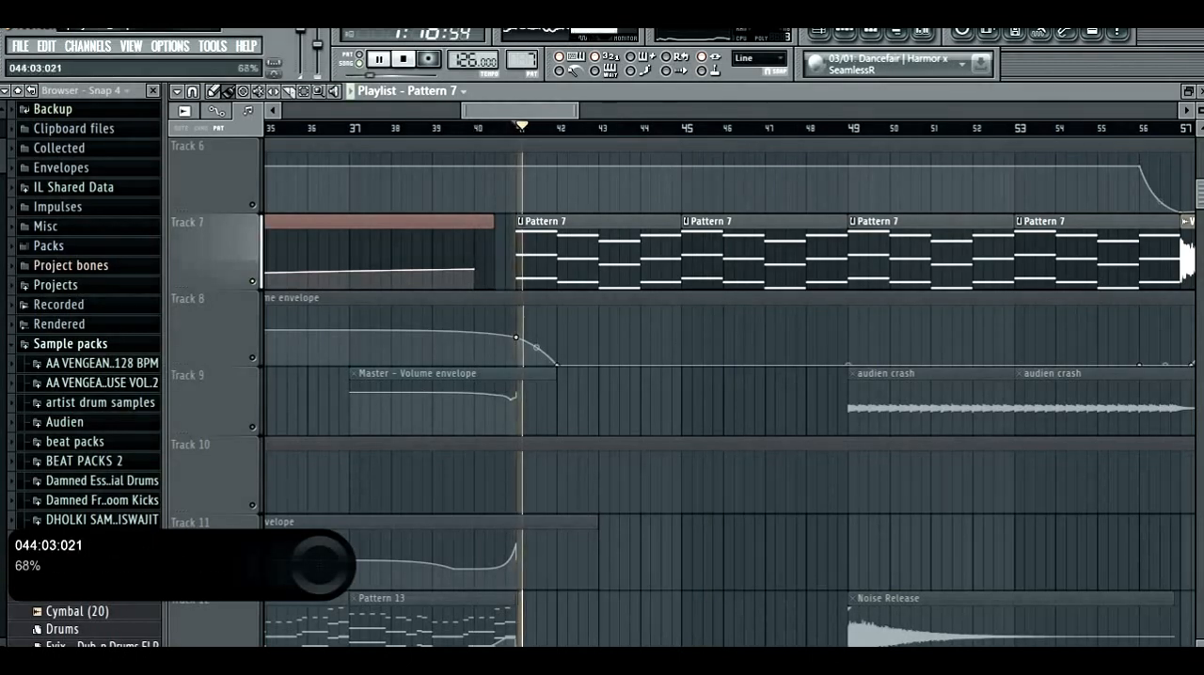
{"action": "scroll", "coordinate": [414, 329], "scroll_direction": "up", "scroll_amount": 4}
{"action": "key", "text": "space"}
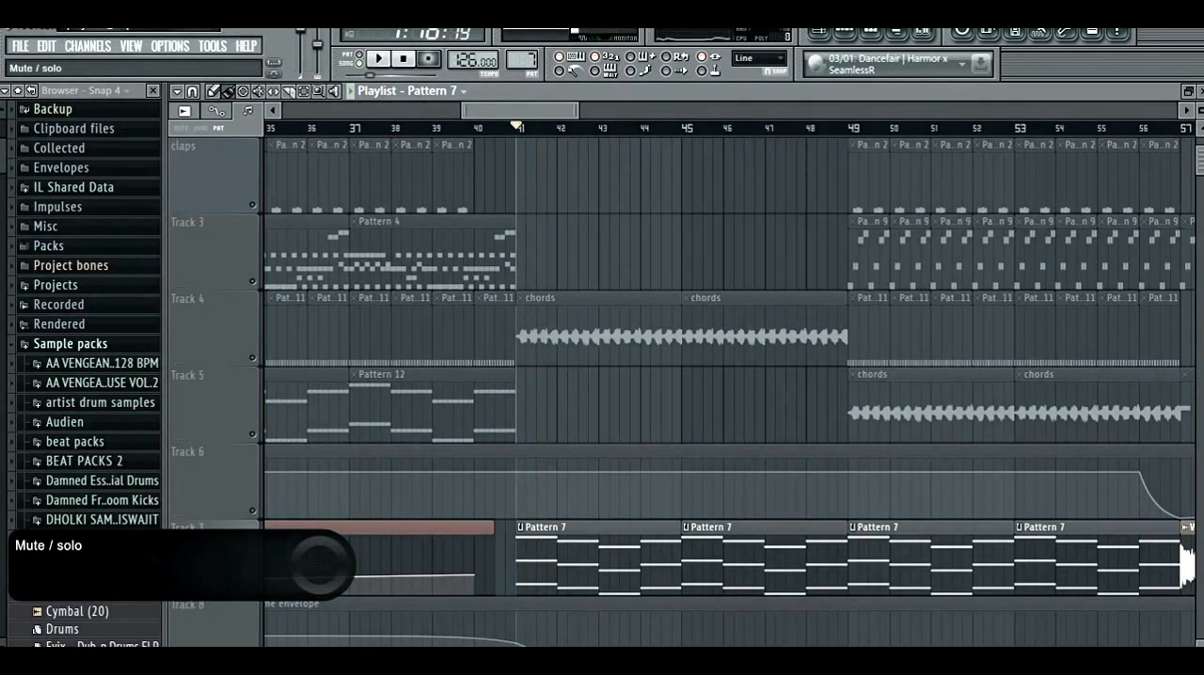
- Take Track 7 out of solo to restore all tracks, and play the full arrangement from before bar 41
{"action": "right_click", "coordinate": [252, 587]}
{"action": "scroll", "coordinate": [356, 330], "scroll_direction": "down", "scroll_amount": 3}
{"action": "left_click", "coordinate": [383, 127]}
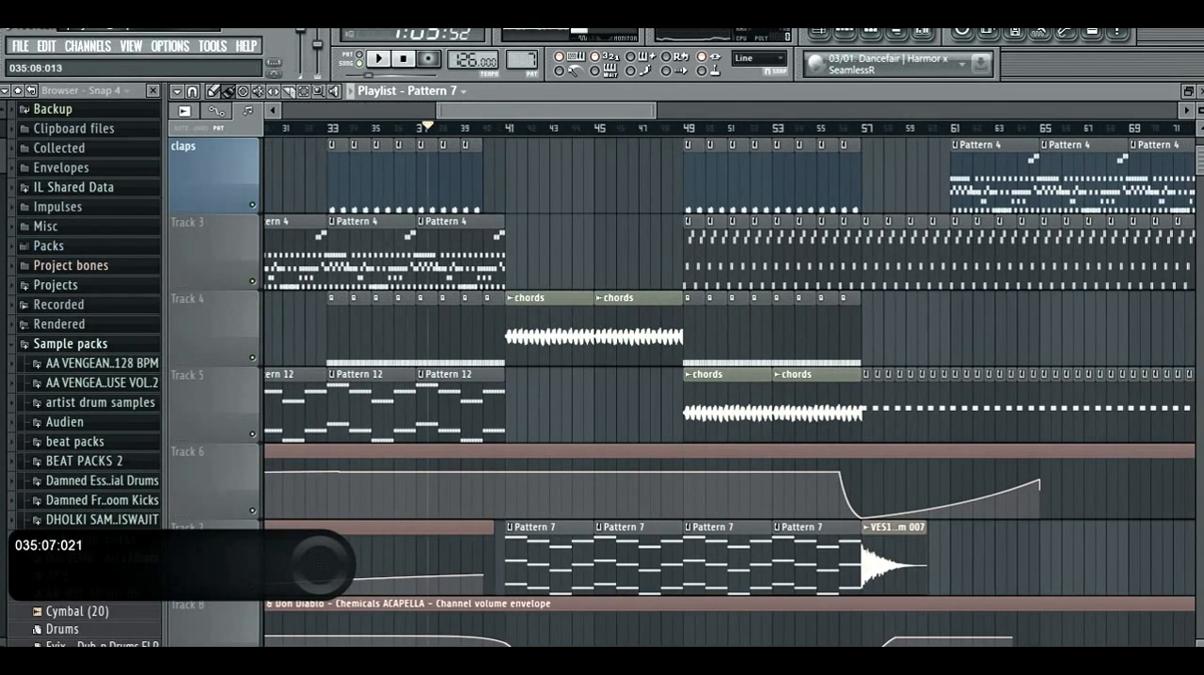
{"action": "key", "text": "space"}
{"action": "scroll", "coordinate": [376, 254], "scroll_direction": "up", "scroll_amount": 2}
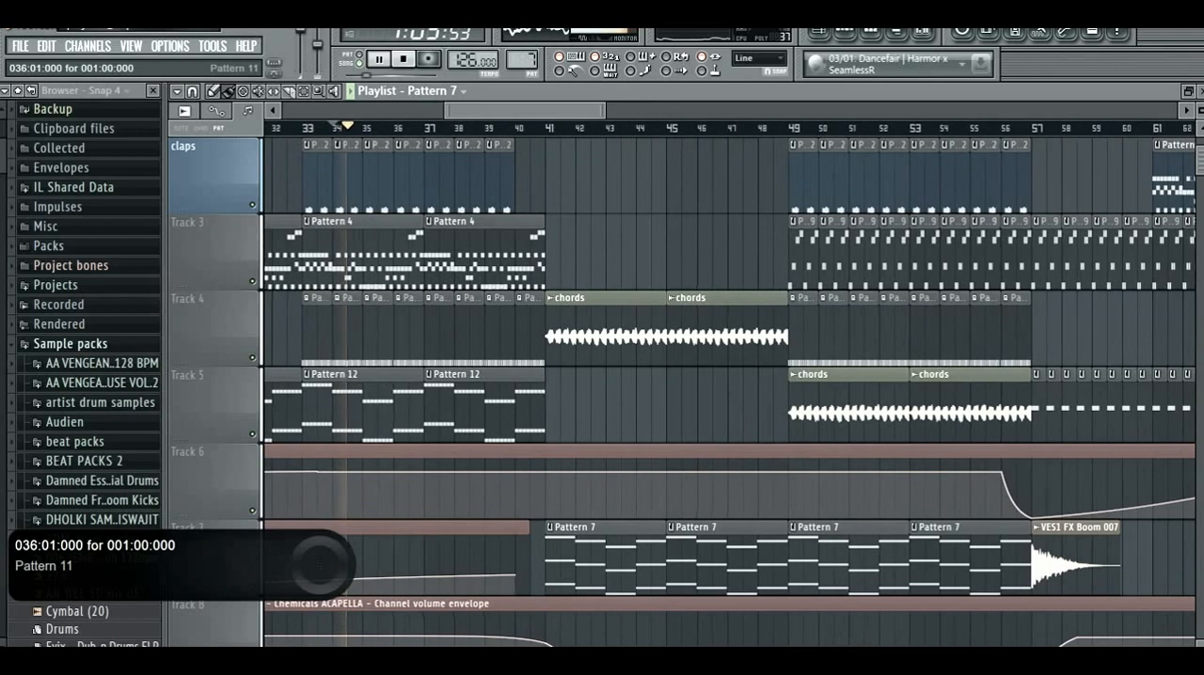
{"action": "scroll", "coordinate": [356, 254], "scroll_direction": "up", "scroll_amount": 1}
{"action": "scroll", "coordinate": [363, 235], "scroll_direction": "up", "scroll_amount": 3}
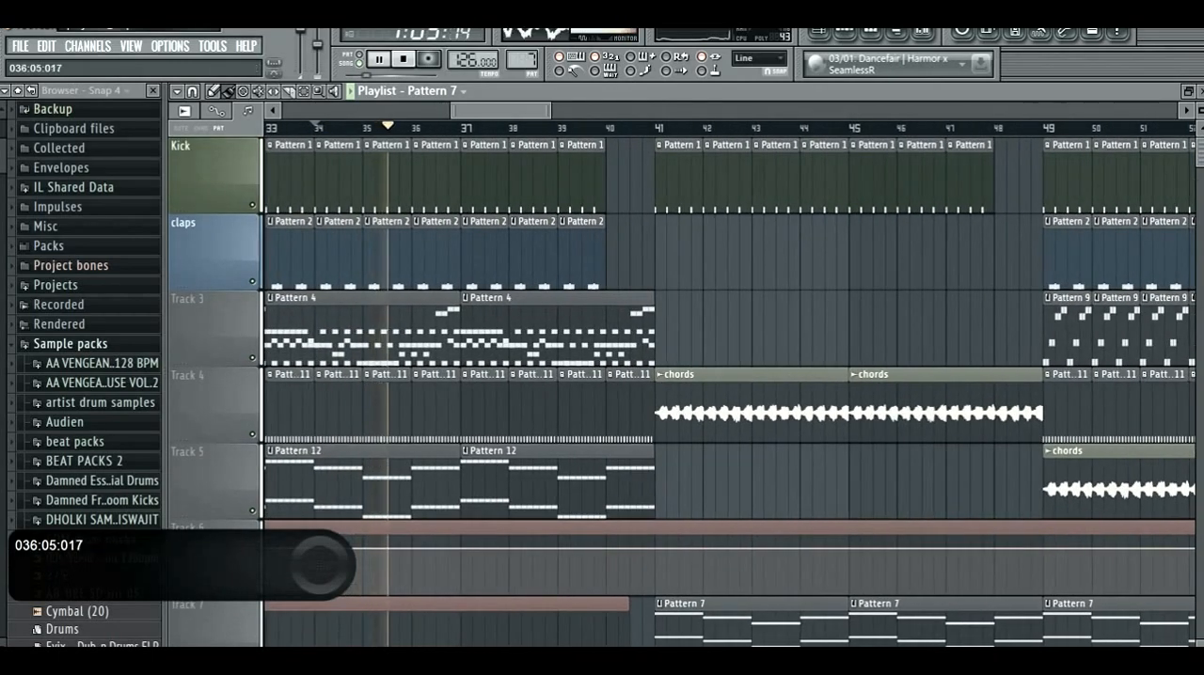
- Examine the layered patterns, effects and automation clips on all playlist tracks around bars 33 to 57 during playback
{"action": "scroll", "coordinate": [649, 329], "scroll_direction": "down", "scroll_amount": 2}
{"action": "scroll", "coordinate": [651, 329], "scroll_direction": "down", "scroll_amount": 4}
{"action": "scroll", "coordinate": [650, 330], "scroll_direction": "down", "scroll_amount": 4}
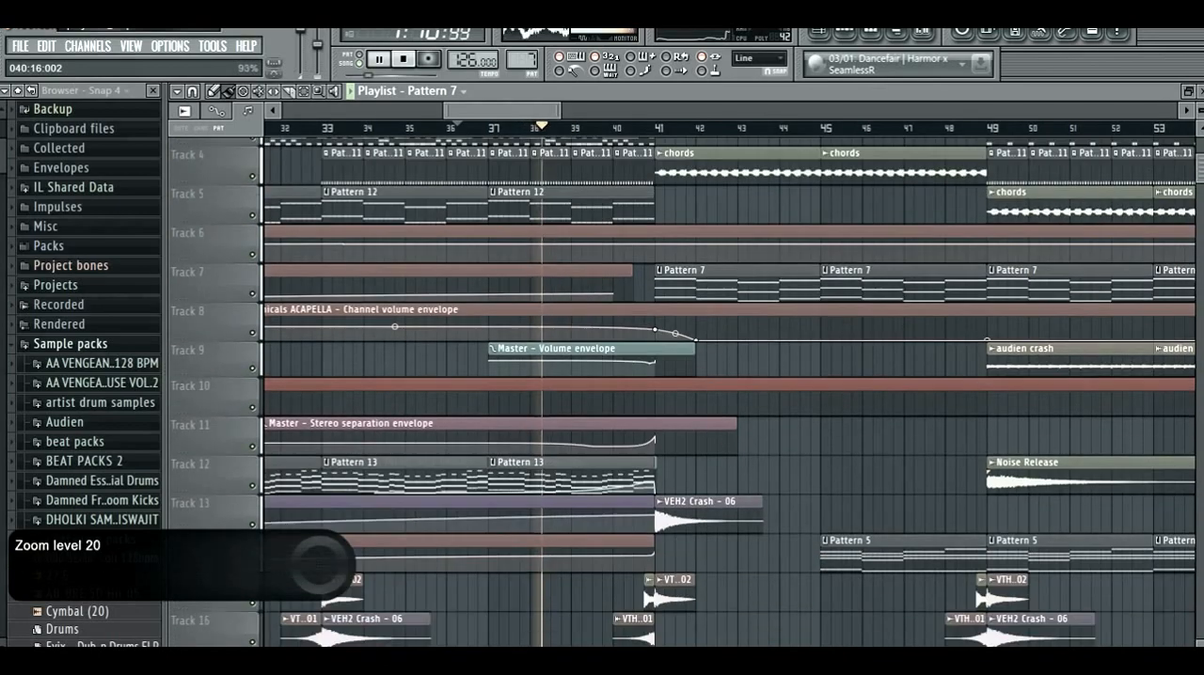
{"action": "scroll", "coordinate": [655, 329], "scroll_direction": "down", "scroll_amount": 3}
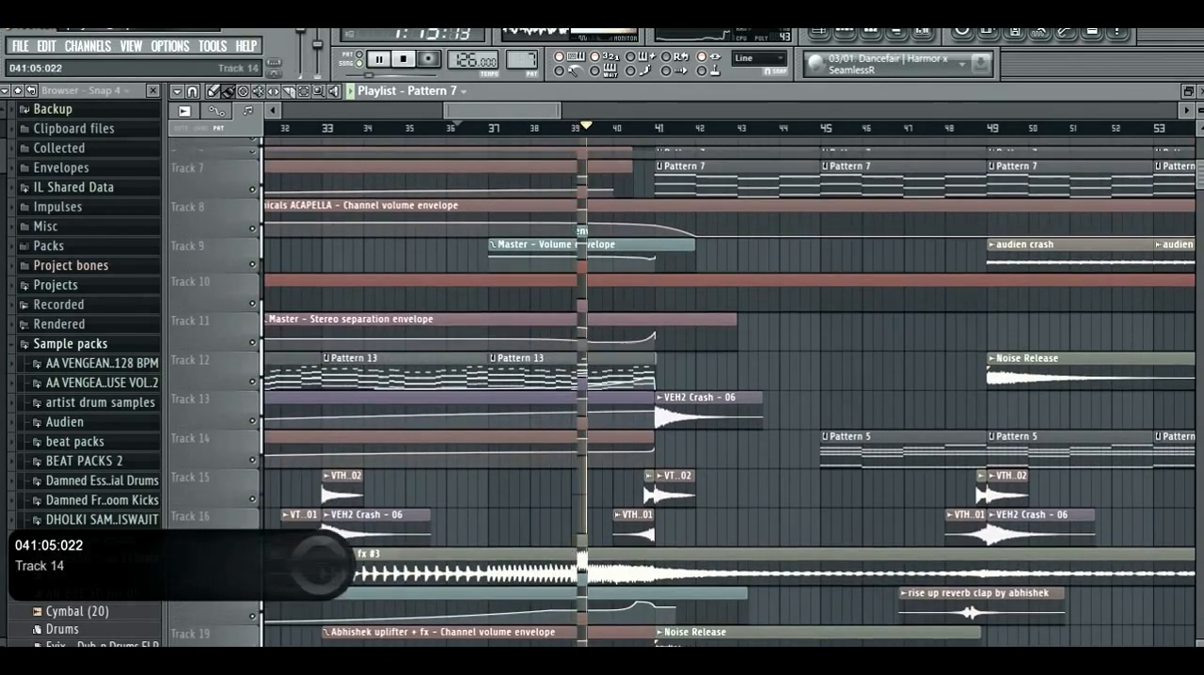
{"action": "scroll", "coordinate": [664, 405], "scroll_direction": "up", "scroll_amount": 5}
{"action": "scroll", "coordinate": [660, 399], "scroll_direction": "down", "scroll_amount": 1}
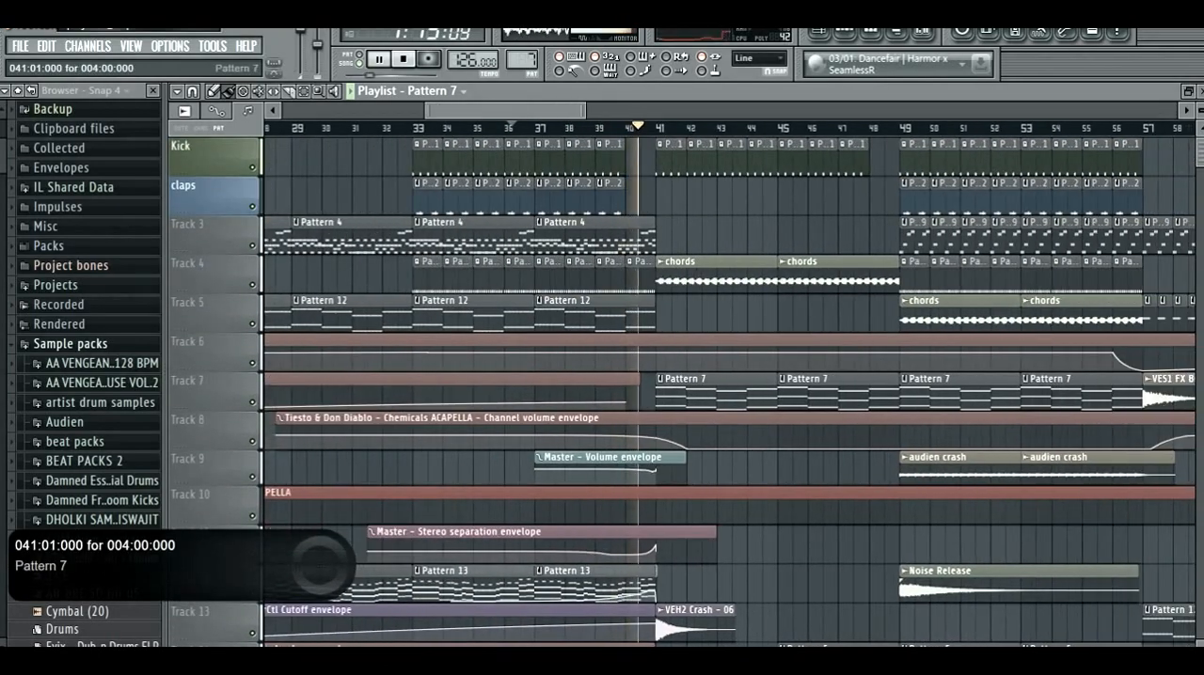
{"action": "scroll", "coordinate": [661, 404], "scroll_direction": "down", "scroll_amount": 2}
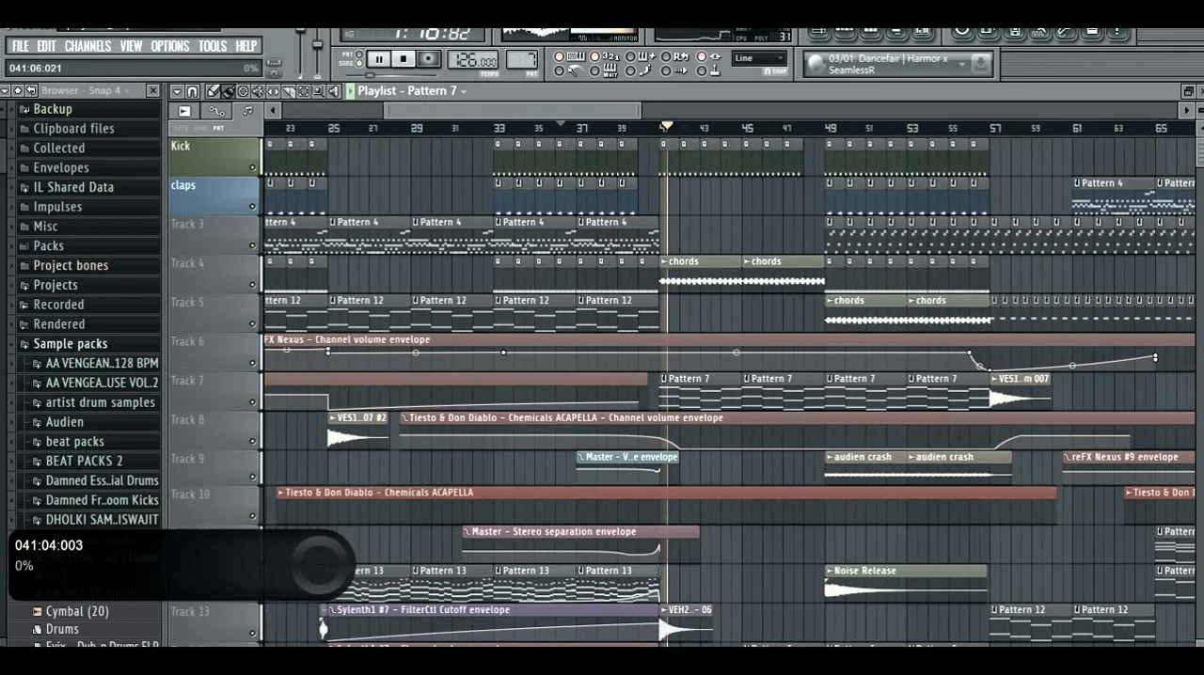
{"action": "scroll", "coordinate": [729, 318], "scroll_direction": "up", "scroll_amount": 2}
{"action": "scroll", "coordinate": [599, 237], "scroll_direction": "down", "scroll_amount": 3}
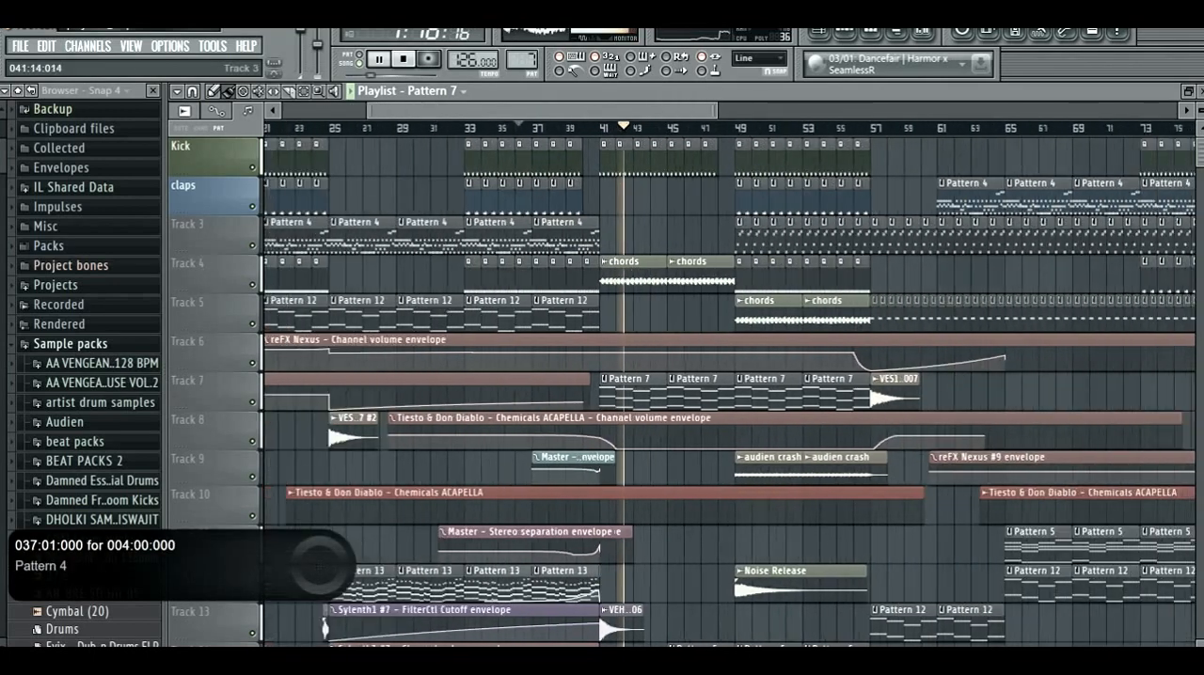
{"action": "scroll", "coordinate": [639, 301], "scroll_direction": "down", "scroll_amount": 5}
{"action": "scroll", "coordinate": [643, 391], "scroll_direction": "down", "scroll_amount": 7}
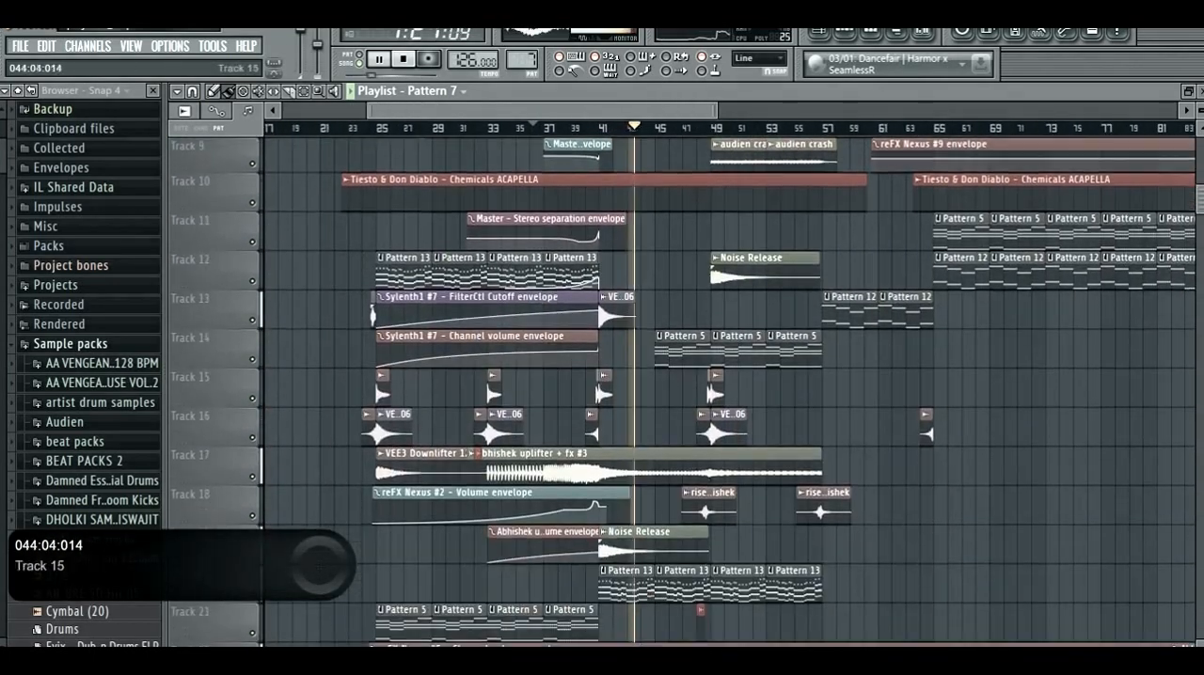
{"action": "scroll", "coordinate": [643, 393], "scroll_direction": "up", "scroll_amount": 3}
{"action": "scroll", "coordinate": [650, 413], "scroll_direction": "down", "scroll_amount": 4}
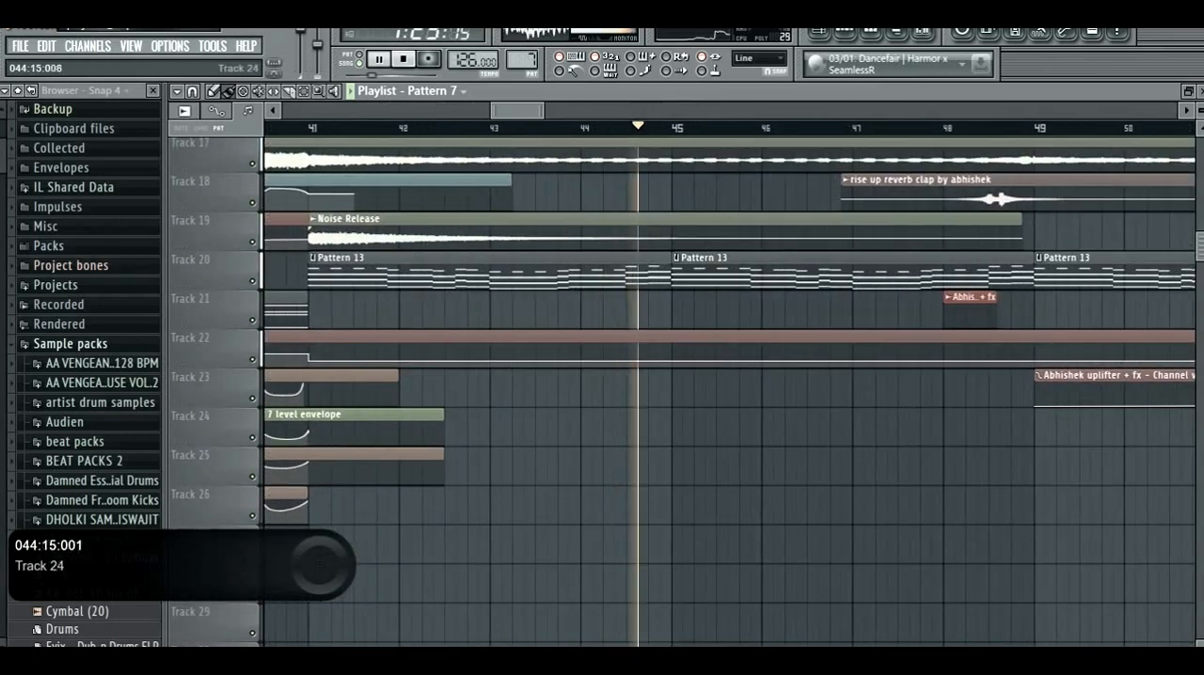
{"action": "scroll", "coordinate": [663, 423], "scroll_direction": "up", "scroll_amount": 2}
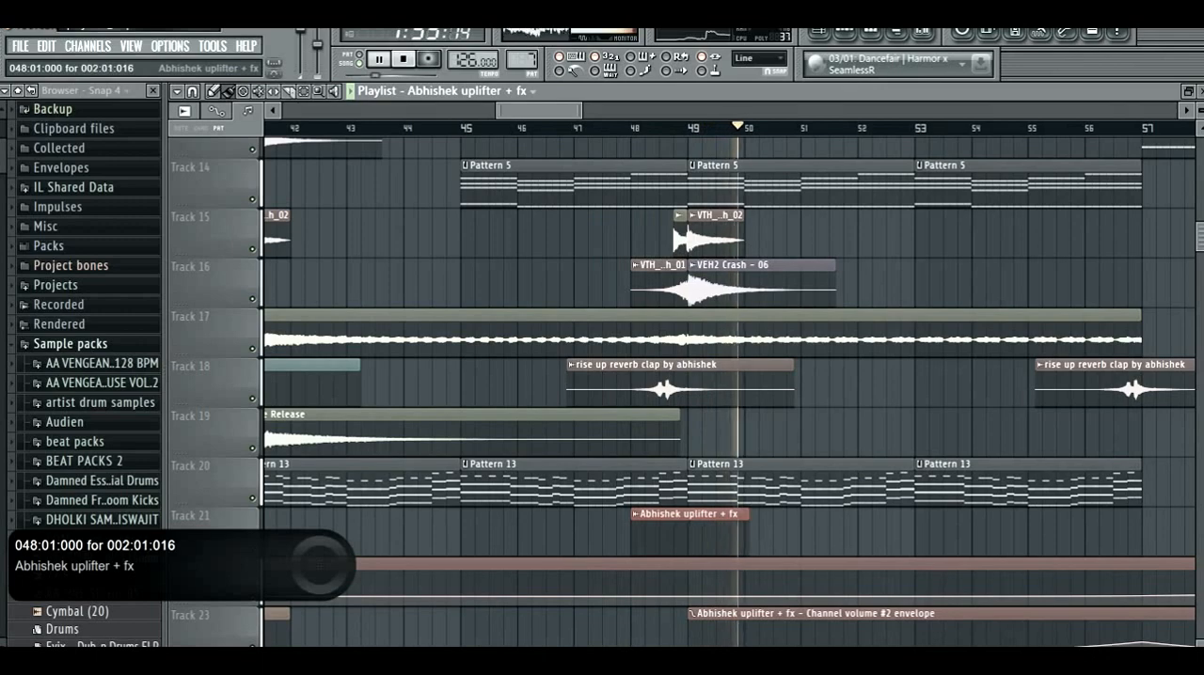
- Lengthen the Abhishek uplifter + fx clip on Track 21 to about bar 73
{"action": "left_click", "coordinate": [747, 515]}
{"action": "scroll", "coordinate": [747, 518], "scroll_direction": "down", "scroll_amount": 5}
{"action": "scroll", "coordinate": [747, 517], "scroll_direction": "down", "scroll_amount": 4}
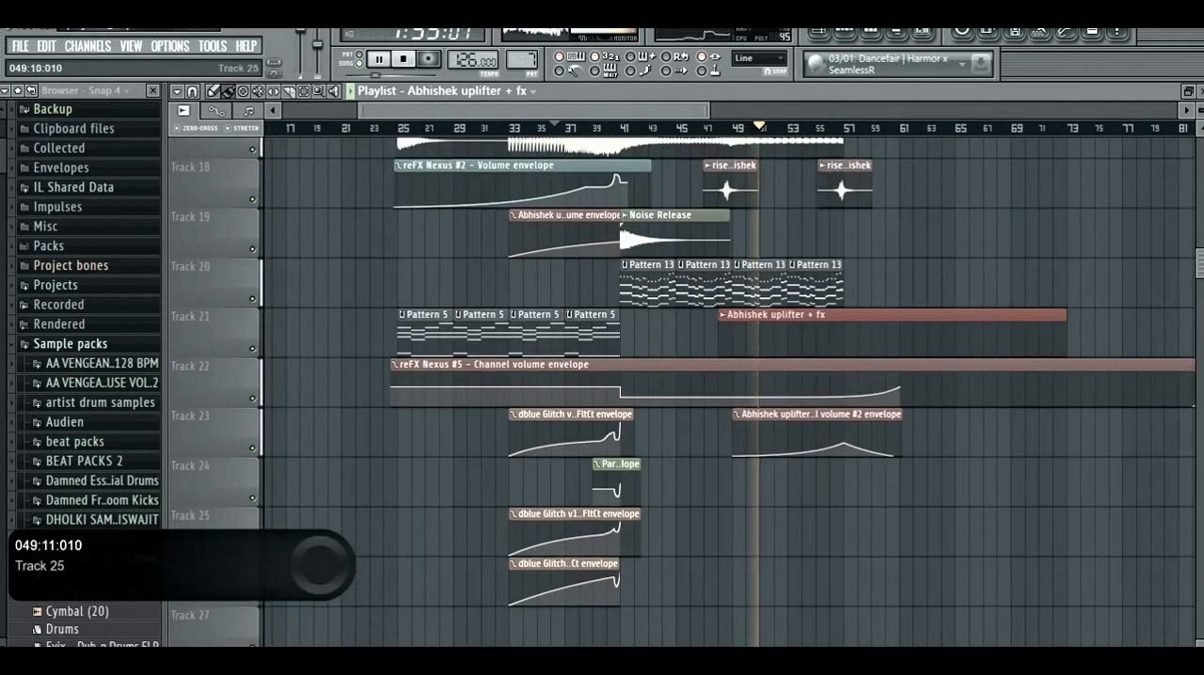
- Compare the playback with Track 7 muted and unmuted
{"action": "scroll", "coordinate": [748, 517], "scroll_direction": "up", "scroll_amount": 9}
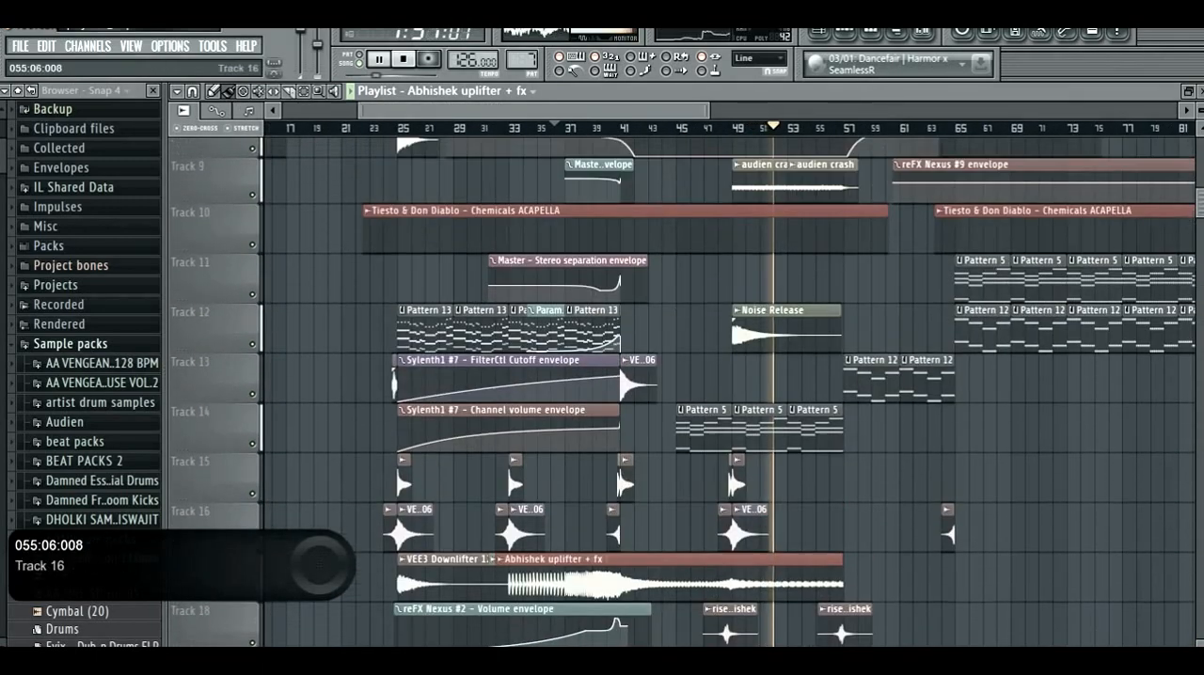
{"action": "scroll", "coordinate": [819, 519], "scroll_direction": "up", "scroll_amount": 5}
{"action": "scroll", "coordinate": [817, 517], "scroll_direction": "up", "scroll_amount": 5}
{"action": "scroll", "coordinate": [625, 465], "scroll_direction": "down", "scroll_amount": 3}
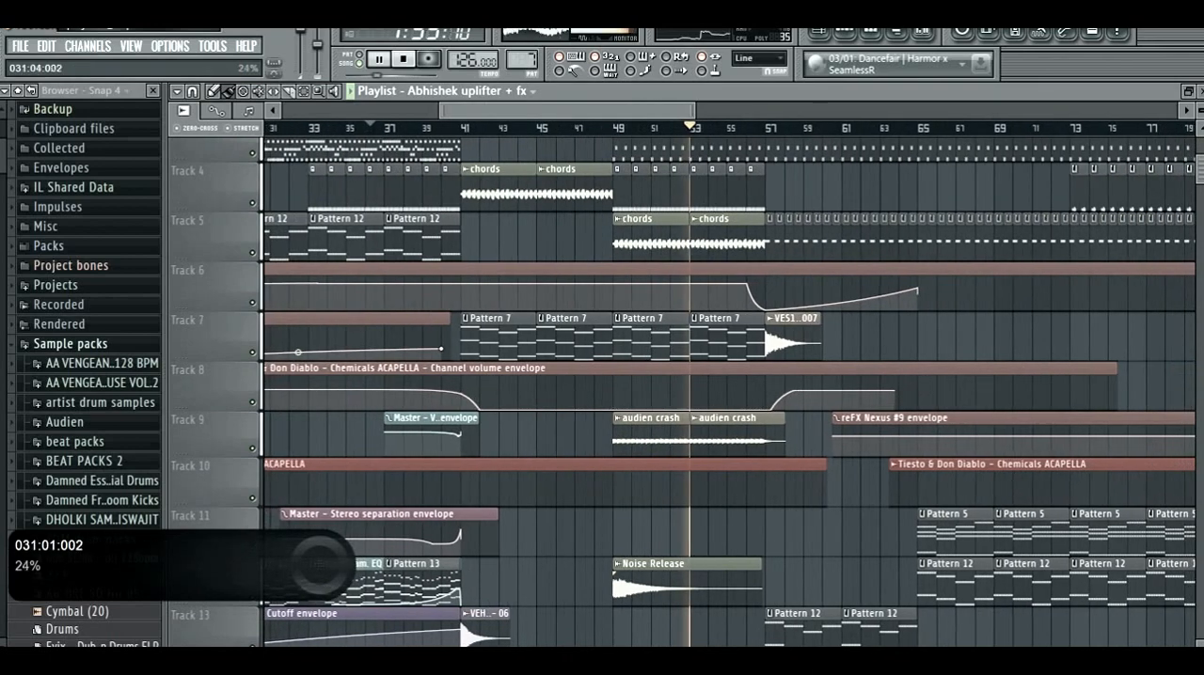
{"action": "left_click", "coordinate": [252, 352]}
{"action": "left_click", "coordinate": [253, 351]}
- Mute Track 20 and restart playback from about bar 48
{"action": "scroll", "coordinate": [235, 353], "scroll_direction": "down", "scroll_amount": 8}
{"action": "left_click", "coordinate": [593, 127]}
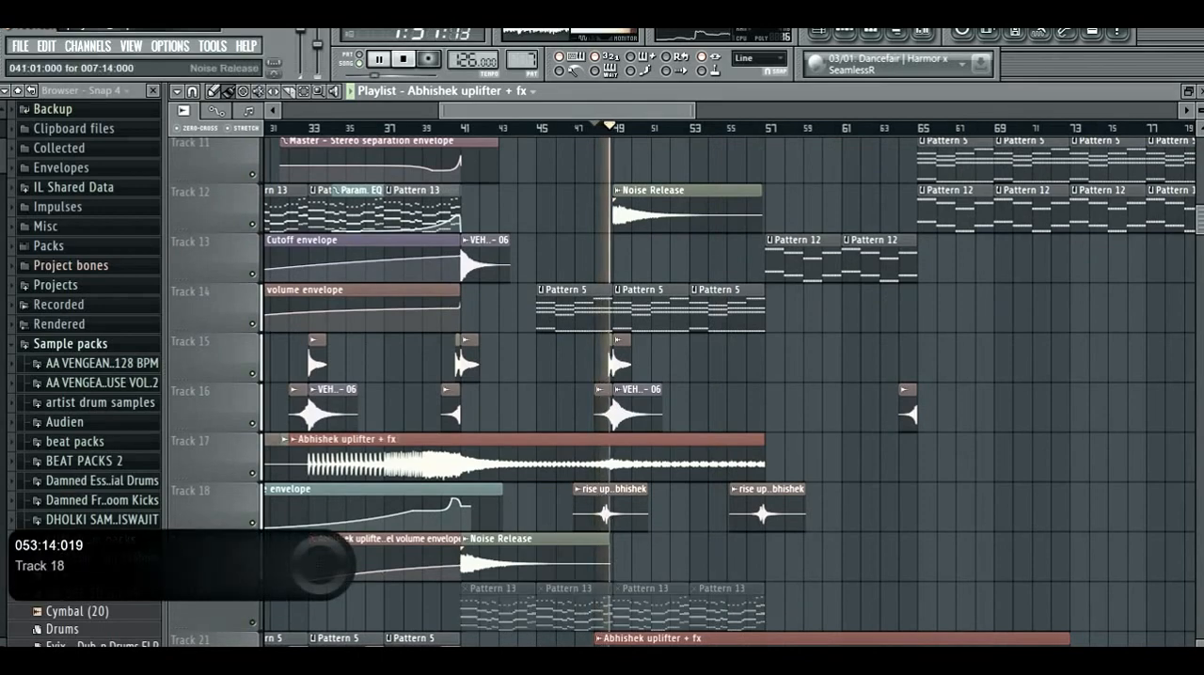
- Audition the section without Tracks 5, 4 and 3 by muting them, and unmute all three
{"action": "scroll", "coordinate": [322, 562], "scroll_direction": "up", "scroll_amount": 8}
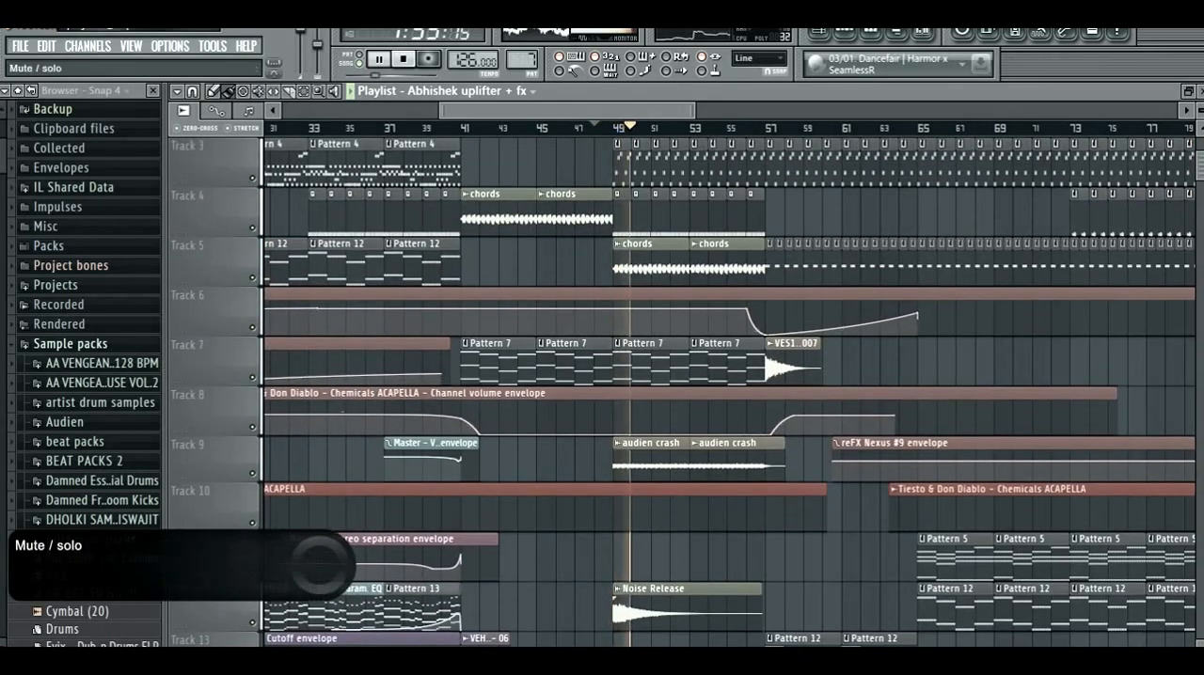
{"action": "left_click", "coordinate": [252, 277]}
{"action": "left_click", "coordinate": [252, 227]}
{"action": "left_click", "coordinate": [252, 178]}
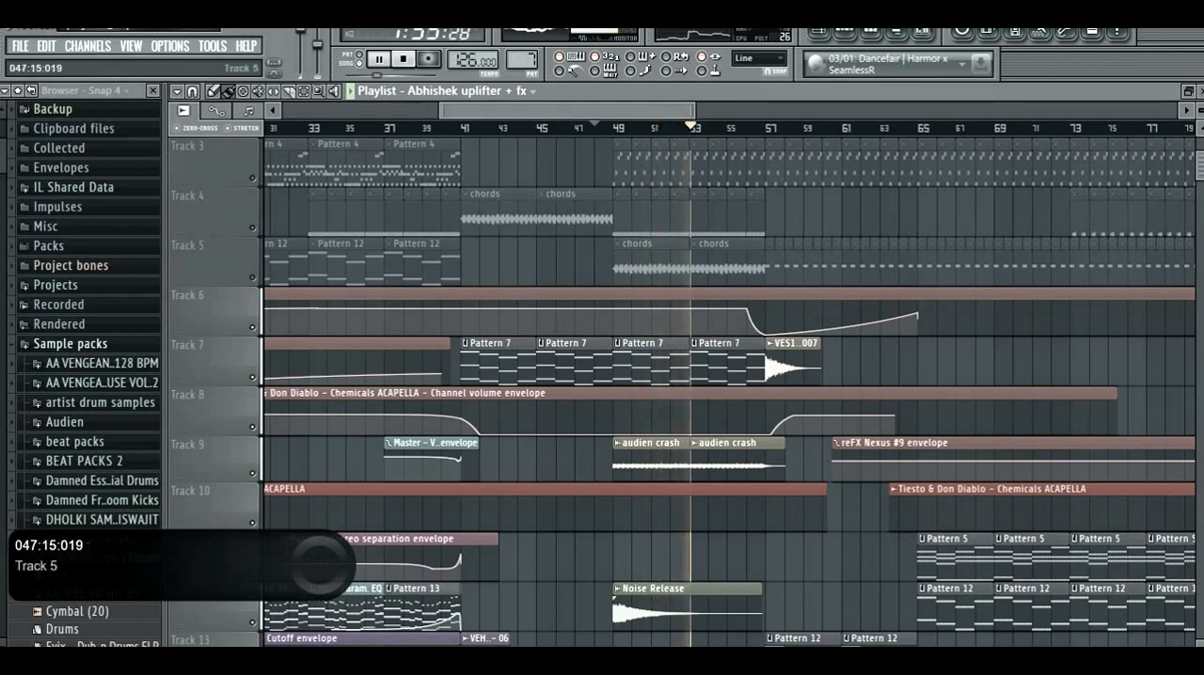
{"action": "left_click", "coordinate": [252, 277]}
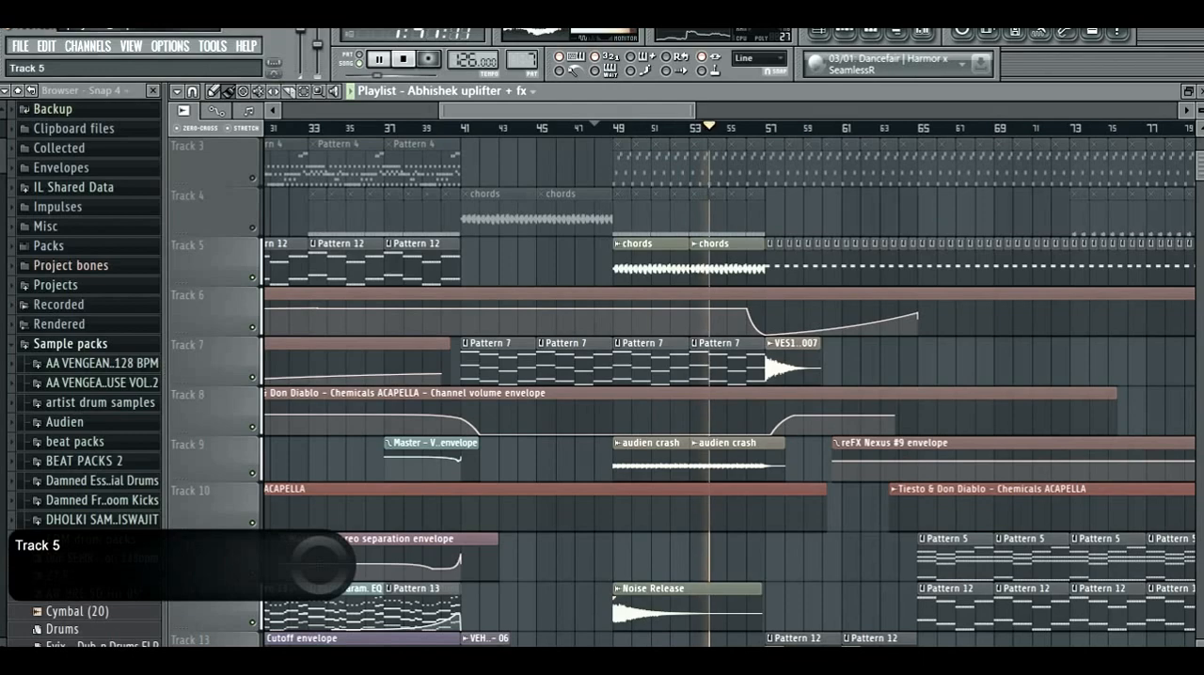
{"action": "left_click", "coordinate": [252, 227]}
{"action": "left_click", "coordinate": [252, 178]}
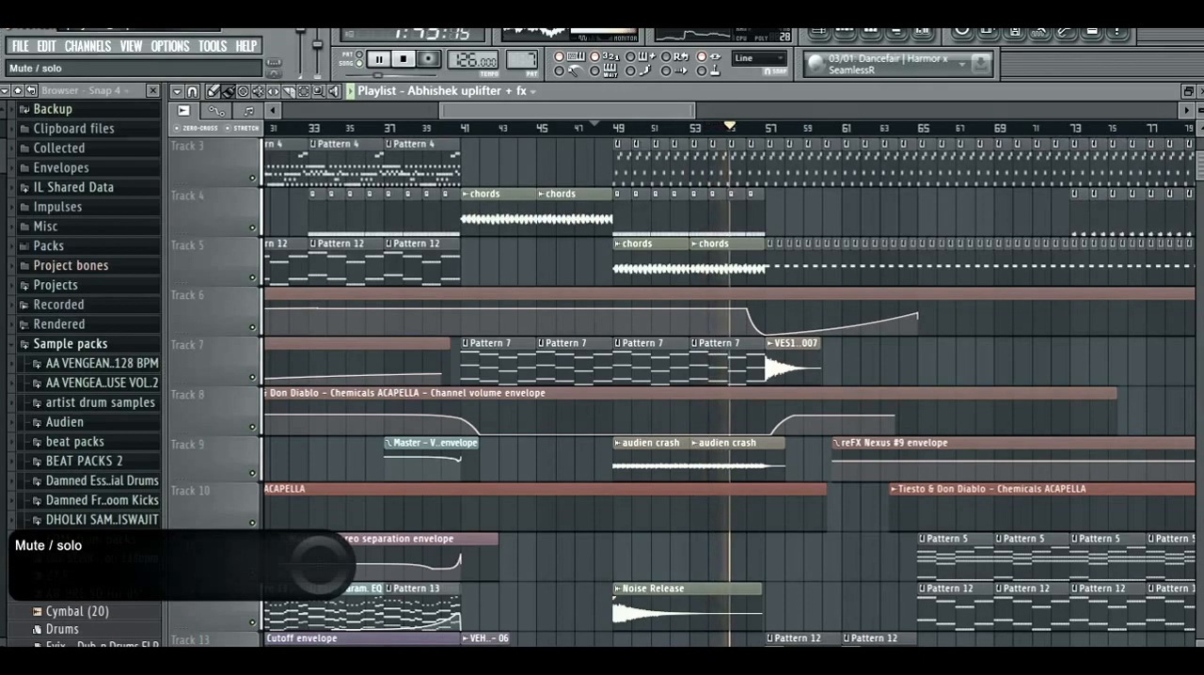
{"action": "scroll", "coordinate": [252, 178], "scroll_direction": "down", "scroll_amount": 8}
{"action": "scroll", "coordinate": [253, 573], "scroll_direction": "down", "scroll_amount": 1}
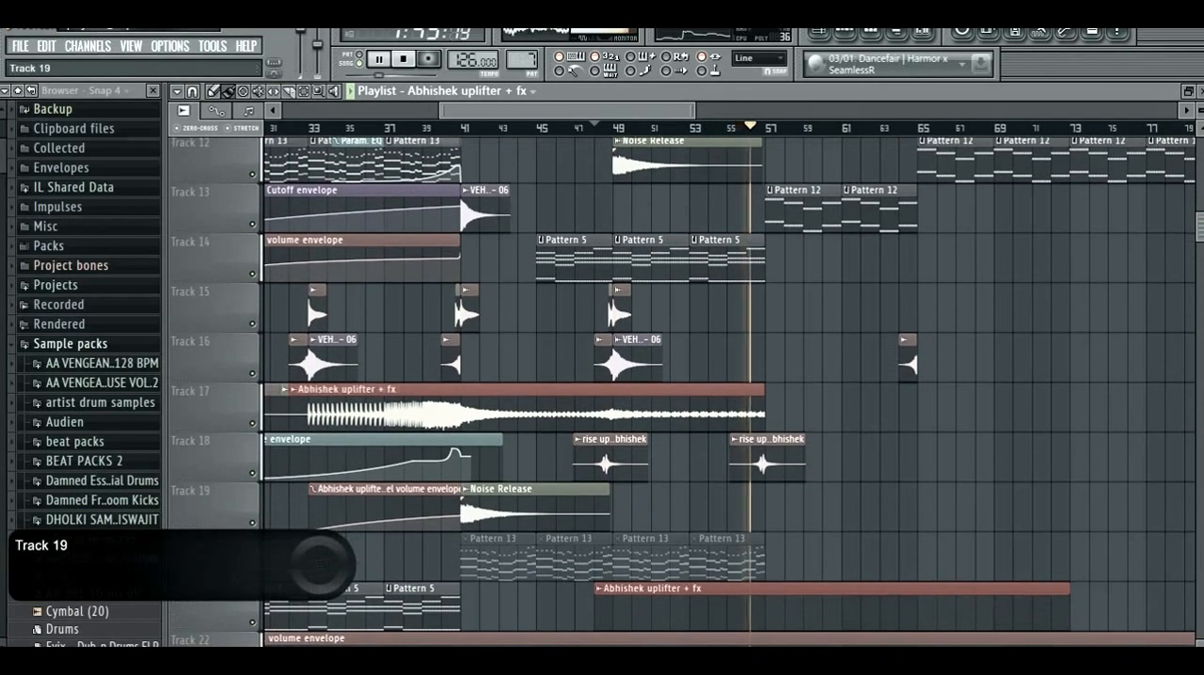
- Unmute Track 20, stop playback and solo Track 7 in the playlist
{"action": "left_click", "coordinate": [252, 573]}
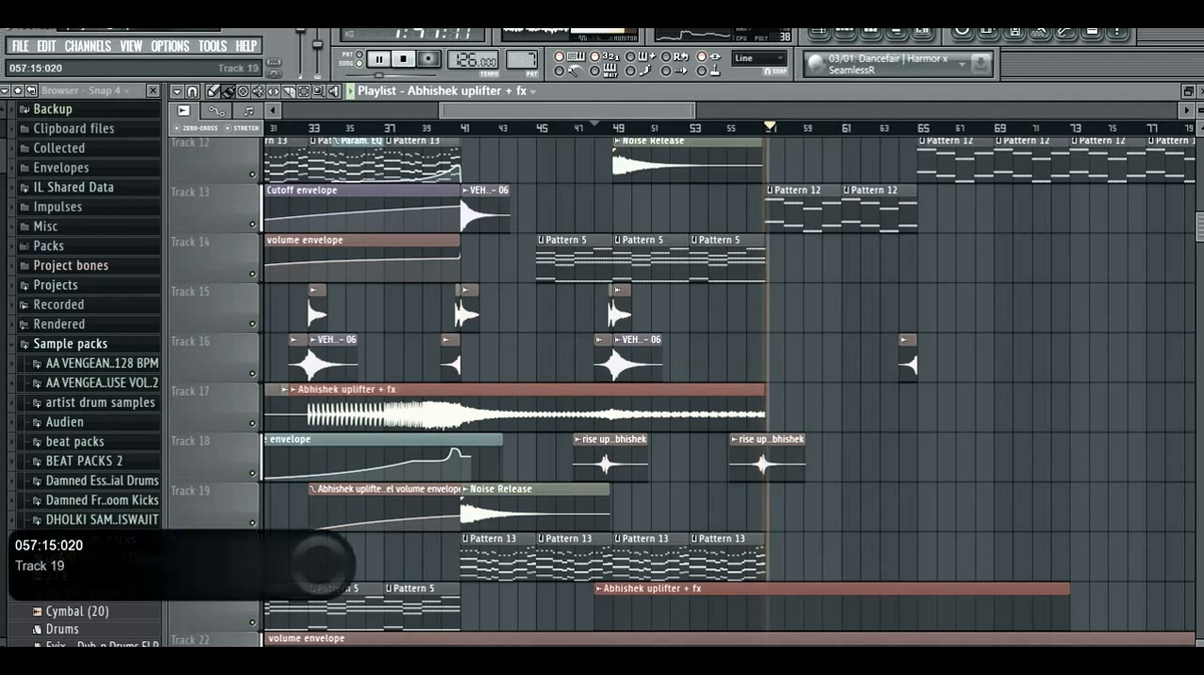
{"action": "scroll", "coordinate": [783, 508], "scroll_direction": "up", "scroll_amount": 5}
{"action": "key", "text": "space"}
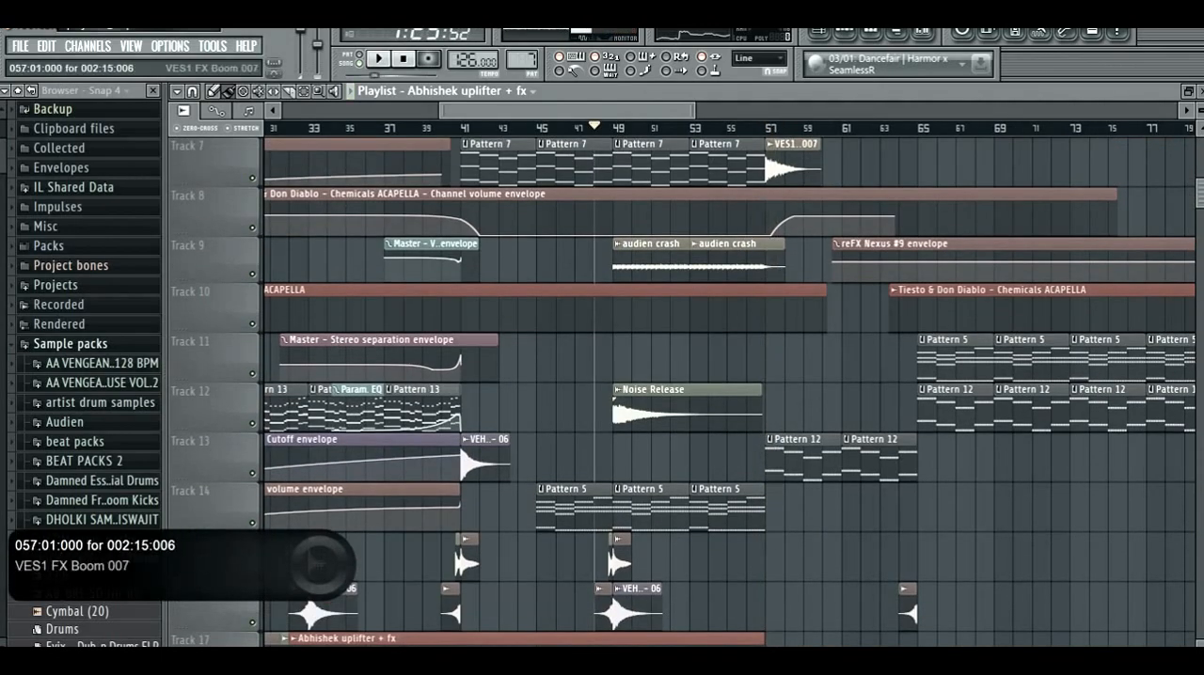
{"action": "scroll", "coordinate": [602, 264], "scroll_direction": "up", "scroll_amount": 4}
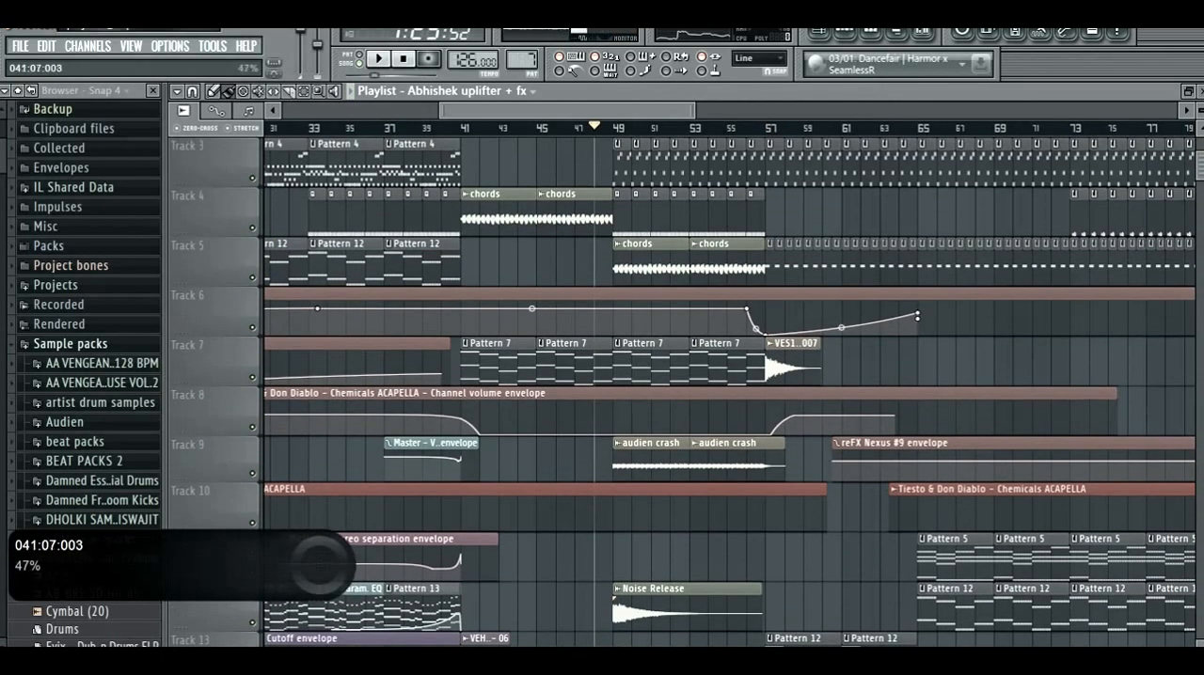
{"action": "right_click", "coordinate": [252, 377]}
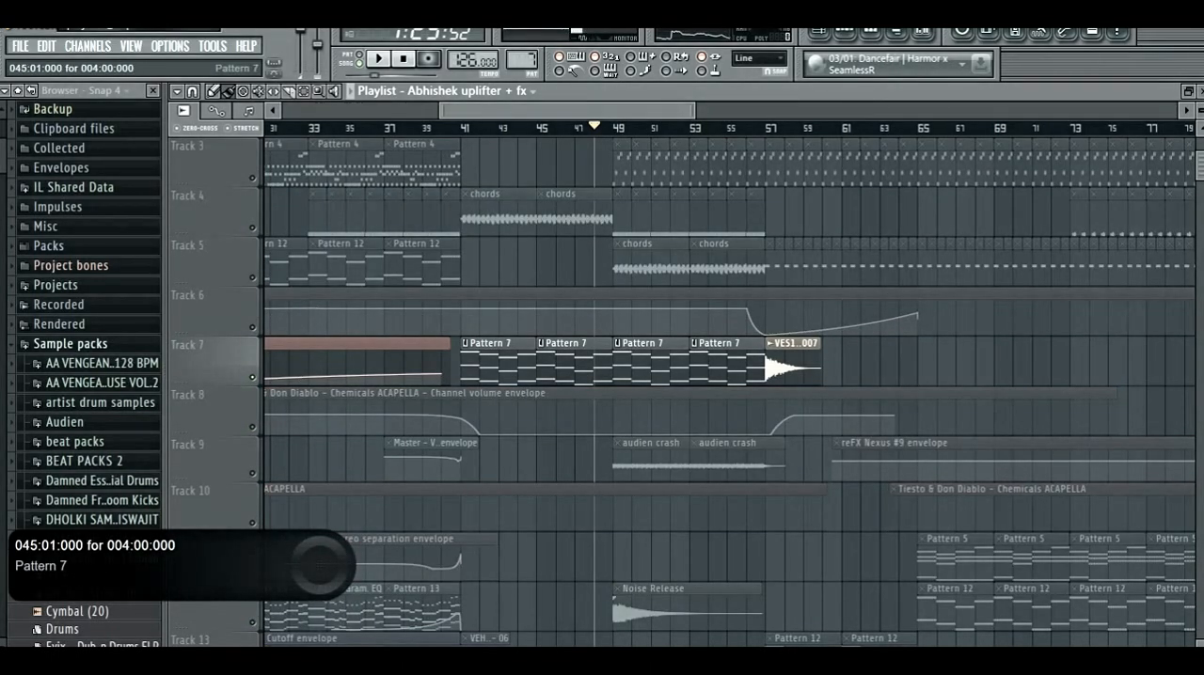
- Open Pattern 7's channels in the step sequencer and bring up its Sylenth1 #12 instrument for a test note
{"action": "double_click", "coordinate": [583, 357]}
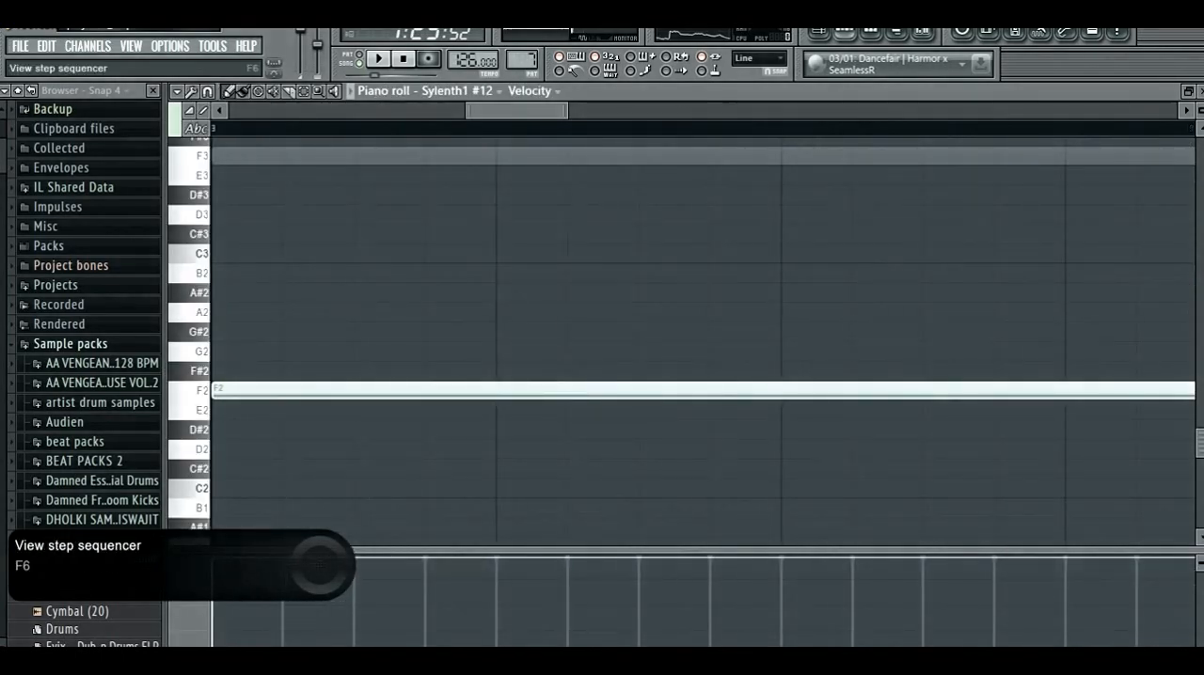
{"action": "left_click", "coordinate": [844, 32]}
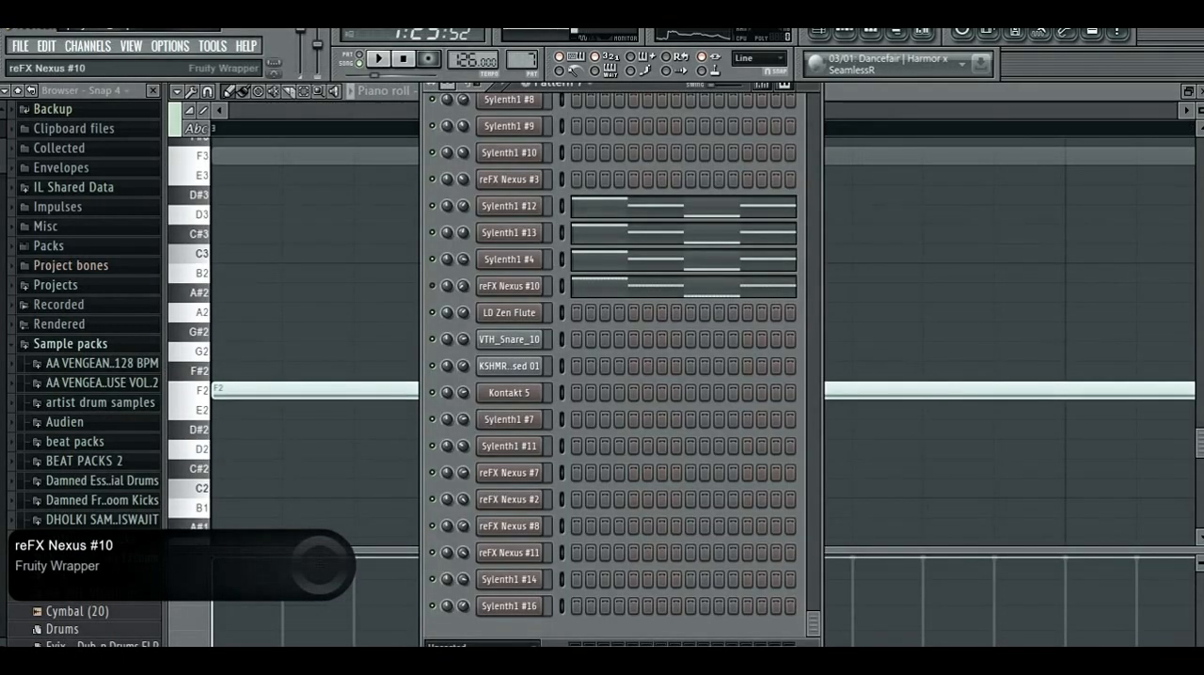
{"action": "left_click", "coordinate": [509, 206]}
{"action": "key", "text": "z"}
{"action": "left_click_drag", "start_coordinate": [527, 112], "coordinate": [1002, 185]}
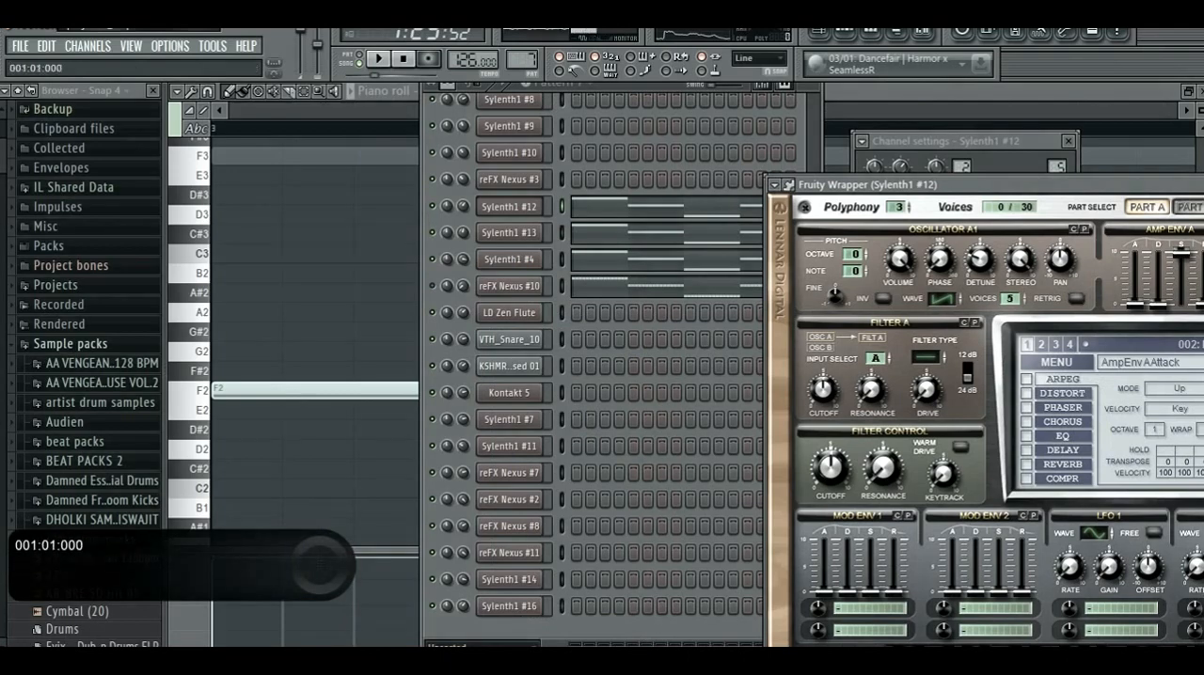
- Clone the Sylenth1 #4 channel and insert a fresh Init preset in the cloned instrument
{"action": "right_click", "coordinate": [538, 258]}
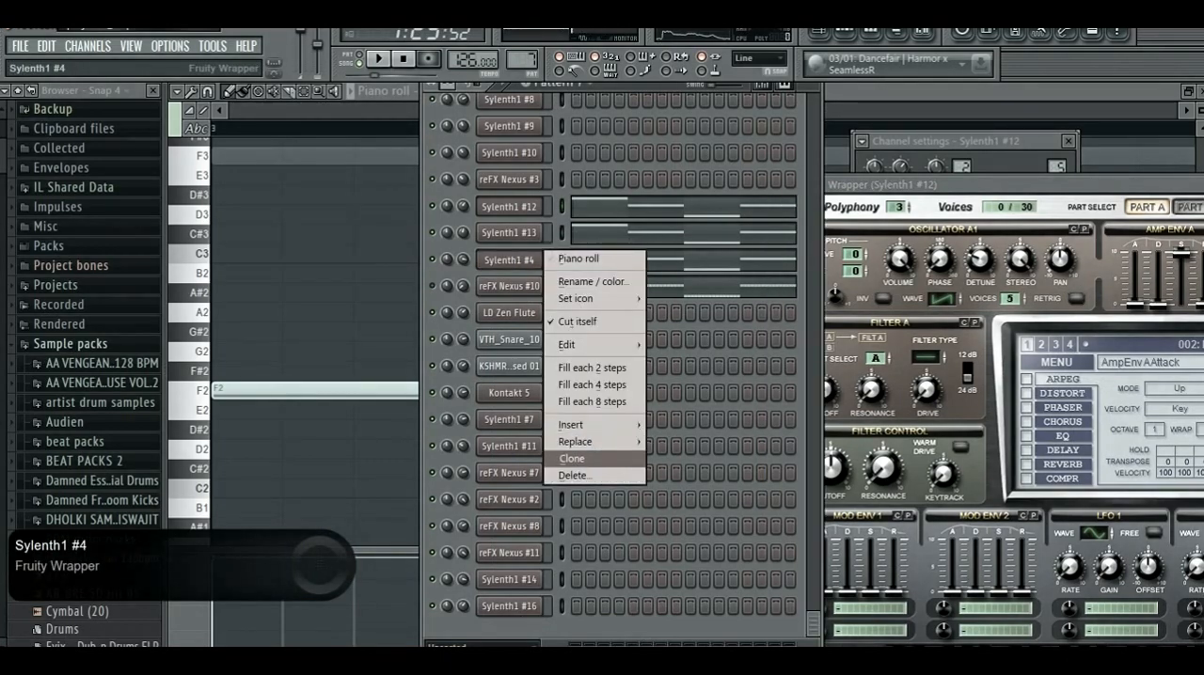
{"action": "left_click", "coordinate": [572, 458]}
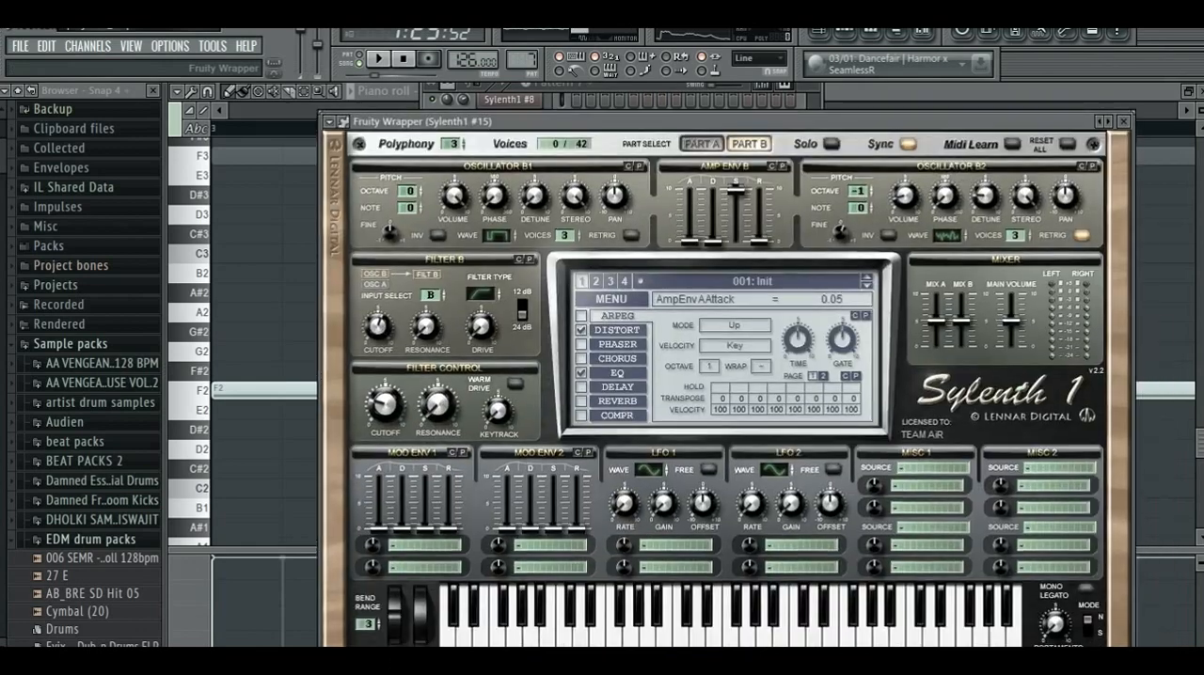
{"action": "left_click", "coordinate": [610, 299]}
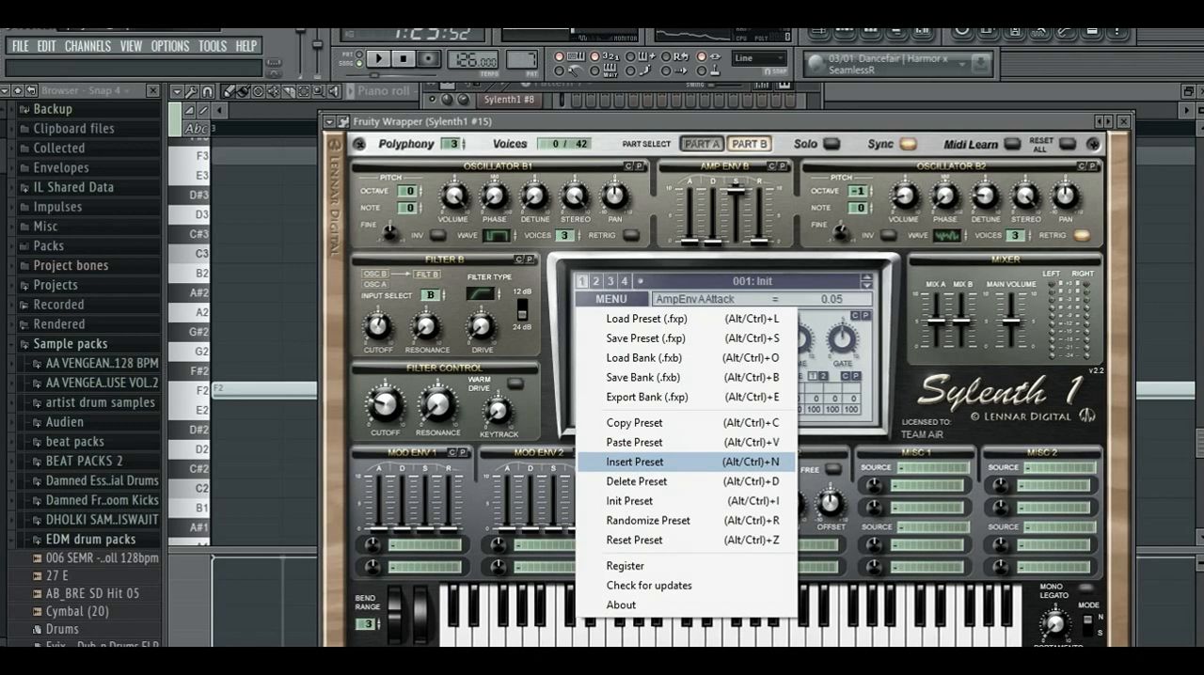
{"action": "left_click", "coordinate": [634, 462]}
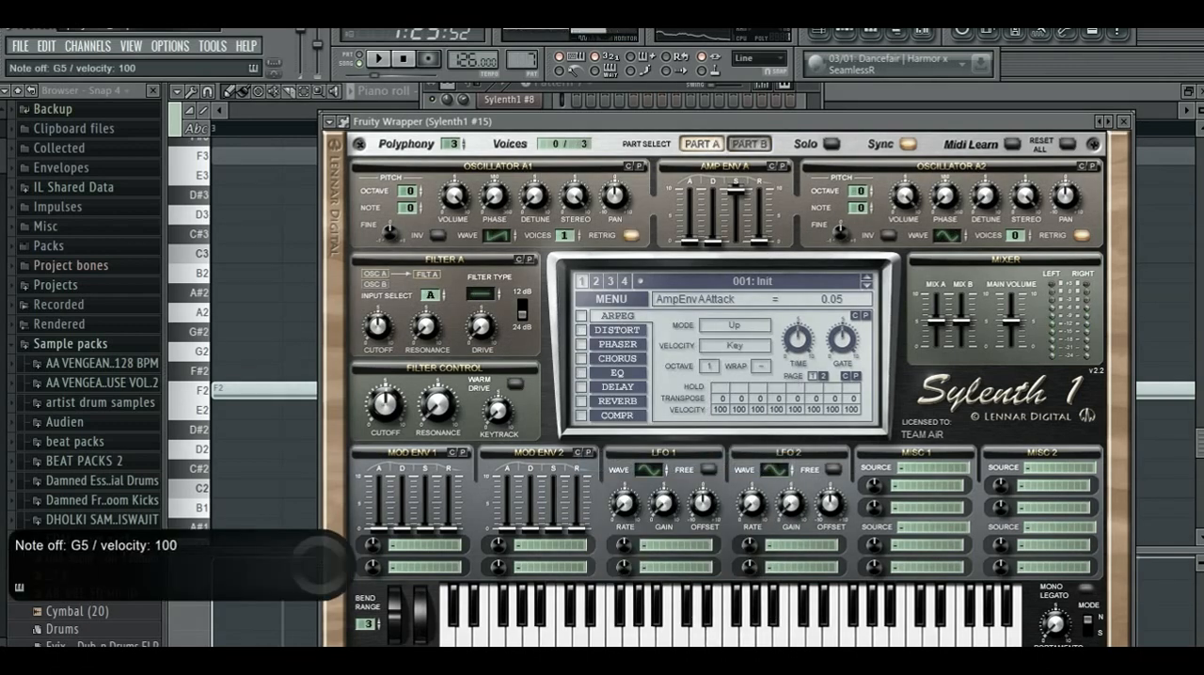
- Set oscillator A1 to 2 voices with retrig off, detune 3.57, volume 9.10 and phase 6.86 deg
{"action": "left_click_drag", "start_coordinate": [659, 121], "coordinate": [658, 95]}
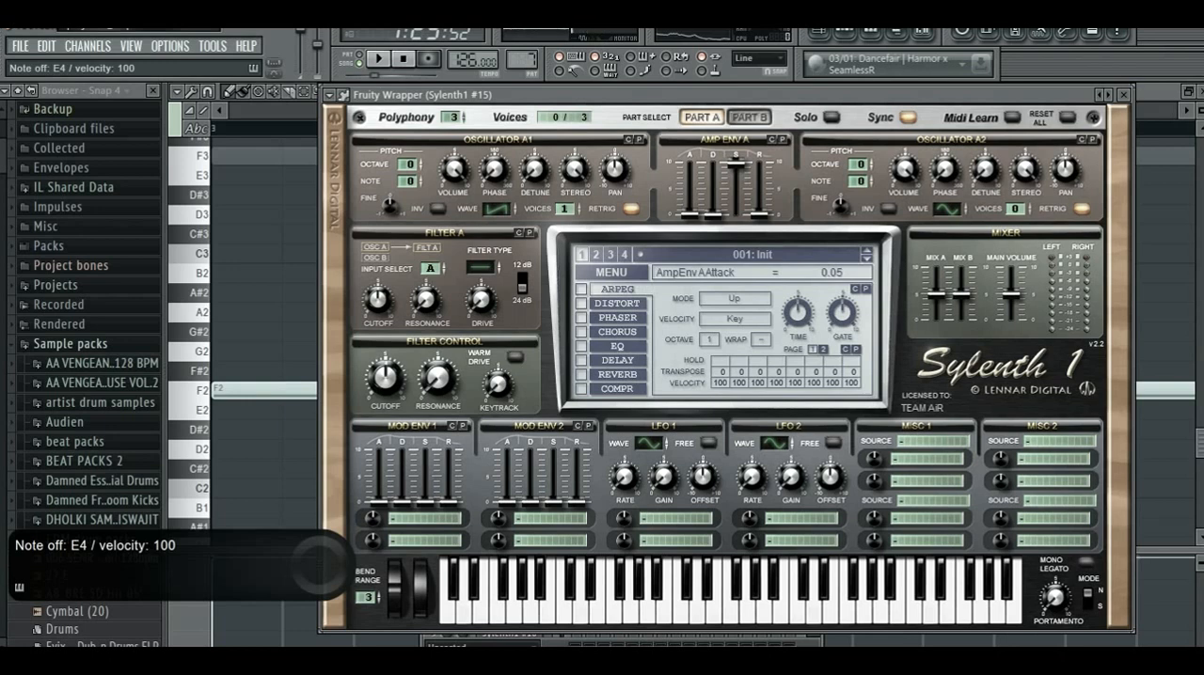
{"action": "left_click", "coordinate": [578, 206]}
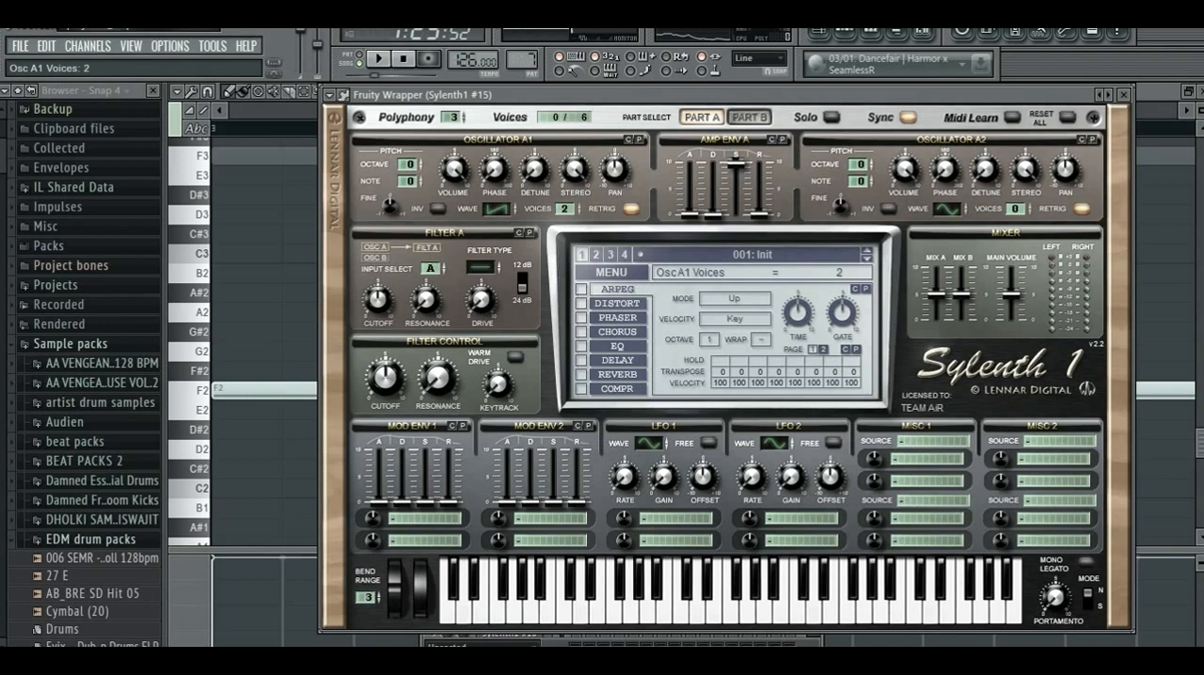
{"action": "left_click", "coordinate": [631, 209]}
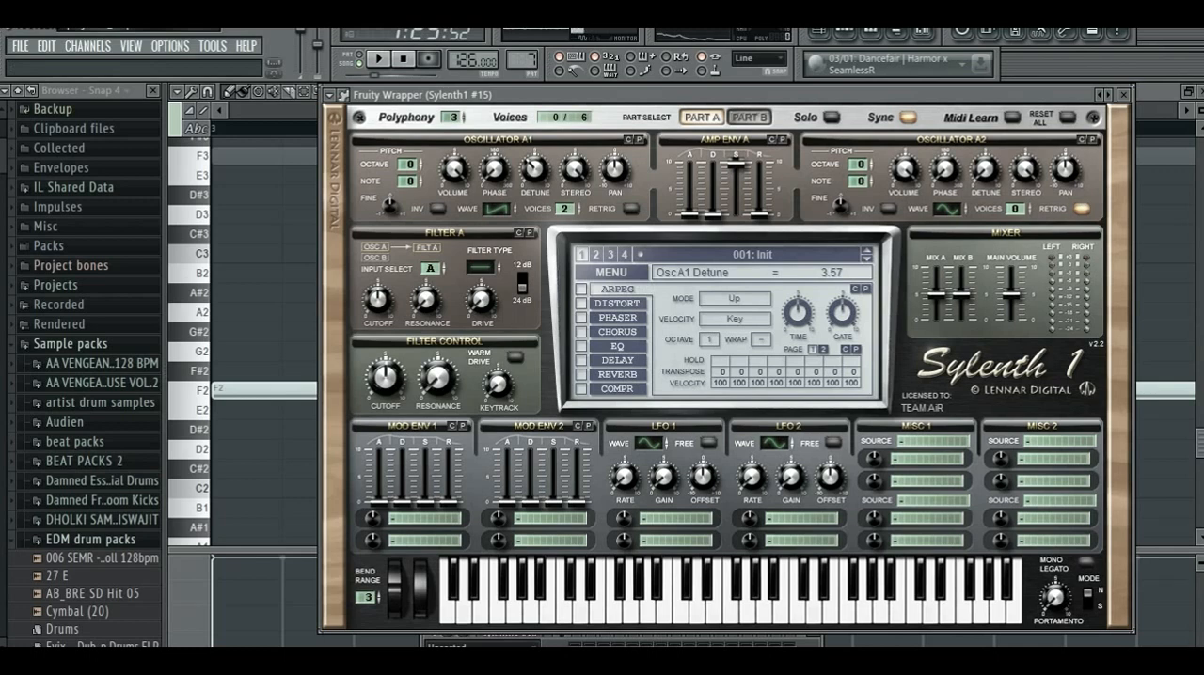
{"action": "left_click_drag", "start_coordinate": [453, 169], "coordinate": [453, 166]}
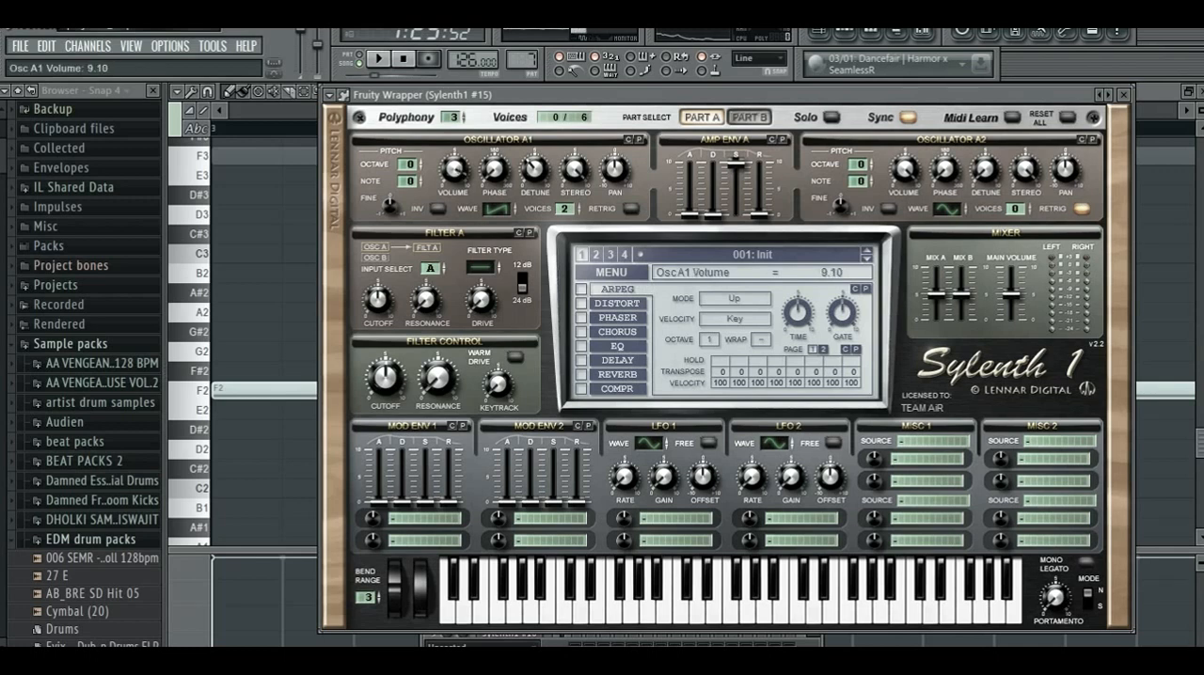
{"action": "left_click_drag", "start_coordinate": [494, 169], "coordinate": [494, 166]}
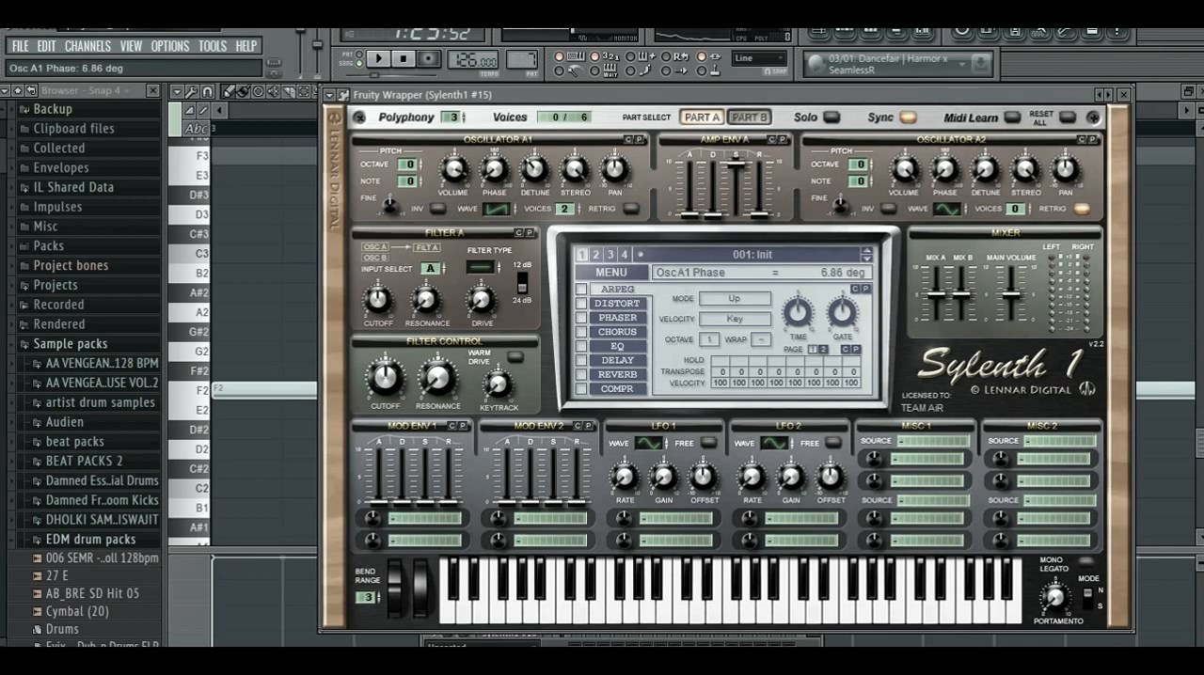
{"action": "left_click_drag", "start_coordinate": [564, 95], "coordinate": [522, 81]}
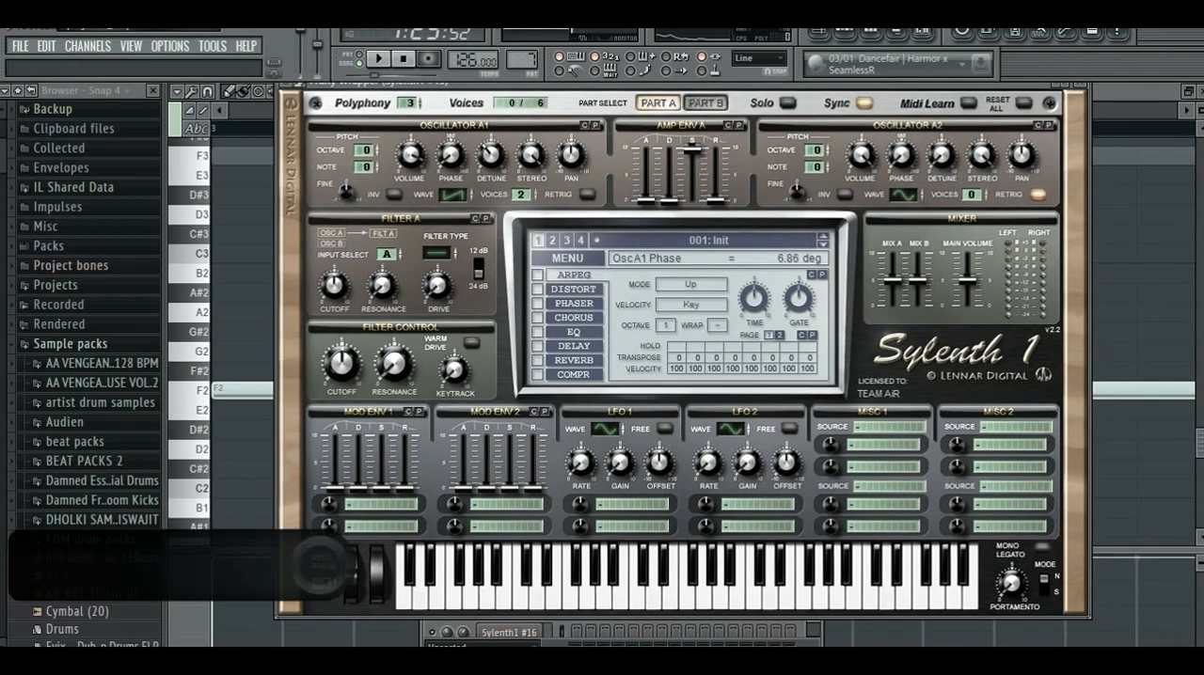
{"action": "left_click_drag", "start_coordinate": [565, 83], "coordinate": [425, 83]}
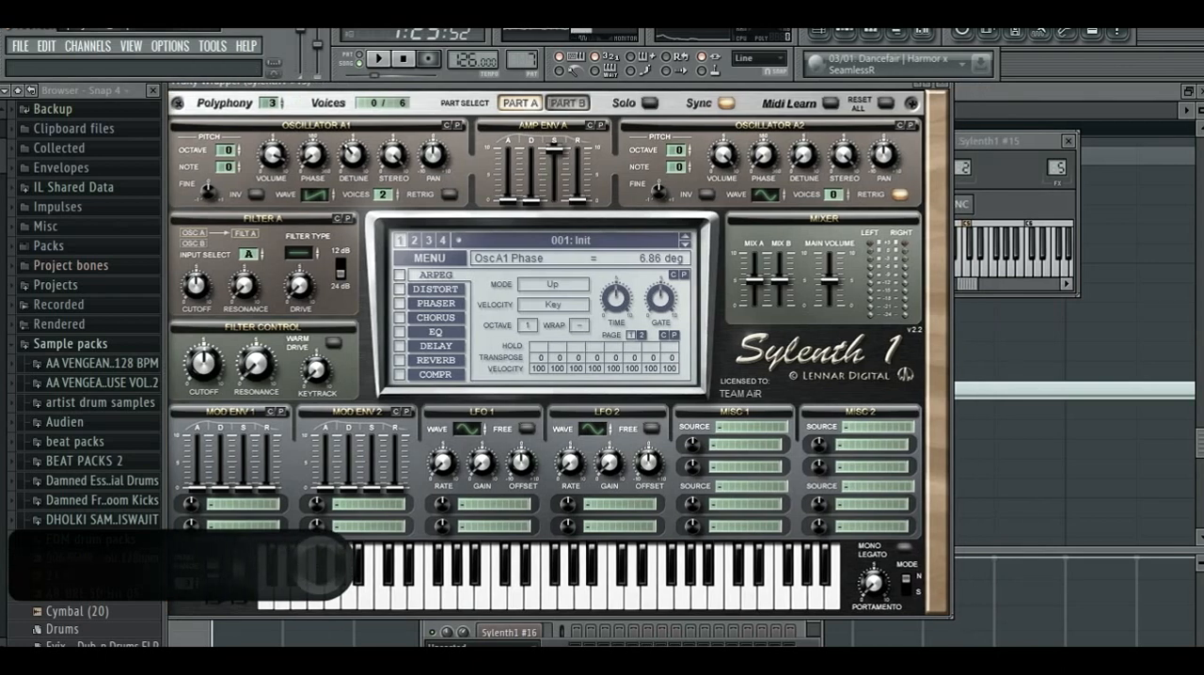
- Switch oscillator A2 to a square-shaped pulse wave and turn oscillator A1's volume down to 0
{"action": "left_click", "coordinate": [785, 192]}
{"action": "left_click", "coordinate": [784, 191]}
{"action": "left_click", "coordinate": [785, 192]}
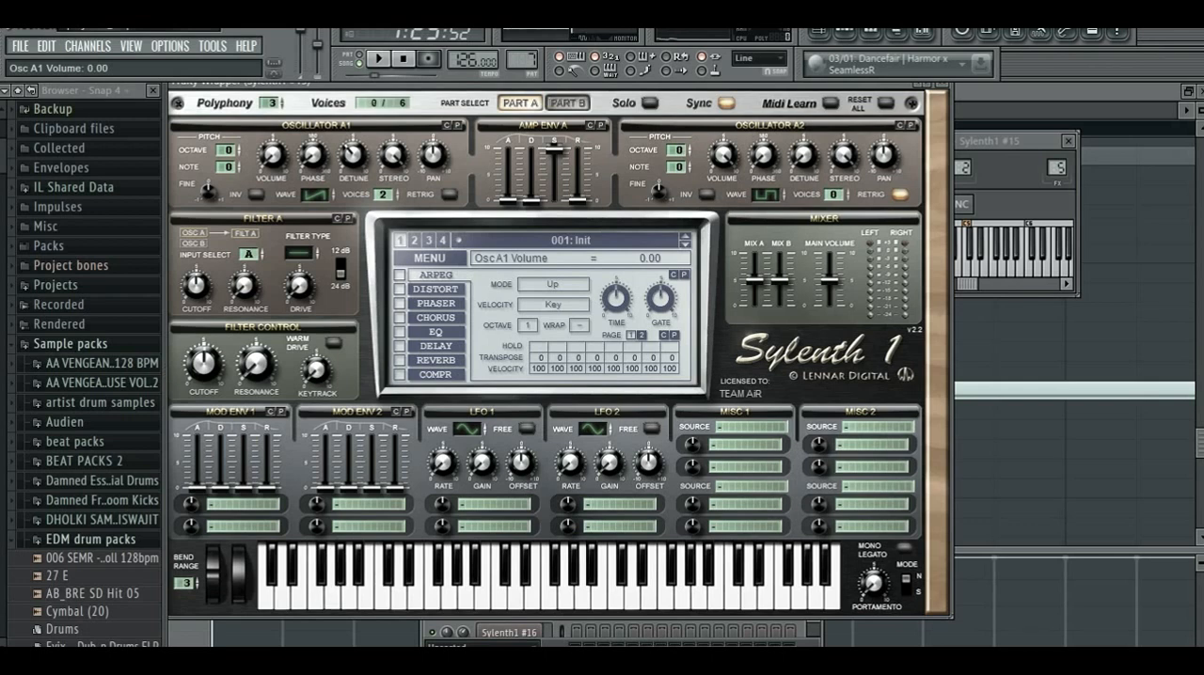
{"action": "key", "text": "q"}
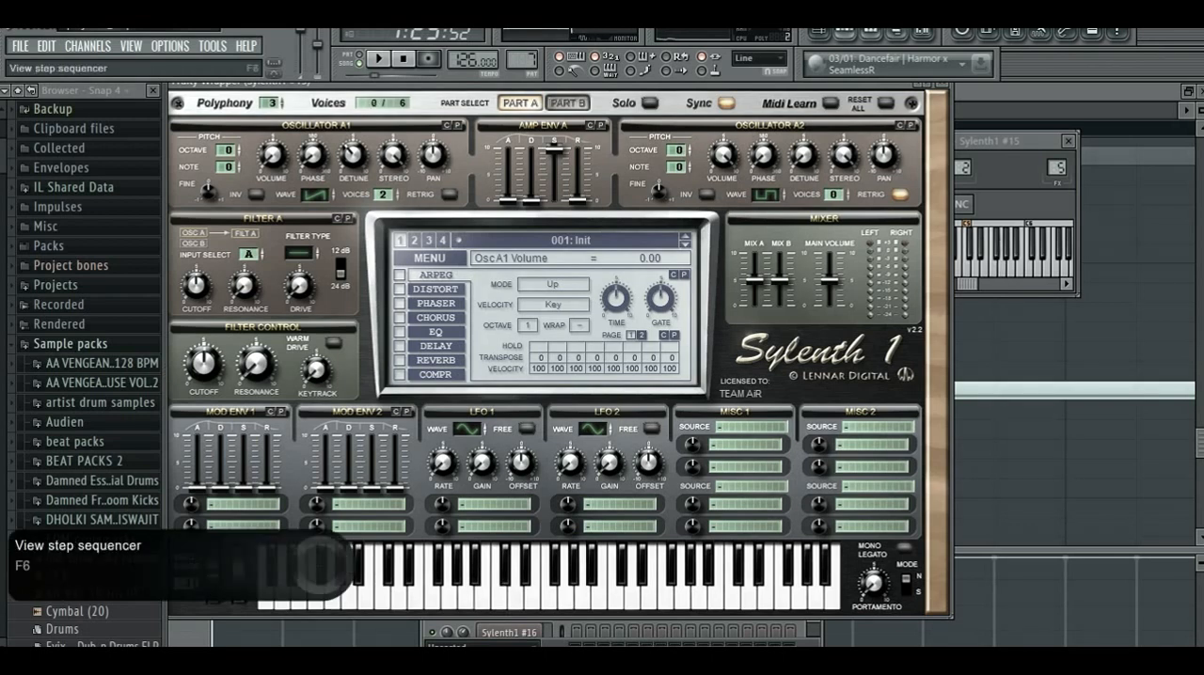
- Select the Sylenth1 #4 and Sylenth1 #15 channels in the step sequencer and play test notes to compare their sounds
{"action": "key", "text": "F6"}
{"action": "key", "text": "w"}
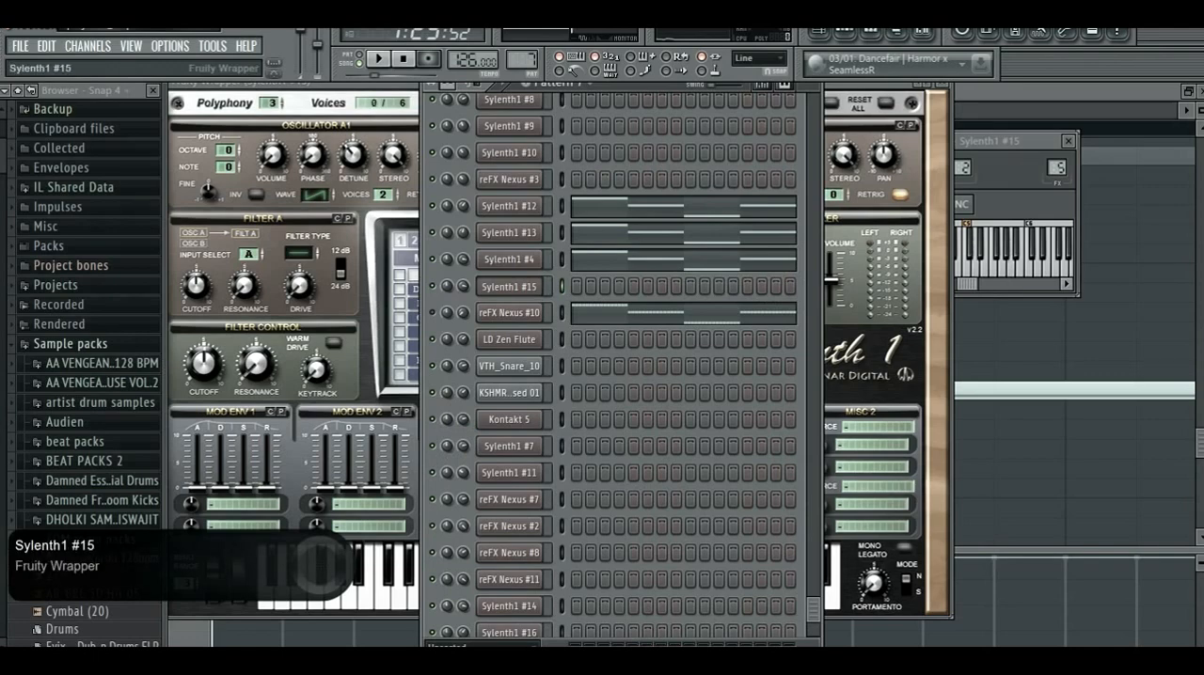
{"action": "left_click", "coordinate": [562, 260]}
{"action": "key", "text": "b"}
{"action": "left_click", "coordinate": [562, 286]}
{"action": "key", "text": "z"}
{"action": "key", "text": "b"}
{"action": "left_click", "coordinate": [509, 286]}
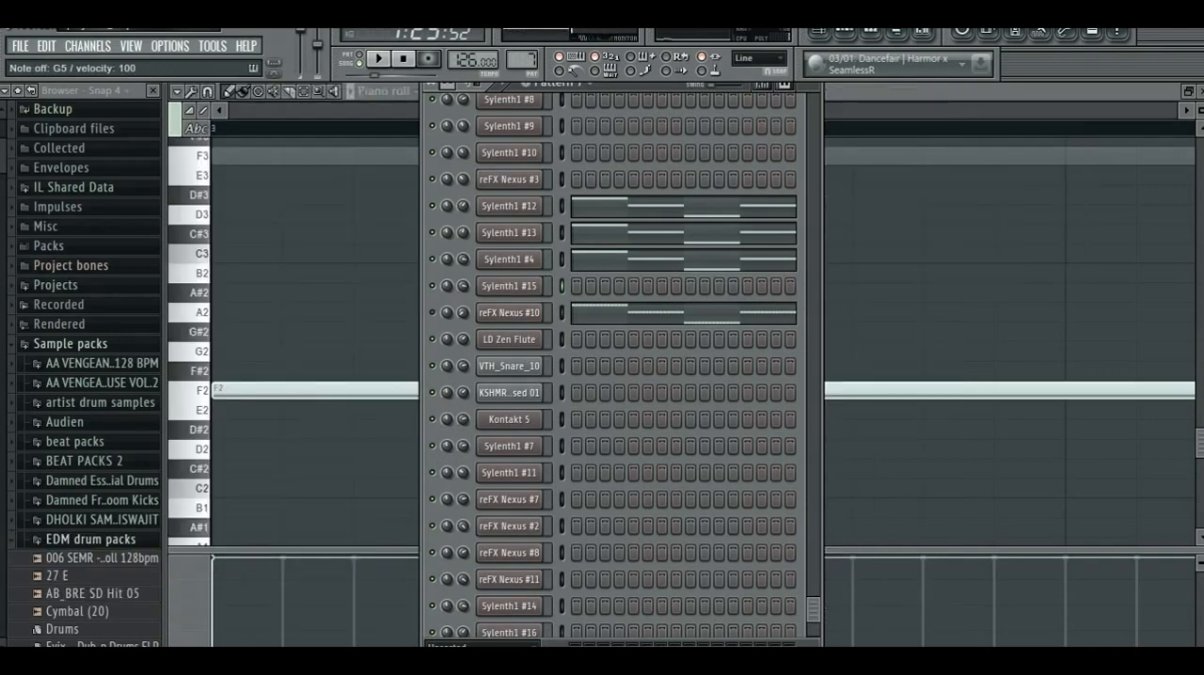
{"action": "left_click", "coordinate": [509, 286]}
{"action": "left_click", "coordinate": [566, 588]}
{"action": "mouse_move", "coordinate": [683, 597]}
{"action": "left_mouse_down"}
{"action": "mouse_move", "coordinate": [532, 597]}
{"action": "mouse_move", "coordinate": [825, 581]}
{"action": "mouse_move", "coordinate": [549, 597]}
{"action": "left_mouse_up"}
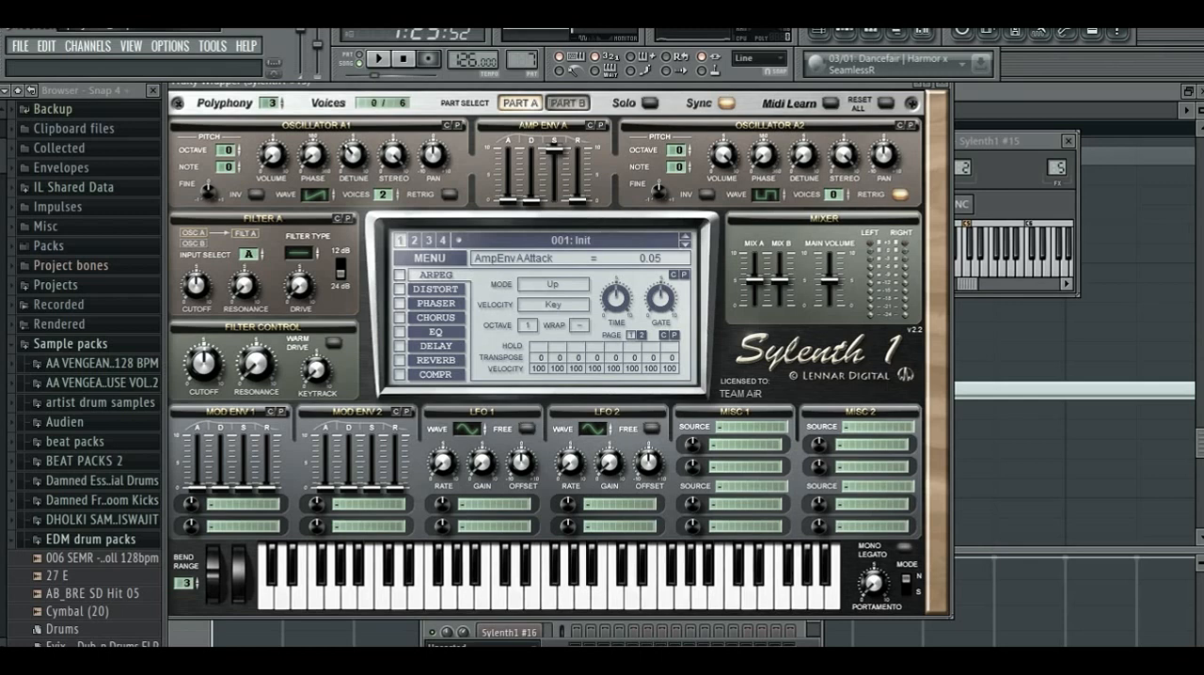
- Give oscillator A2 1 voice and audition the sound with several notes
{"action": "left_click", "coordinate": [845, 192]}
{"action": "left_click", "coordinate": [526, 576]}
{"action": "left_click", "coordinate": [549, 597]}
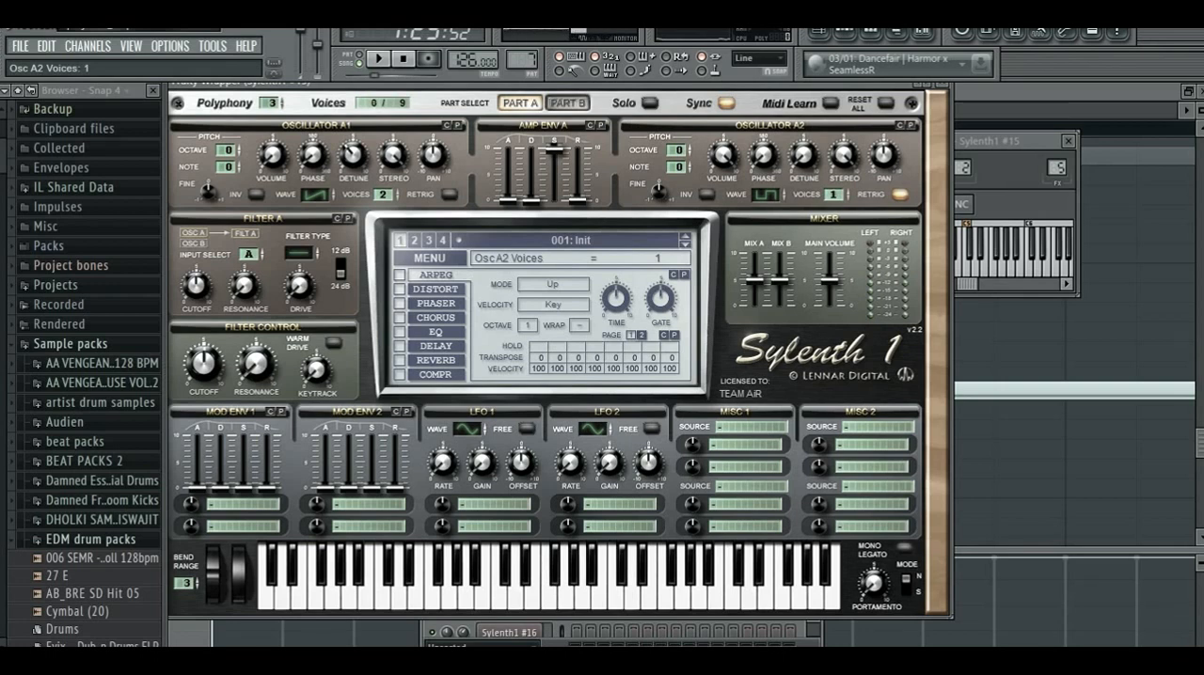
{"action": "left_click", "coordinate": [334, 598]}
{"action": "left_click", "coordinate": [434, 597]}
{"action": "left_click", "coordinate": [533, 598]}
- Raise oscillator A2 to 7 voices and turn its retrig off
{"action": "left_click", "coordinate": [844, 192]}
{"action": "left_click", "coordinate": [845, 192]}
{"action": "left_click", "coordinate": [845, 192]}
{"action": "left_click", "coordinate": [845, 192]}
{"action": "left_click", "coordinate": [845, 192]}
{"action": "left_click", "coordinate": [901, 195]}
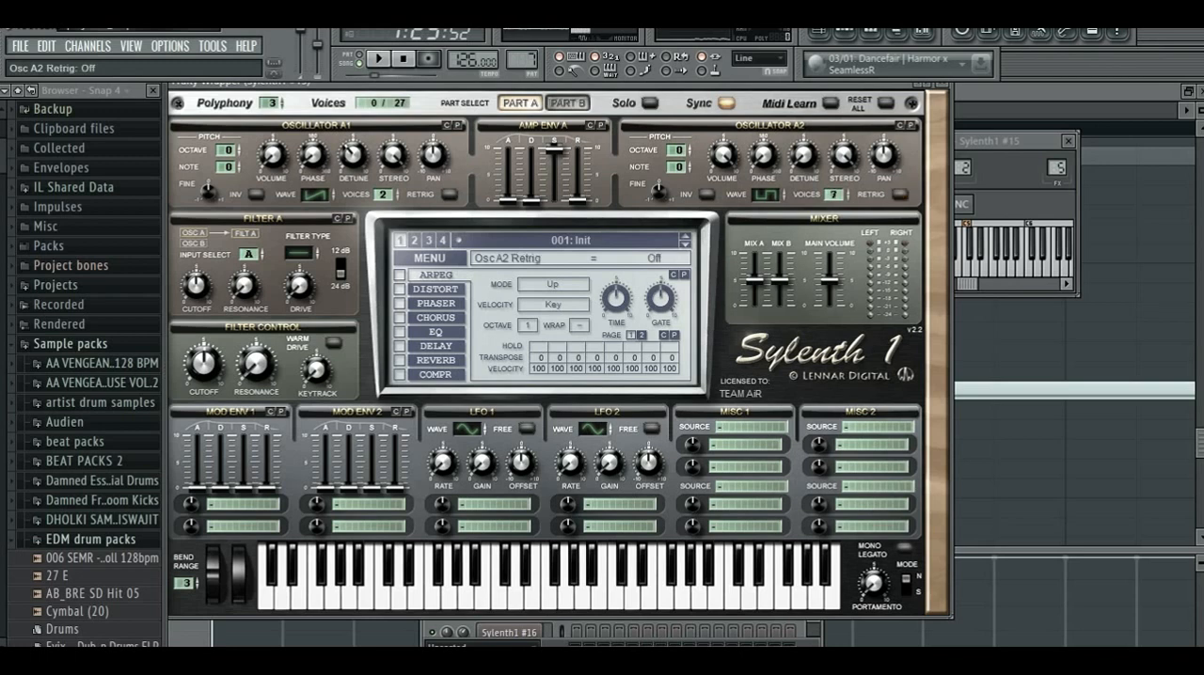
- Set oscillator A2's stereo to 9.33 and detune to 2.90, adjust its volume, and play test notes
{"action": "left_click_drag", "start_coordinate": [845, 155], "coordinate": [845, 168]}
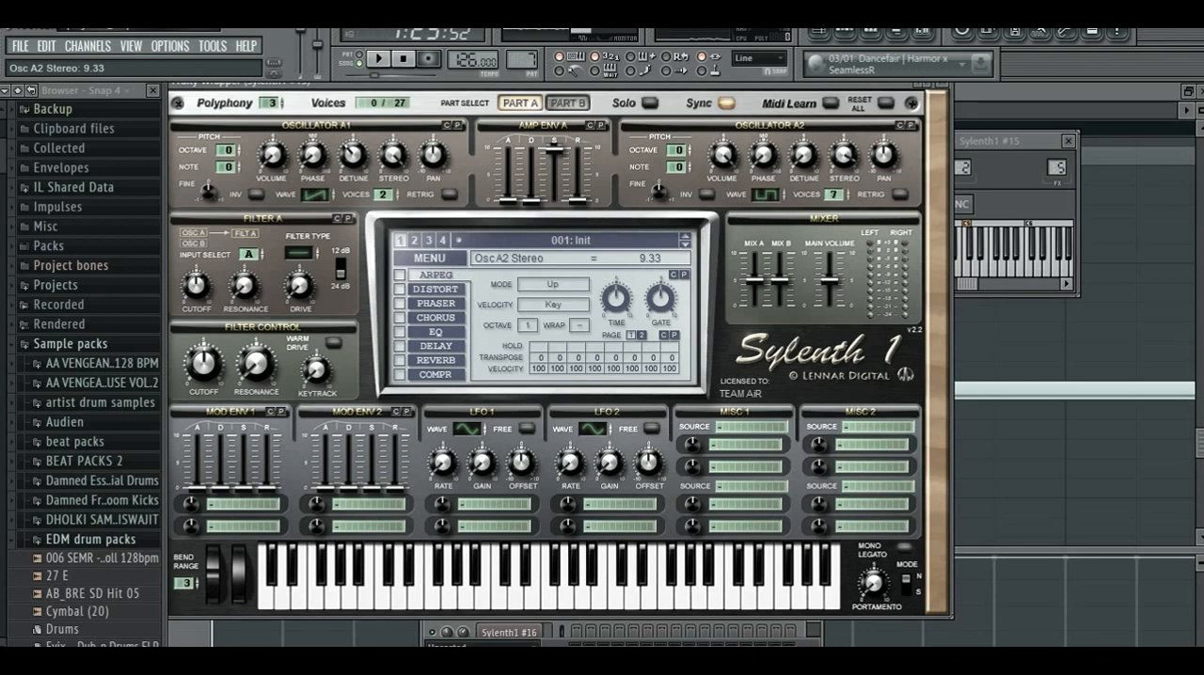
{"action": "left_click_drag", "start_coordinate": [723, 155], "coordinate": [724, 170]}
{"action": "mouse_move", "coordinate": [804, 155]}
{"action": "left_mouse_down"}
{"action": "mouse_move", "coordinate": [803, 167]}
{"action": "mouse_move", "coordinate": [803, 155]}
{"action": "left_mouse_up"}
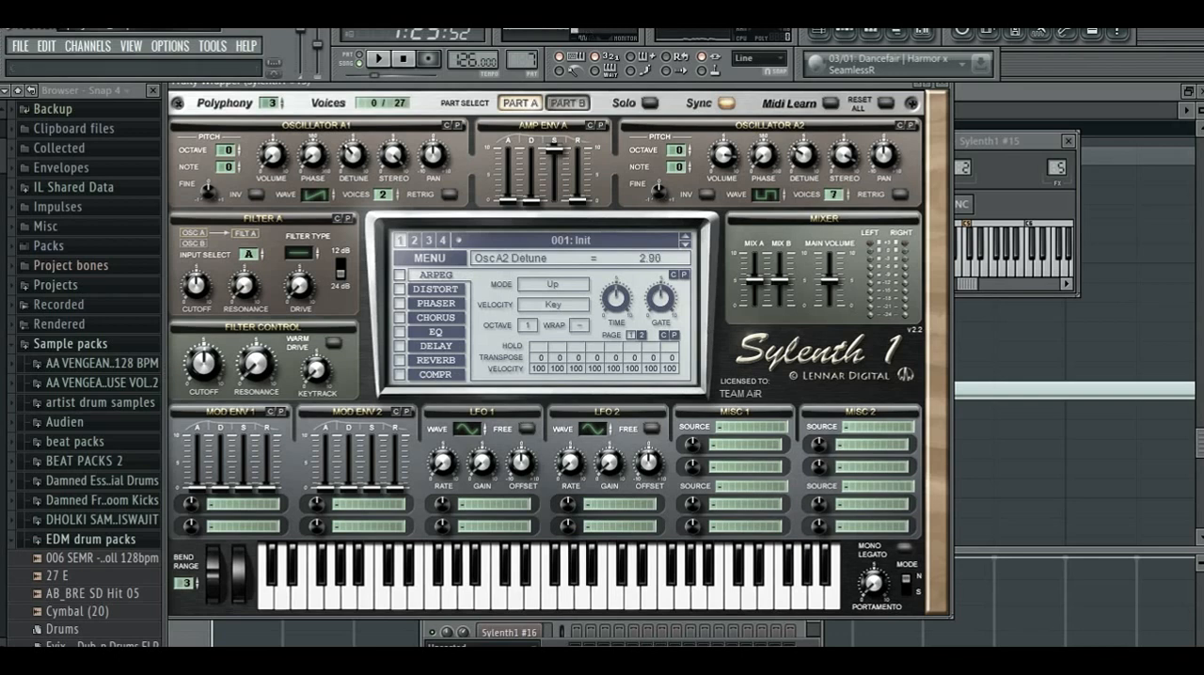
{"action": "key", "text": "z"}
{"action": "key", "text": "v"}
{"action": "key", "text": "x"}
{"action": "key", "text": "b"}
{"action": "key", "text": "o"}
{"action": "key", "text": "w"}
{"action": "key", "text": "m"}
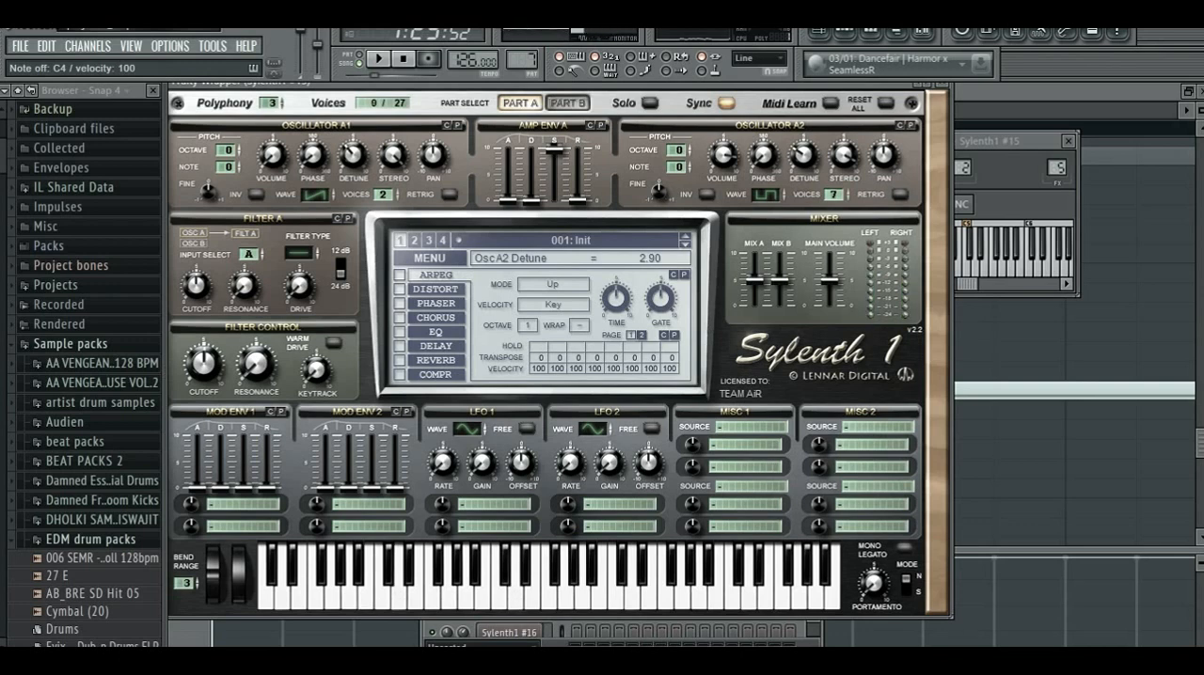
- Increase oscillator A2's detune to 3.48 while auditioning the sound with notes
{"action": "left_click_drag", "start_coordinate": [803, 155], "coordinate": [804, 148]}
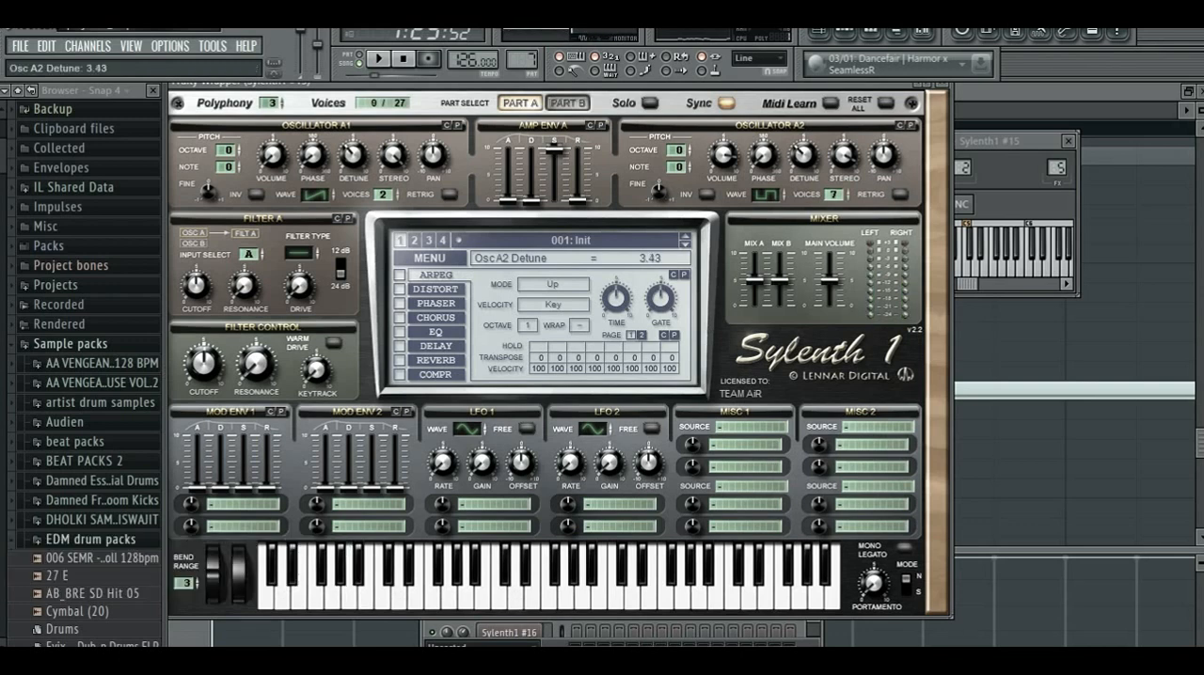
{"action": "key", "text": "z"}
{"action": "key", "text": "c"}
{"action": "key", "text": "q"}
{"action": "key", "text": "z"}
{"action": "key", "text": "c"}
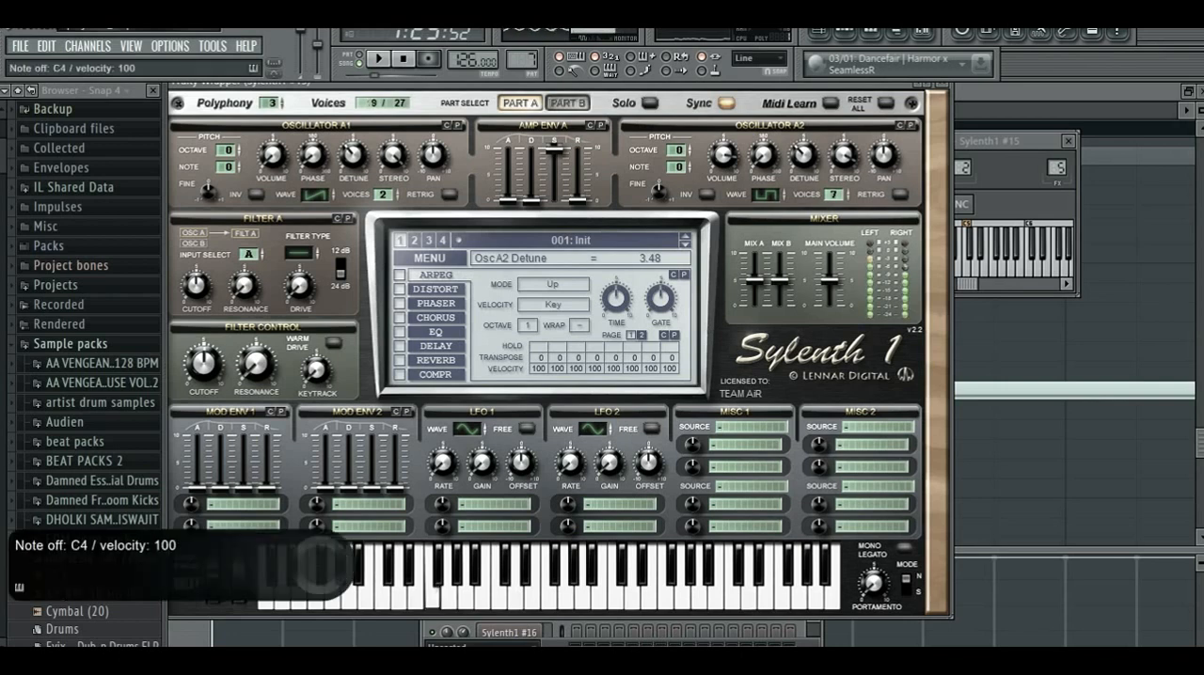
{"action": "key", "text": "z"}
{"action": "key", "text": "z"}
{"action": "key", "text": "v"}
- Set oscillator A1's volume to 8.90 and audition the layered sound with notes
{"action": "left_click_drag", "start_coordinate": [272, 155], "coordinate": [272, 138]}
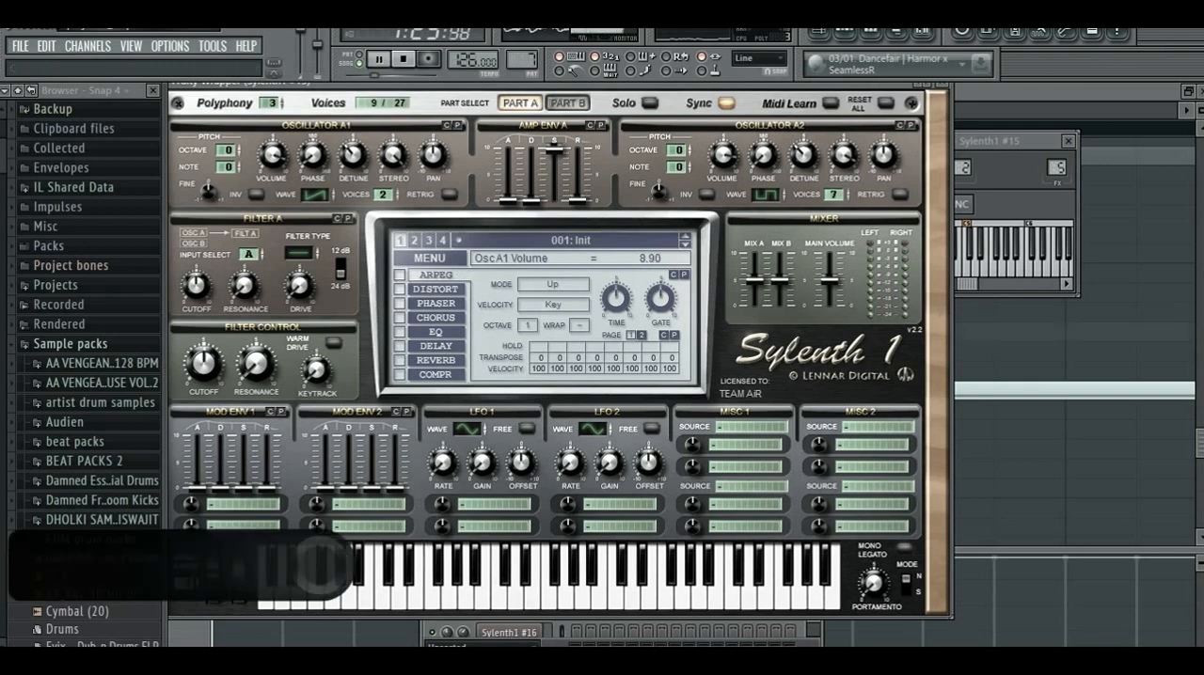
{"action": "key", "text": "x"}
{"action": "key", "text": "v"}
{"action": "key", "text": "z"}
{"action": "key", "text": "z"}
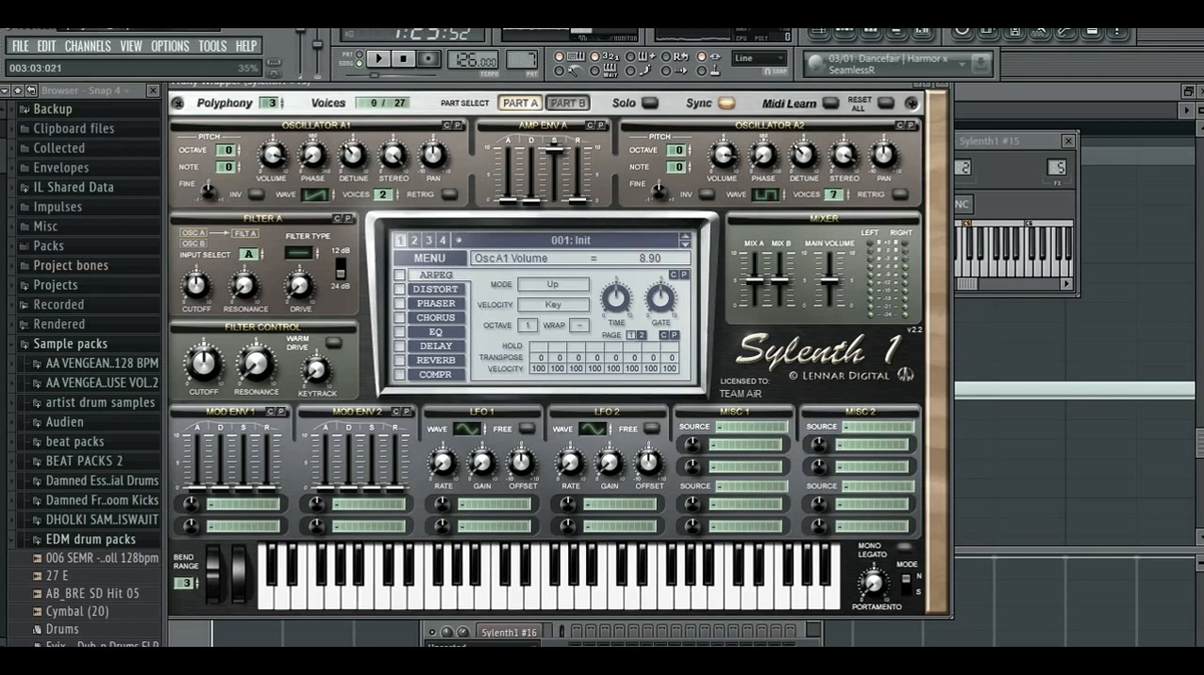
- Set oscillator A2's octave to -1 and play notes up to a held chord to test it
{"action": "left_click", "coordinate": [690, 153]}
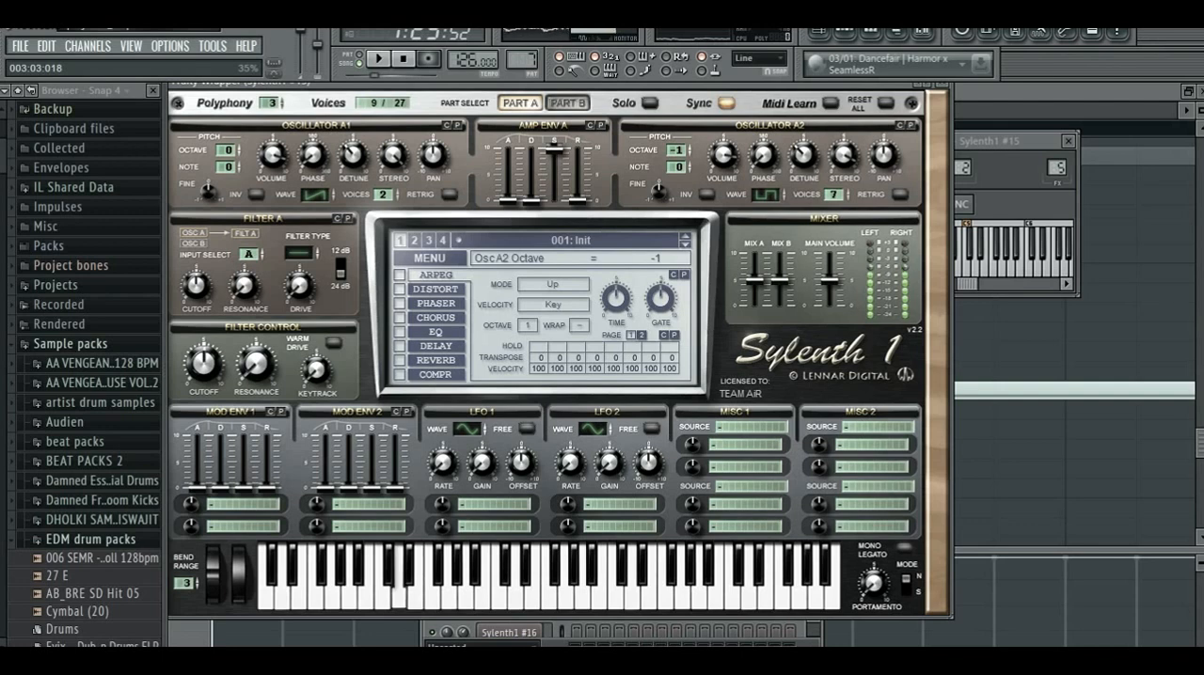
{"action": "key", "text": "z"}
{"action": "key", "text": "v"}
{"action": "key", "text": "z"}
{"action": "key", "text": "x"}
{"action": "key", "text": "b"}
{"action": "key", "text": "n"}
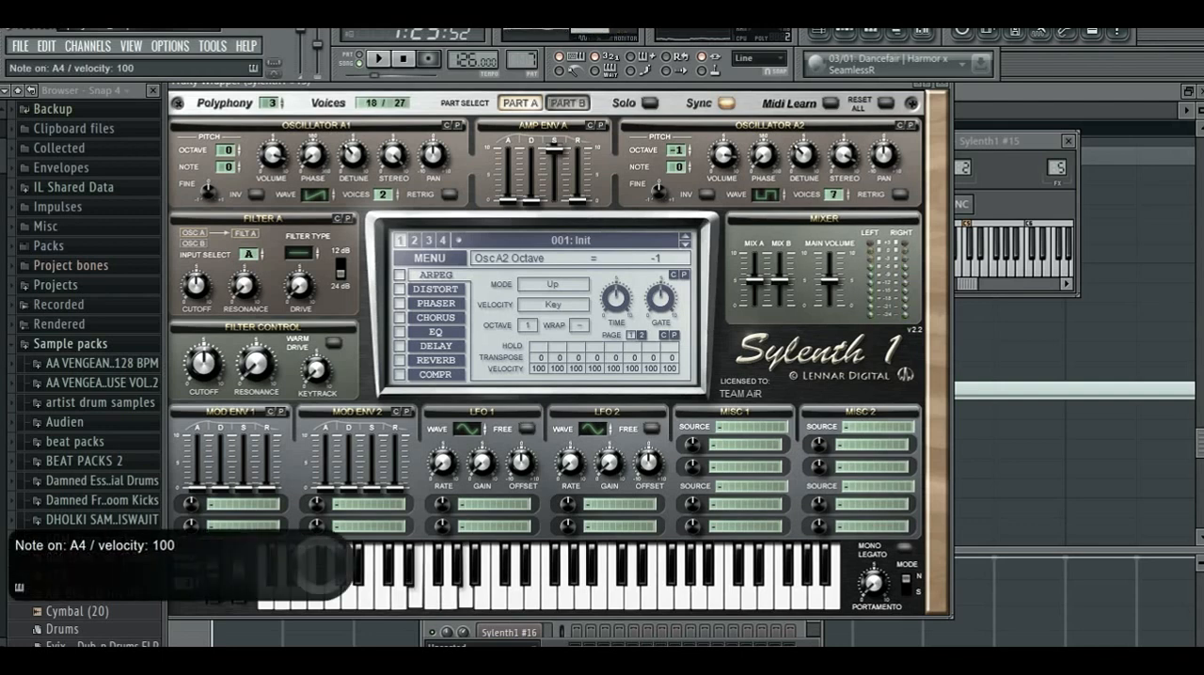
{"action": "key", "text": "m"}
{"action": "key", "text": "comma"}
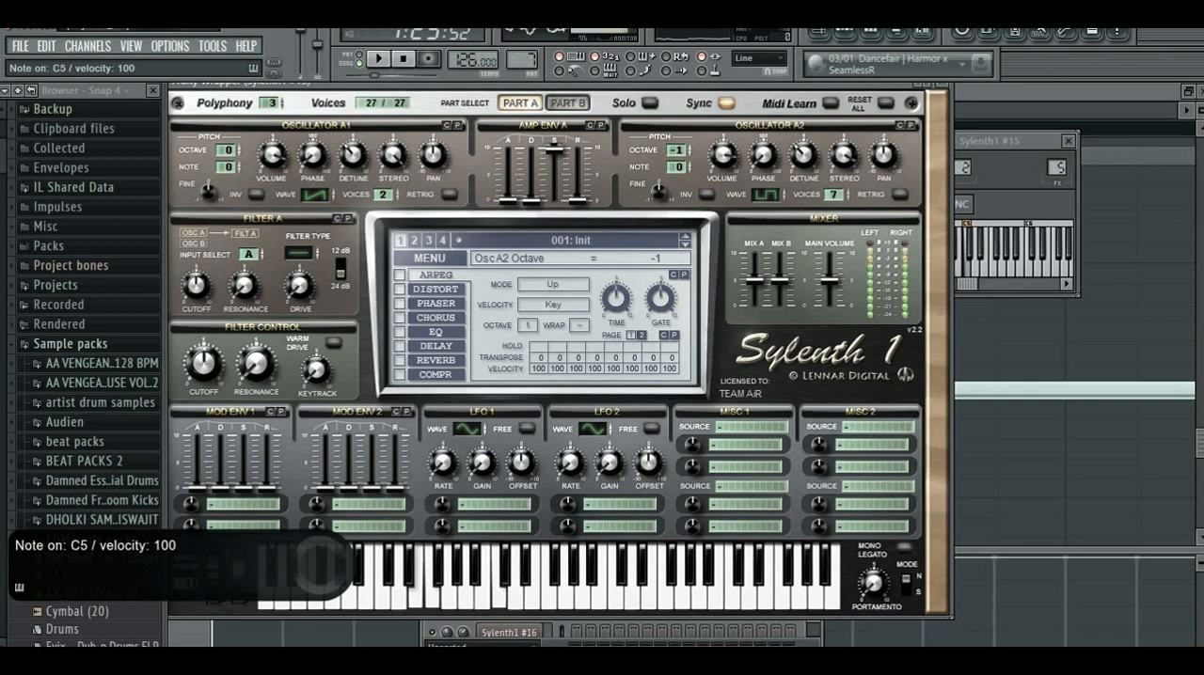
- Solo Part B and set oscillator B1's waveform to QPulse
{"action": "key", "text": "period"}
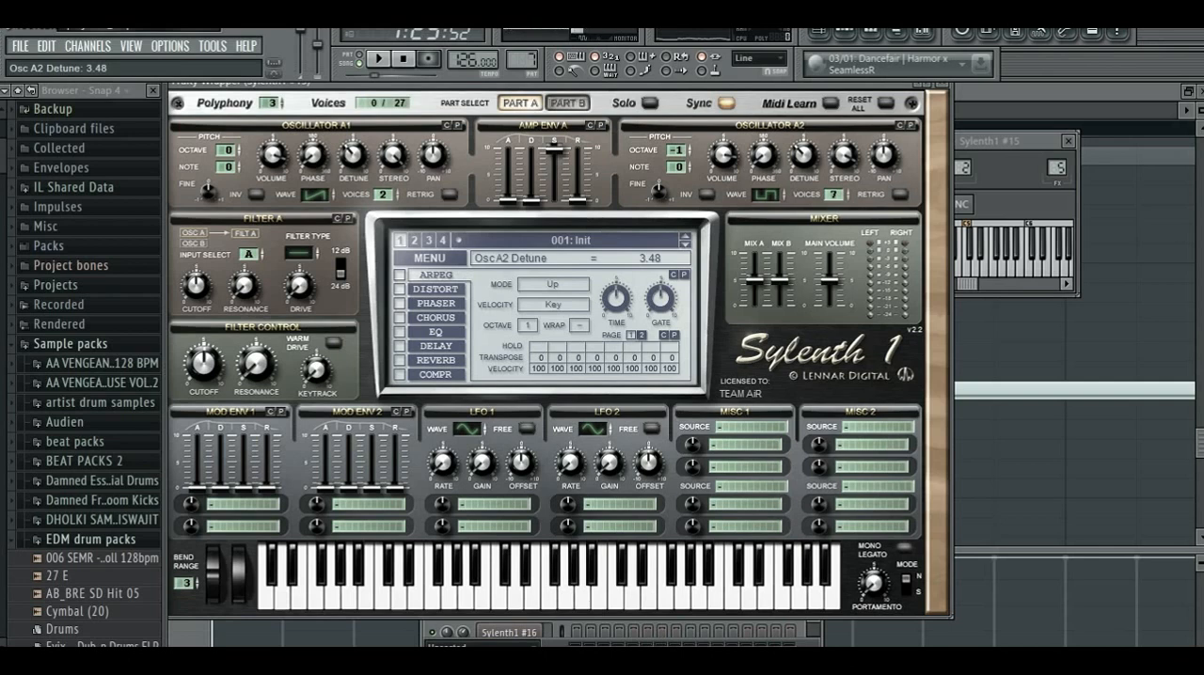
{"action": "left_click", "coordinate": [568, 103]}
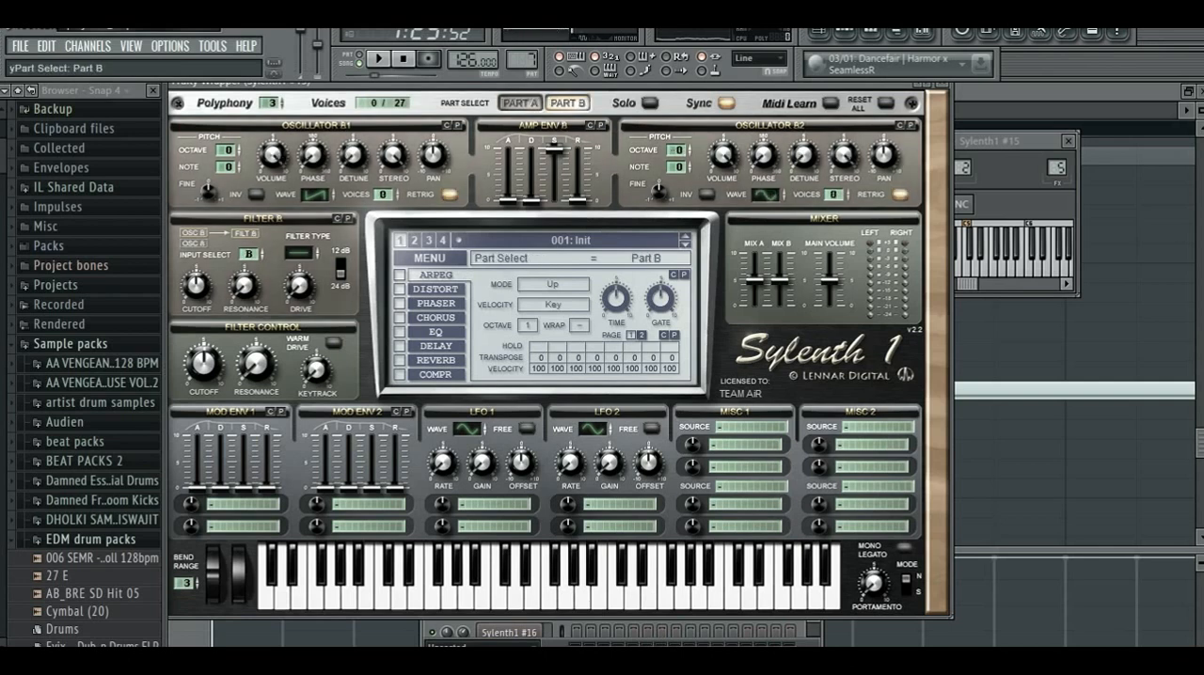
{"action": "left_click", "coordinate": [650, 103]}
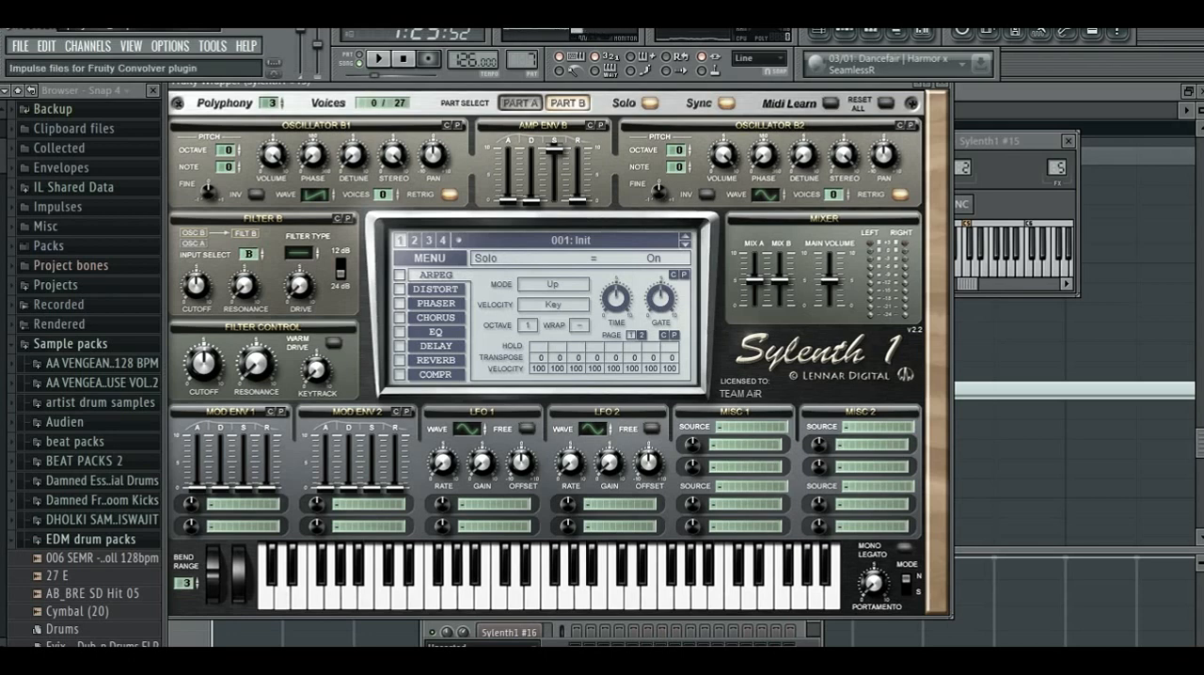
{"action": "left_click", "coordinate": [332, 193]}
{"action": "left_click", "coordinate": [332, 193]}
{"action": "left_click", "coordinate": [332, 193]}
{"action": "left_click", "coordinate": [333, 192]}
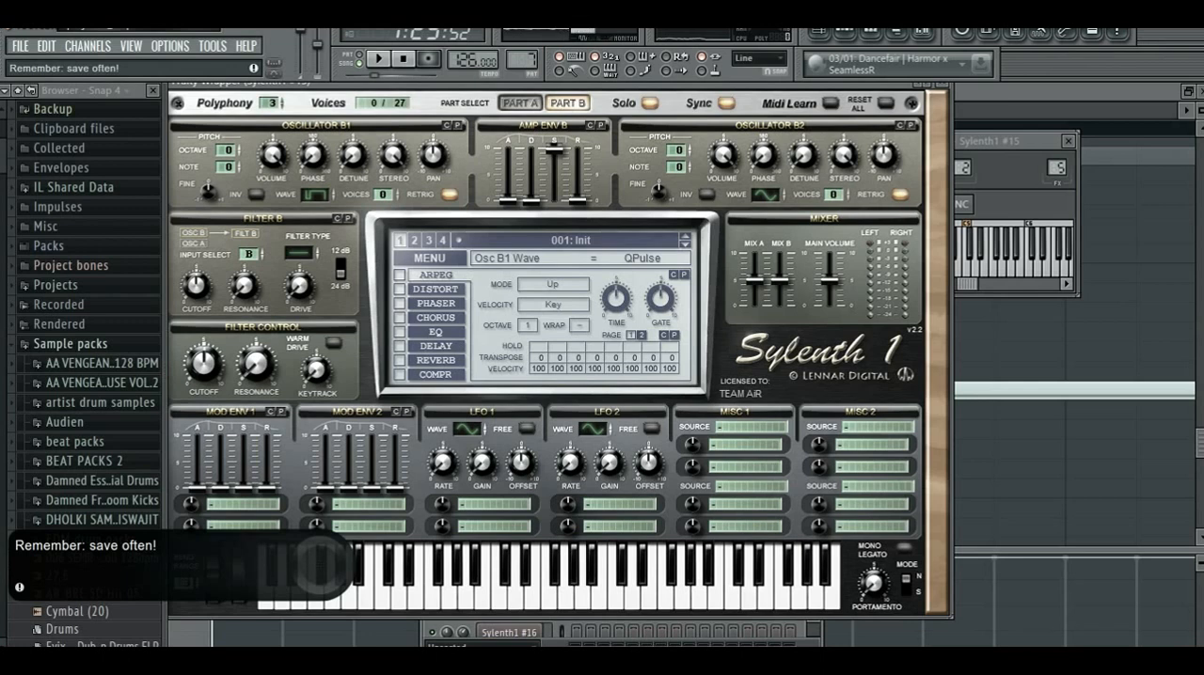
- Turn off oscillator B1's retrigger, set its voices to 2, and play test notes
{"action": "left_click", "coordinate": [450, 195]}
{"action": "left_click", "coordinate": [396, 191]}
{"action": "left_click", "coordinate": [396, 192]}
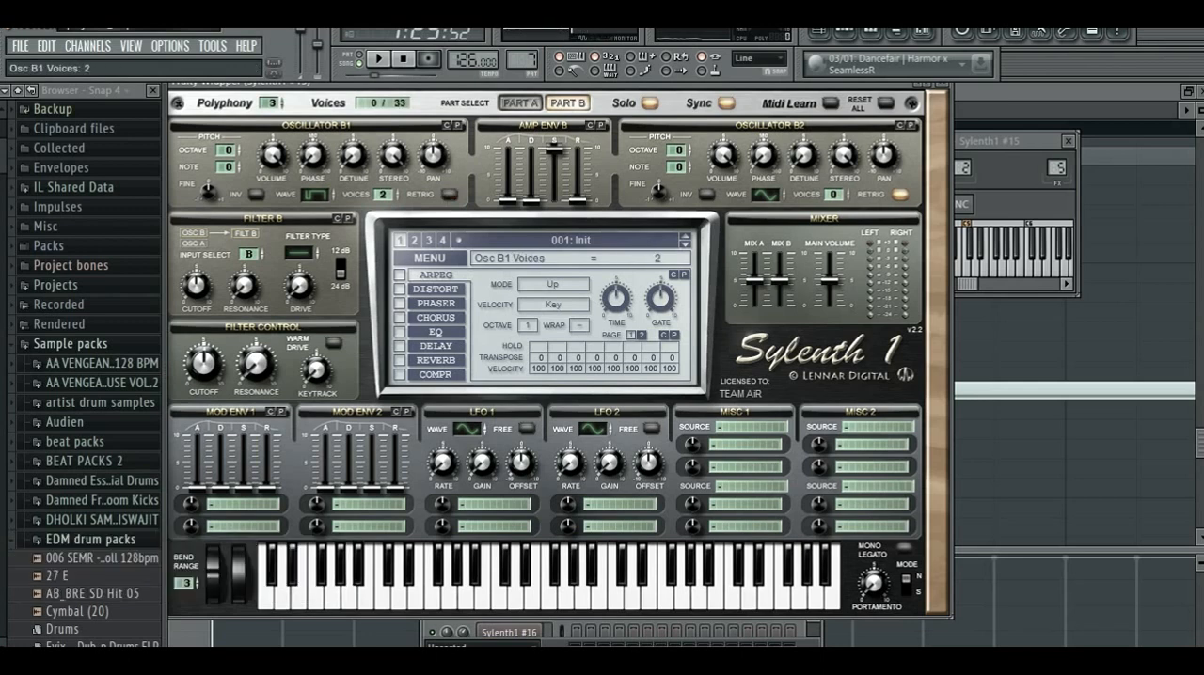
{"action": "key", "text": "z"}
{"action": "key", "text": "b"}
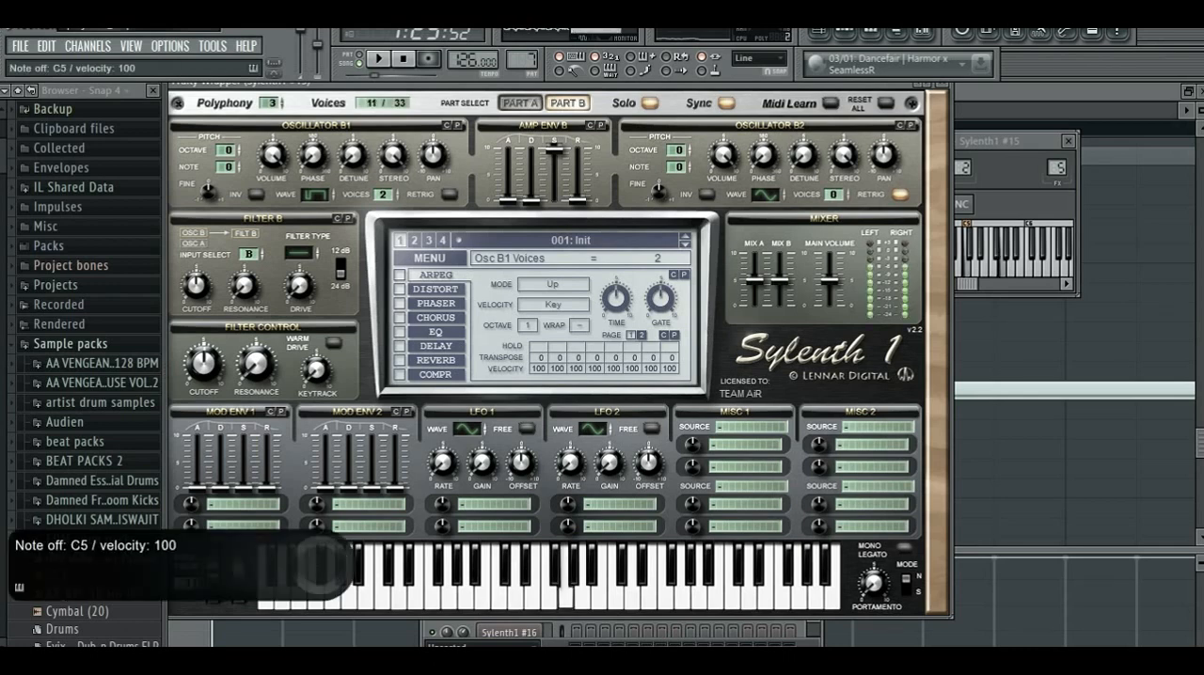
- Set oscillator B1's octave to -1 and test it with a couple of notes
{"action": "left_click", "coordinate": [229, 151]}
{"action": "left_click", "coordinate": [239, 154]}
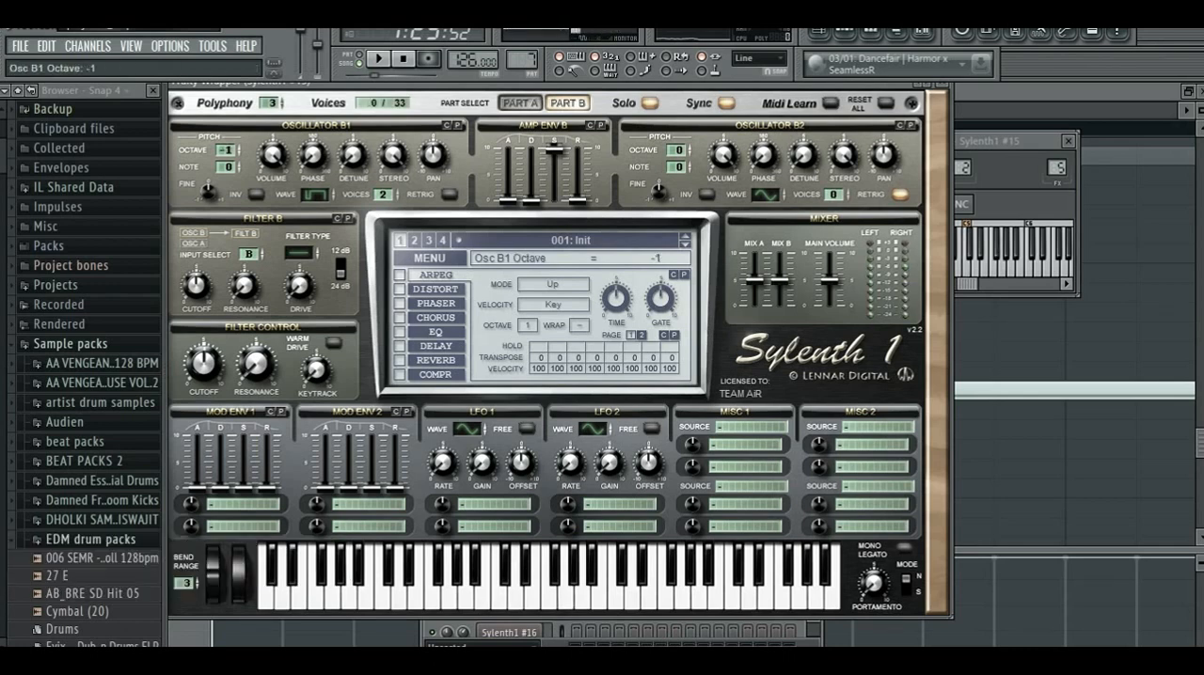
{"action": "key", "text": "x"}
{"action": "key", "text": "n"}
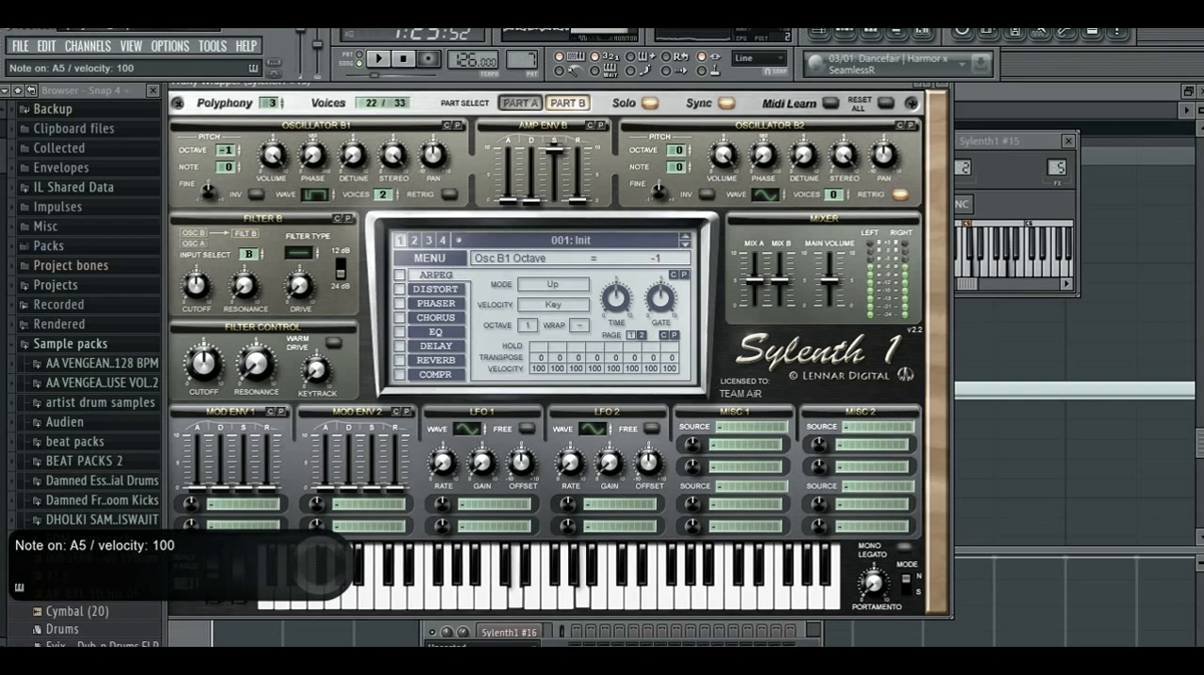
- Set oscillator B1's detune to 2.62 while auditioning the sound with notes
{"action": "left_click_drag", "start_coordinate": [353, 154], "coordinate": [352, 127]}
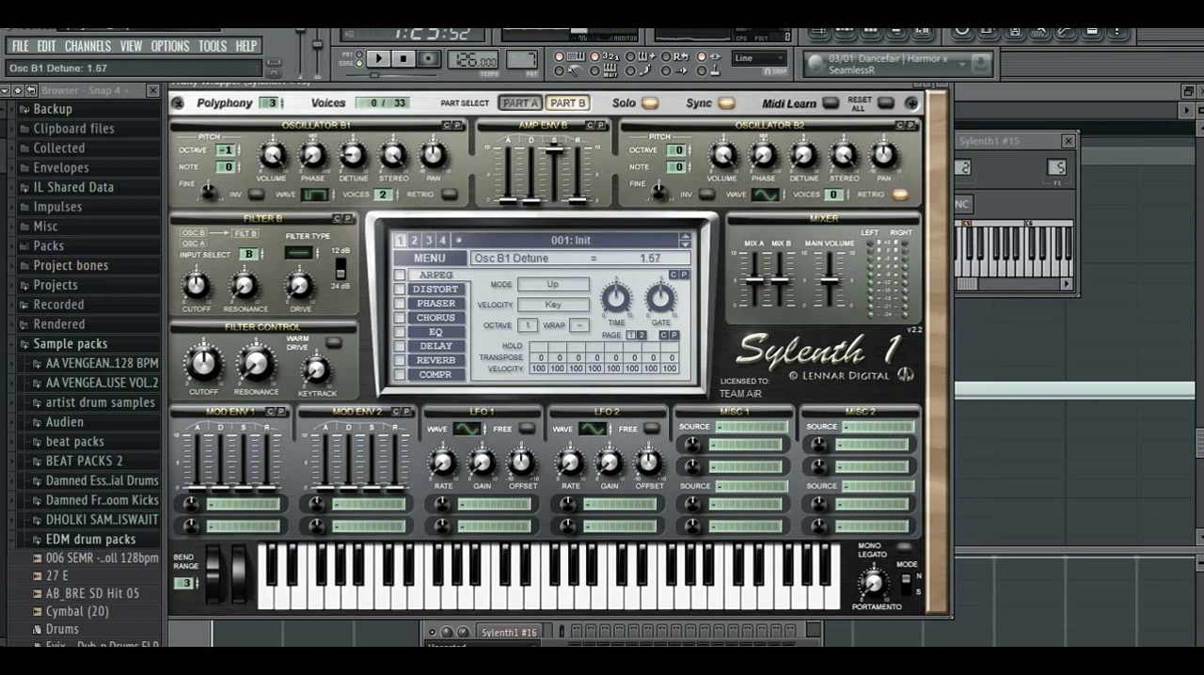
{"action": "left_click_drag", "start_coordinate": [353, 127], "coordinate": [353, 111]}
{"action": "left_click_drag", "start_coordinate": [352, 154], "coordinate": [353, 200]}
{"action": "key", "text": "z"}
{"action": "key", "text": "b"}
{"action": "key", "text": "m"}
{"action": "key", "text": "comma"}
{"action": "left_click_drag", "start_coordinate": [353, 154], "coordinate": [353, 94]}
{"action": "key", "text": "n"}
{"action": "key", "text": "comma"}
{"action": "key", "text": "period"}
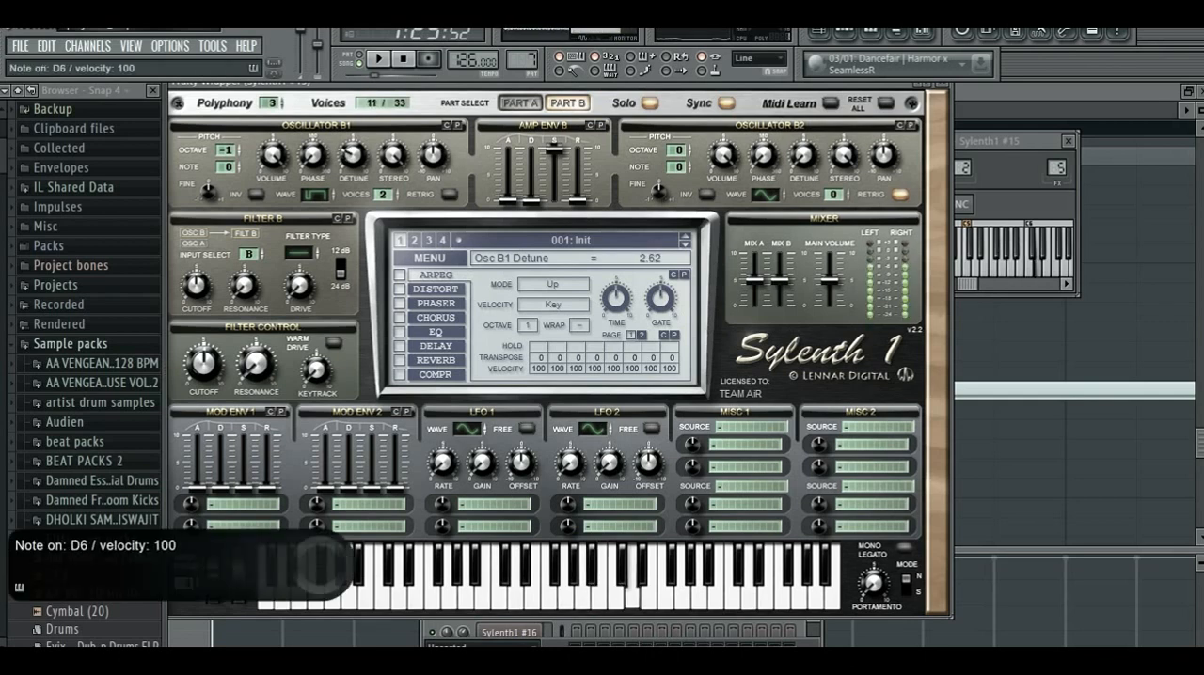
- Play a run of notes through oscillator B1 and adjust its stereo width slightly
{"action": "key", "text": "q"}
{"action": "key", "text": "r"}
{"action": "key", "text": "z"}
{"action": "key", "text": "v"}
{"action": "key", "text": "c"}
{"action": "key", "text": "n"}
{"action": "key", "text": "b"}
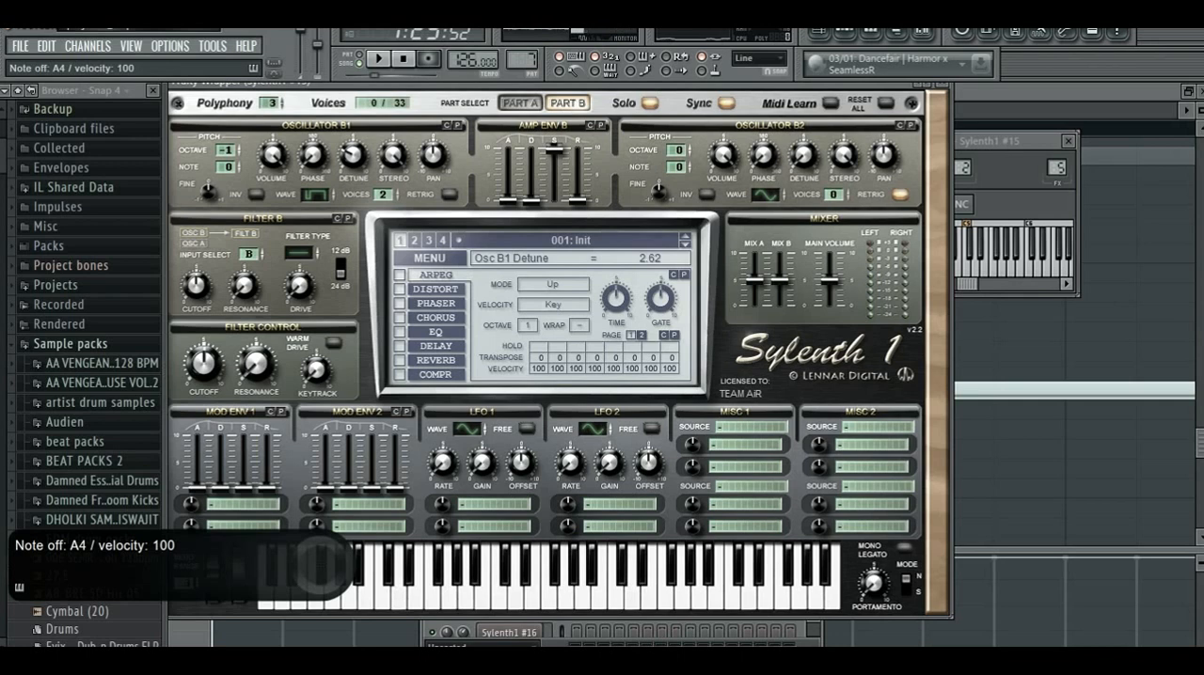
{"action": "left_click_drag", "start_coordinate": [394, 156], "coordinate": [393, 145]}
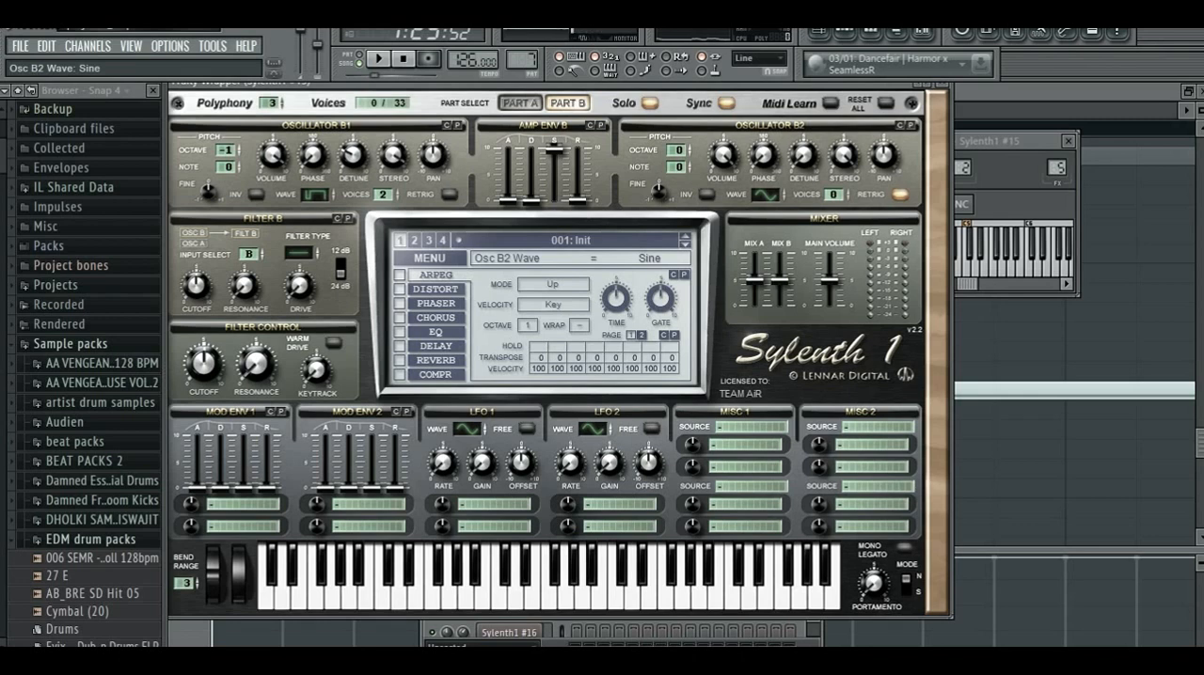
- Configure oscillator B2 with the Noise wave, stereo 8.48, retrigger off, 2 voices and volume 1.76
{"action": "left_click_drag", "start_coordinate": [765, 195], "coordinate": [765, 156]}
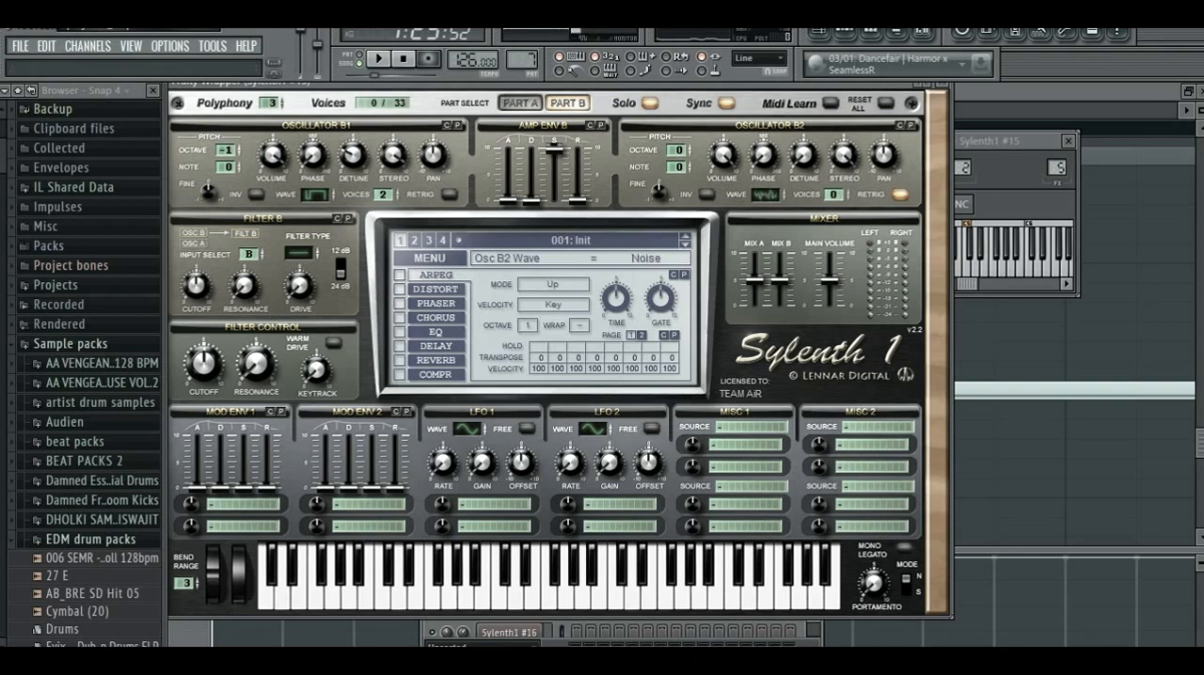
{"action": "left_click_drag", "start_coordinate": [843, 156], "coordinate": [844, 115]}
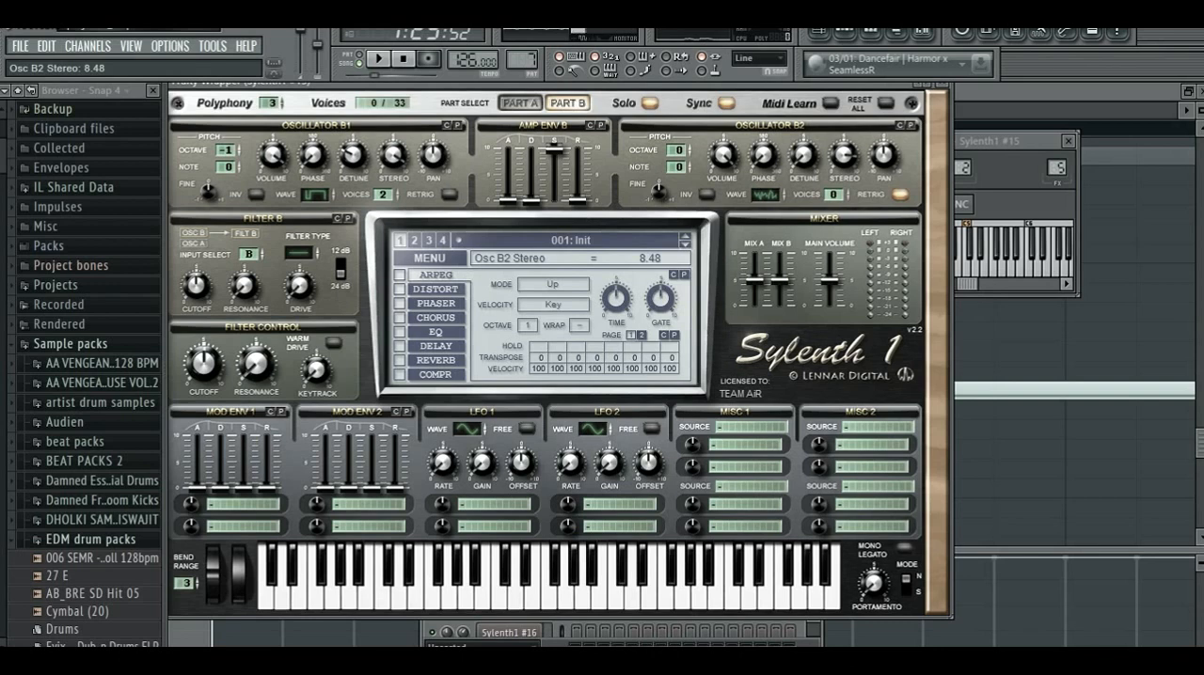
{"action": "left_click", "coordinate": [900, 195]}
{"action": "left_click", "coordinate": [849, 192]}
{"action": "left_click", "coordinate": [848, 192]}
{"action": "left_click_drag", "start_coordinate": [723, 155], "coordinate": [723, 188]}
{"action": "left_click_drag", "start_coordinate": [722, 154], "coordinate": [722, 158]}
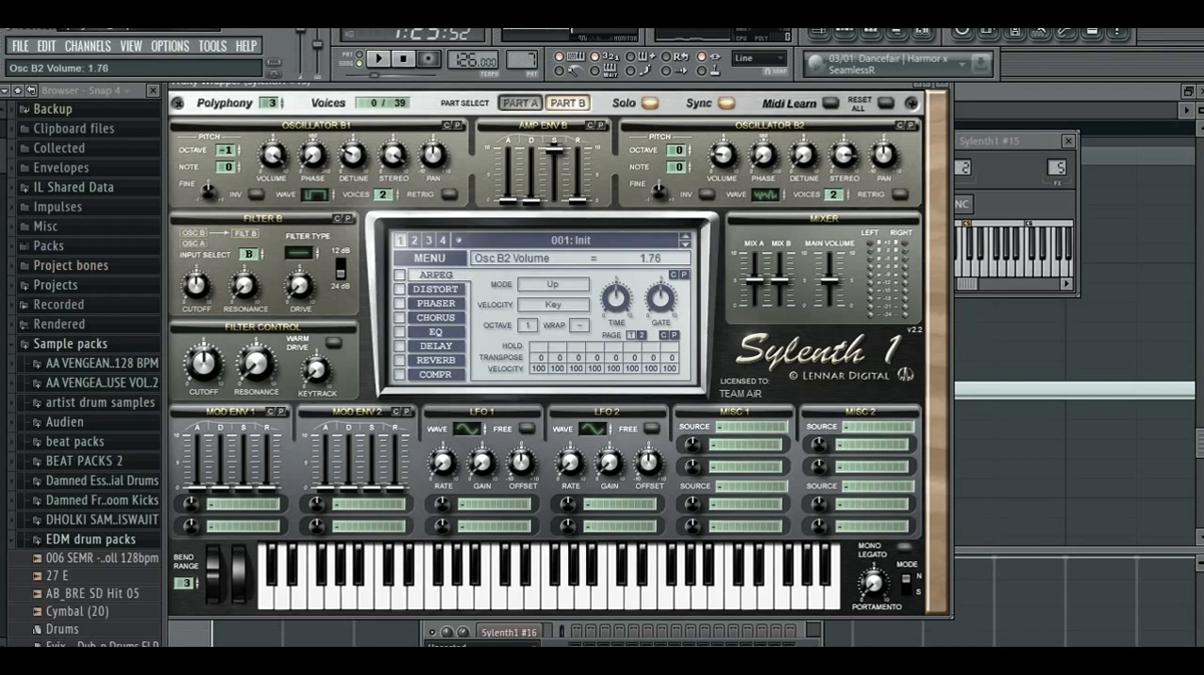
- Audition the soloed Part B by playing a melodic run of notes around C5 to G5
{"action": "key", "text": "q"}
{"action": "key", "text": "r"}
{"action": "key", "text": "q"}
{"action": "key", "text": "r"}
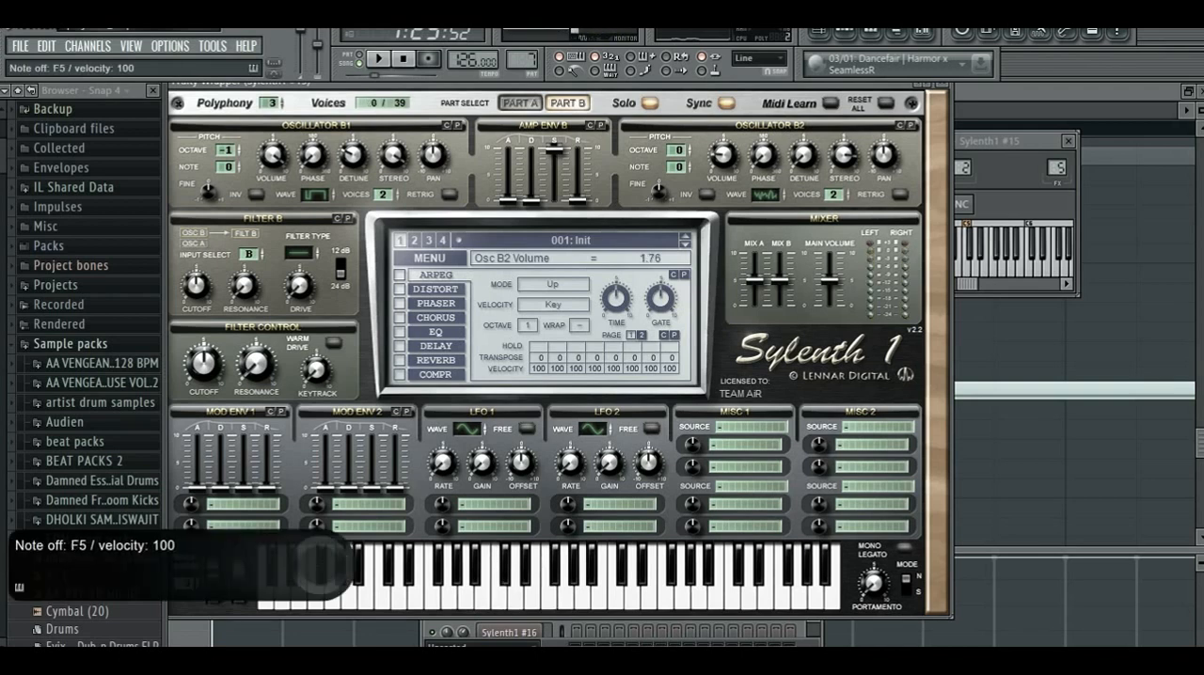
{"action": "key", "text": "i"}
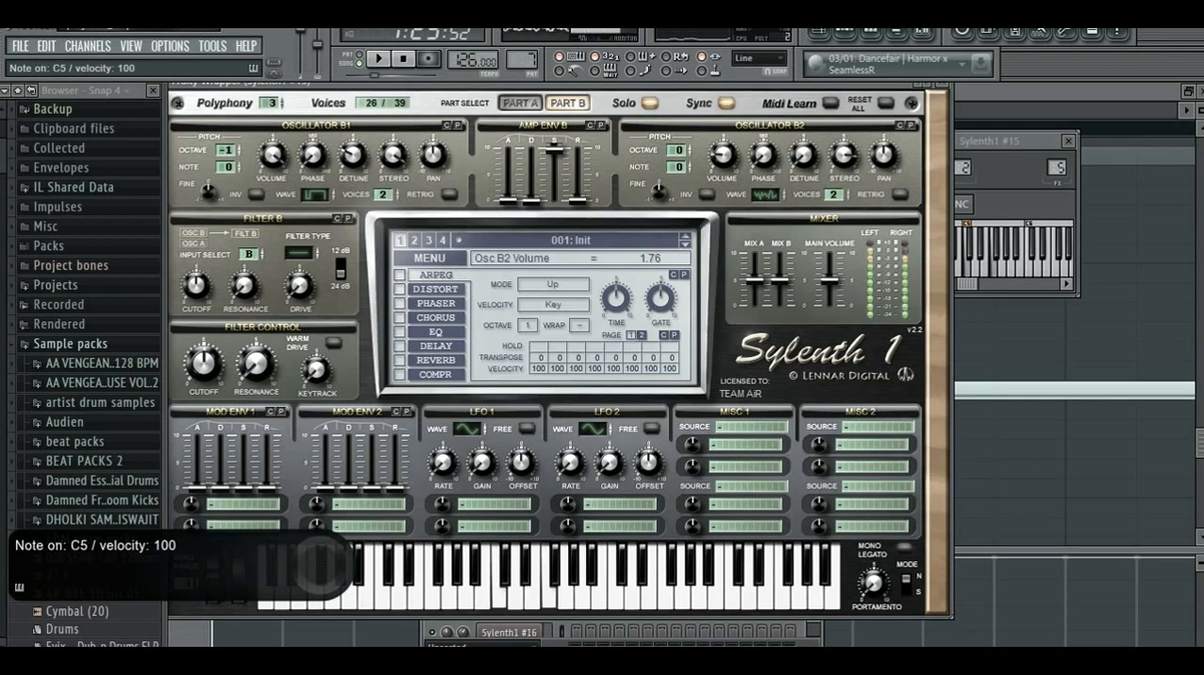
{"action": "key", "text": "q"}
{"action": "key", "text": "r"}
{"action": "key", "text": "t"}
{"action": "key", "text": "e"}
{"action": "key", "text": "t"}
{"action": "key", "text": "q"}
{"action": "key", "text": "r"}
{"action": "key", "text": "t"}
{"action": "key", "text": "r"}
{"action": "key", "text": "t"}
{"action": "key", "text": "q"}
{"action": "key", "text": "e"}
{"action": "key", "text": "r"}
{"action": "key", "text": "q"}
{"action": "key", "text": "r"}
{"action": "key", "text": "q"}
{"action": "key", "text": "e"}
{"action": "key", "text": "q"}
{"action": "key", "text": "r"}
{"action": "key", "text": "q"}
{"action": "key", "text": "e"}
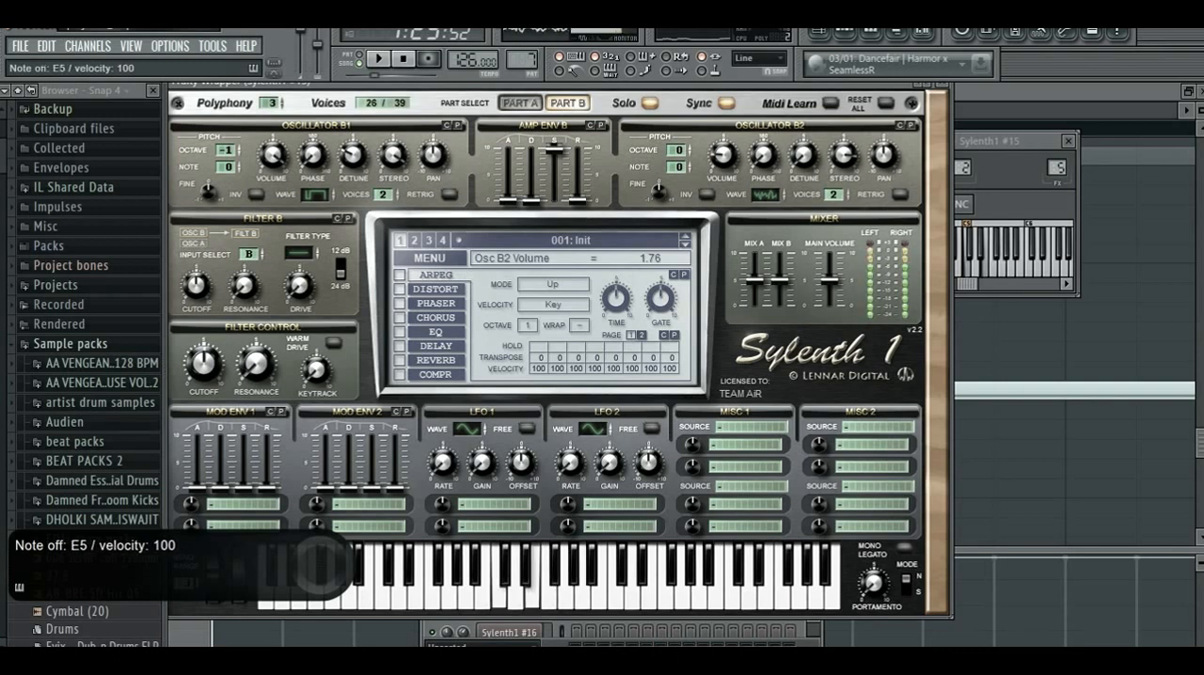
- Play a lower run of notes on Part B and set oscillator B2's detune to 1.43
{"action": "key", "text": "x"}
{"action": "key", "text": "b"}
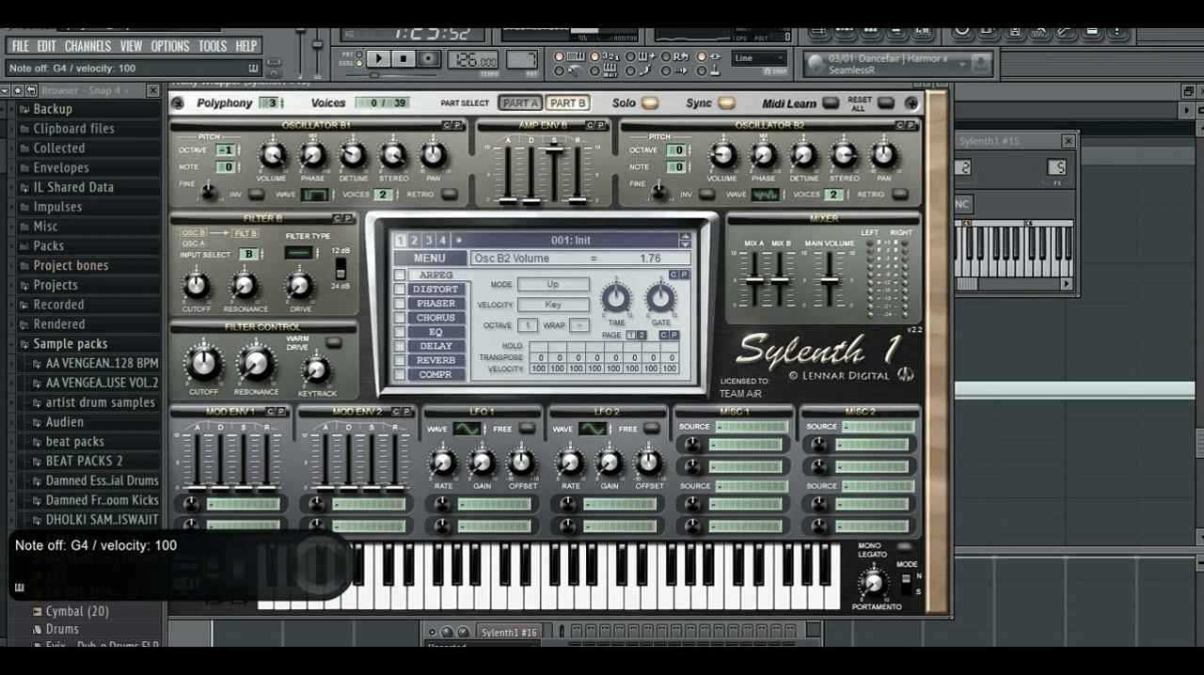
{"action": "key", "text": "v"}
{"action": "key", "text": "n"}
{"action": "key", "text": "b"}
{"action": "key", "text": "c"}
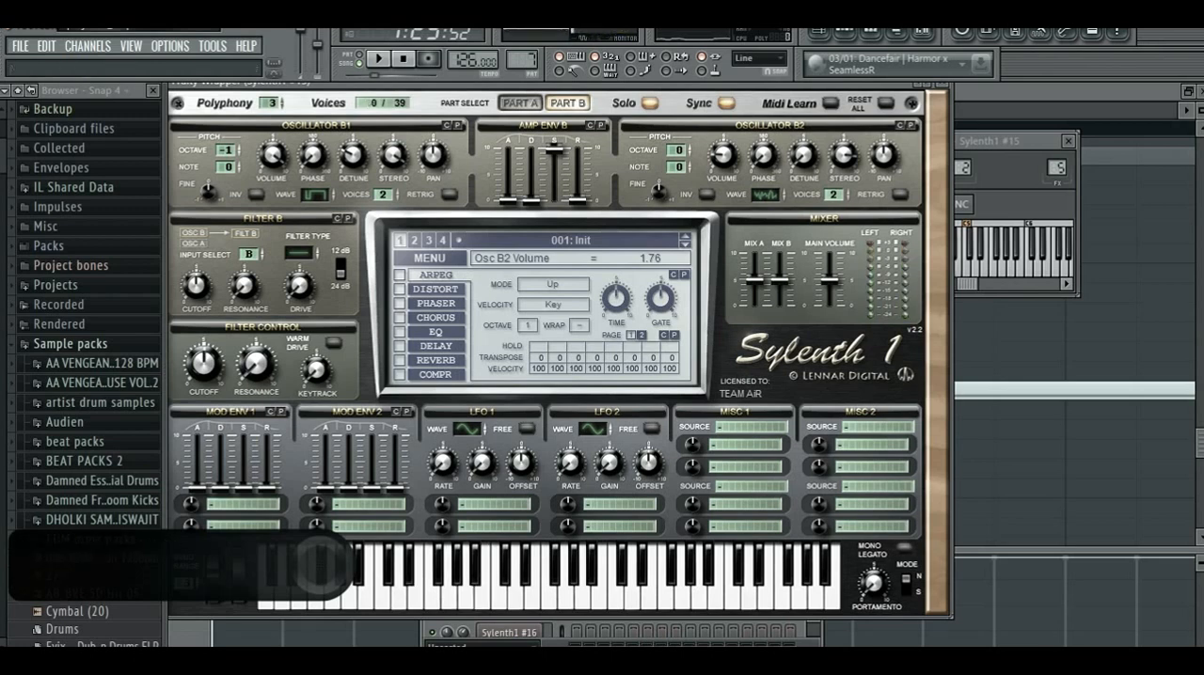
{"action": "key", "text": "r"}
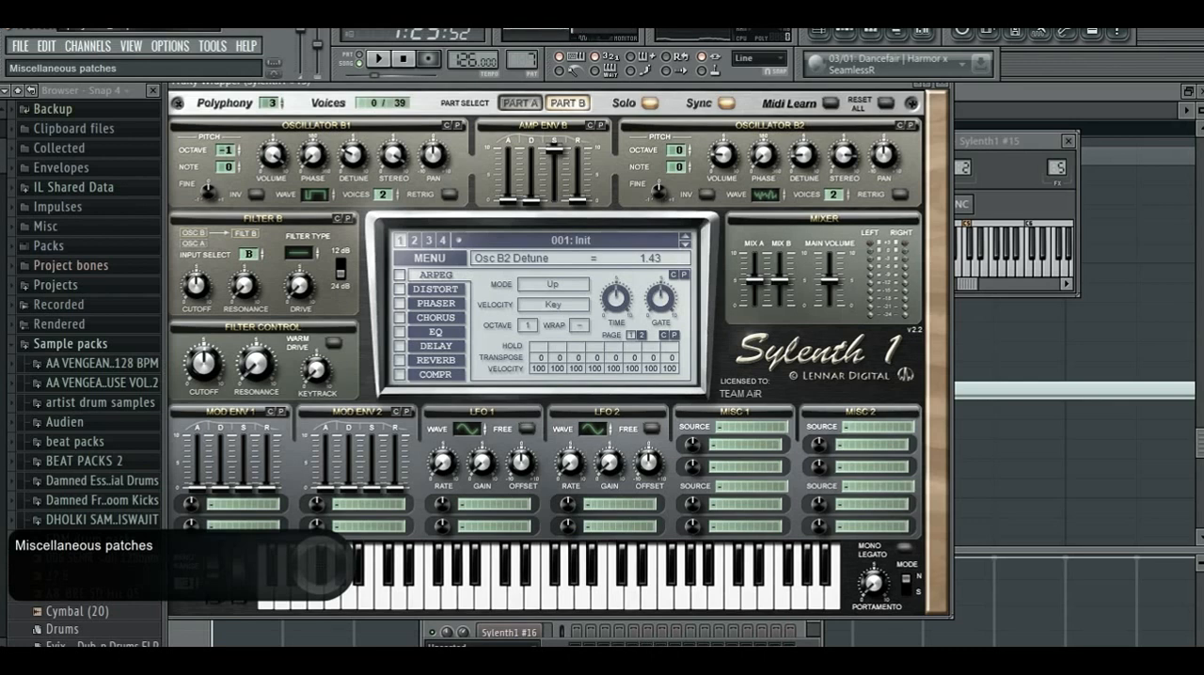
- Return to Part A, turn solo off, and play notes to hear both parts together
{"action": "left_click", "coordinate": [520, 103]}
{"action": "left_click", "coordinate": [650, 103]}
{"action": "key", "text": "x"}
{"action": "key", "text": "b"}
{"action": "key", "text": "n"}
{"action": "key", "text": "c"}
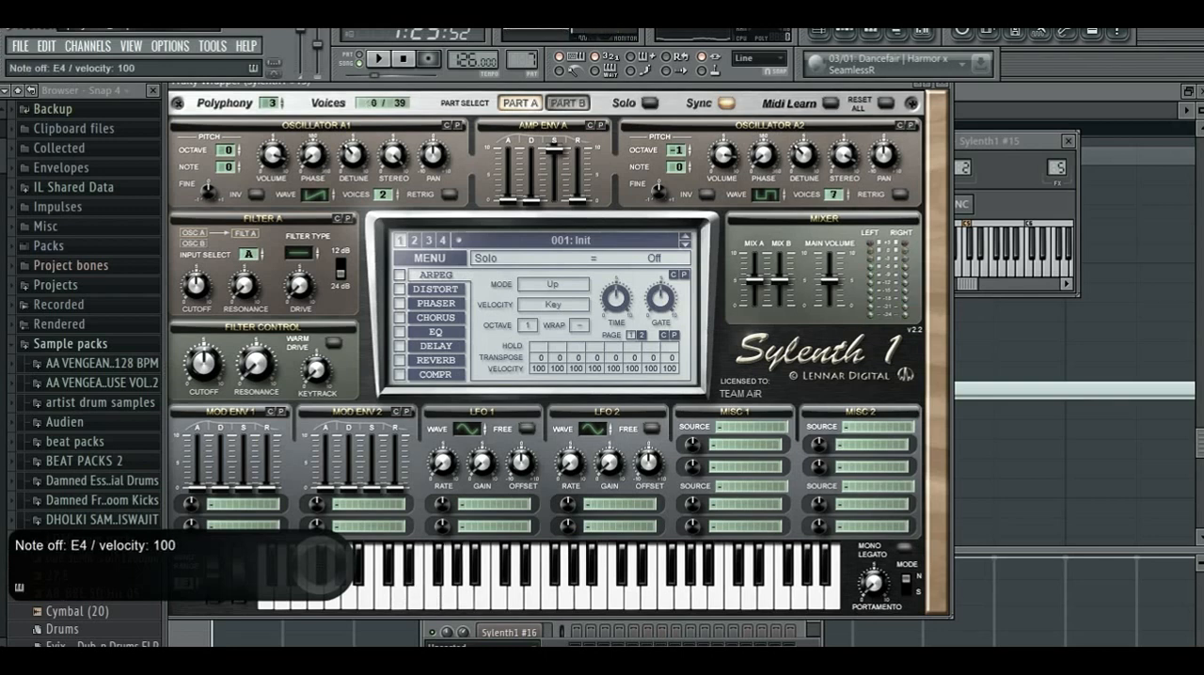
- Raise amp envelope A's decay to about the middle, set its release to 1.42, and play test notes
{"action": "left_click_drag", "start_coordinate": [532, 199], "coordinate": [532, 173]}
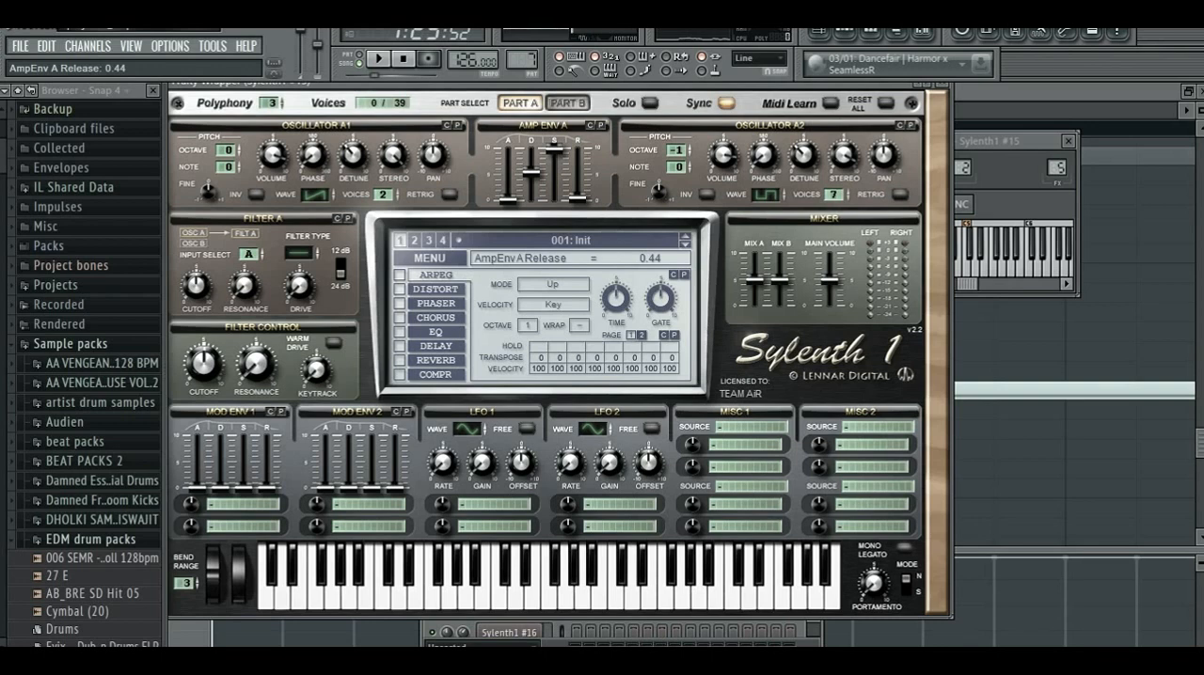
{"action": "left_click_drag", "start_coordinate": [578, 197], "coordinate": [578, 191]}
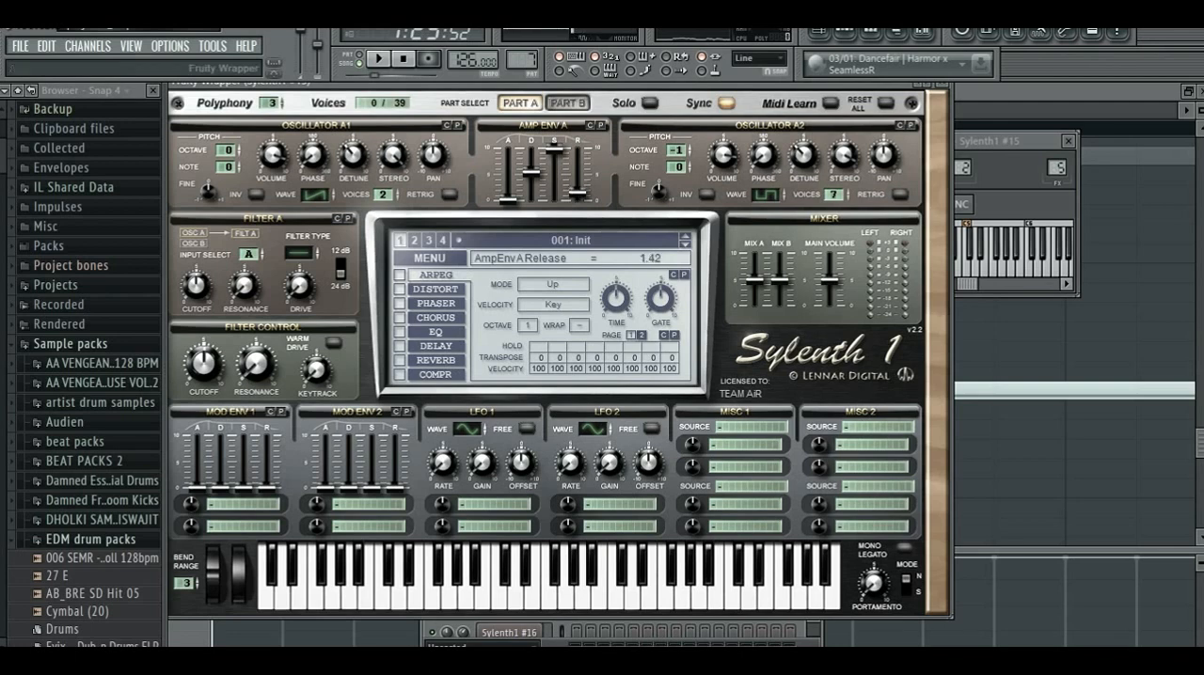
{"action": "key", "text": "x"}
{"action": "key", "text": "b"}
{"action": "key", "text": "n"}
{"action": "key", "text": "m"}
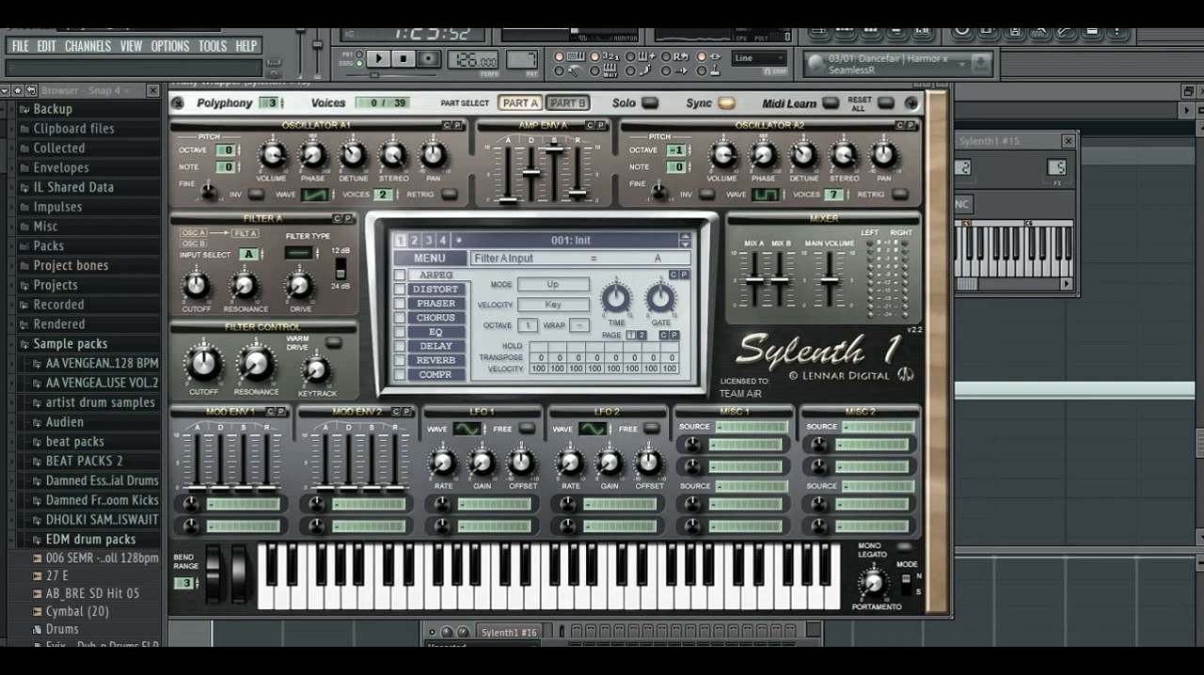
- Set filter A's type to Highpass and solo Part A
{"action": "left_click", "coordinate": [567, 103]}
{"action": "left_click", "coordinate": [520, 103]}
{"action": "left_click", "coordinate": [298, 252]}
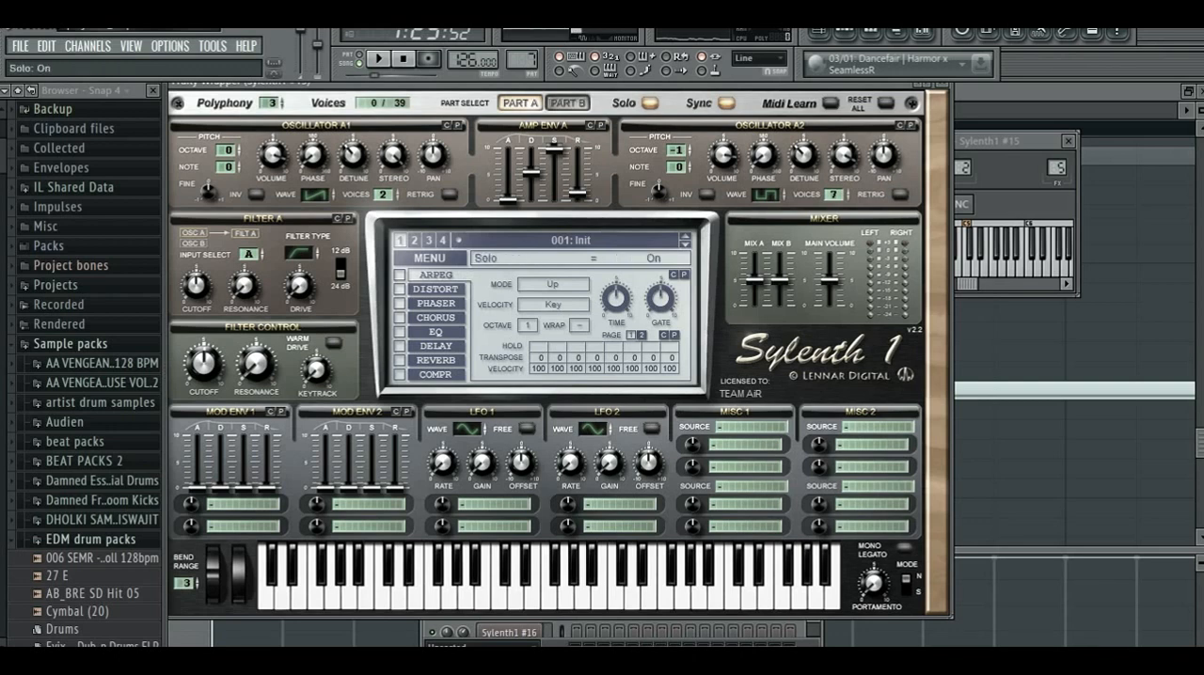
- Lower filter A's cutoff to 2.24 Hz while auditioning, stop the hanging notes, and play a few test notes
{"action": "key", "text": "z"}
{"action": "left_click_drag", "start_coordinate": [196, 285], "coordinate": [195, 297]}
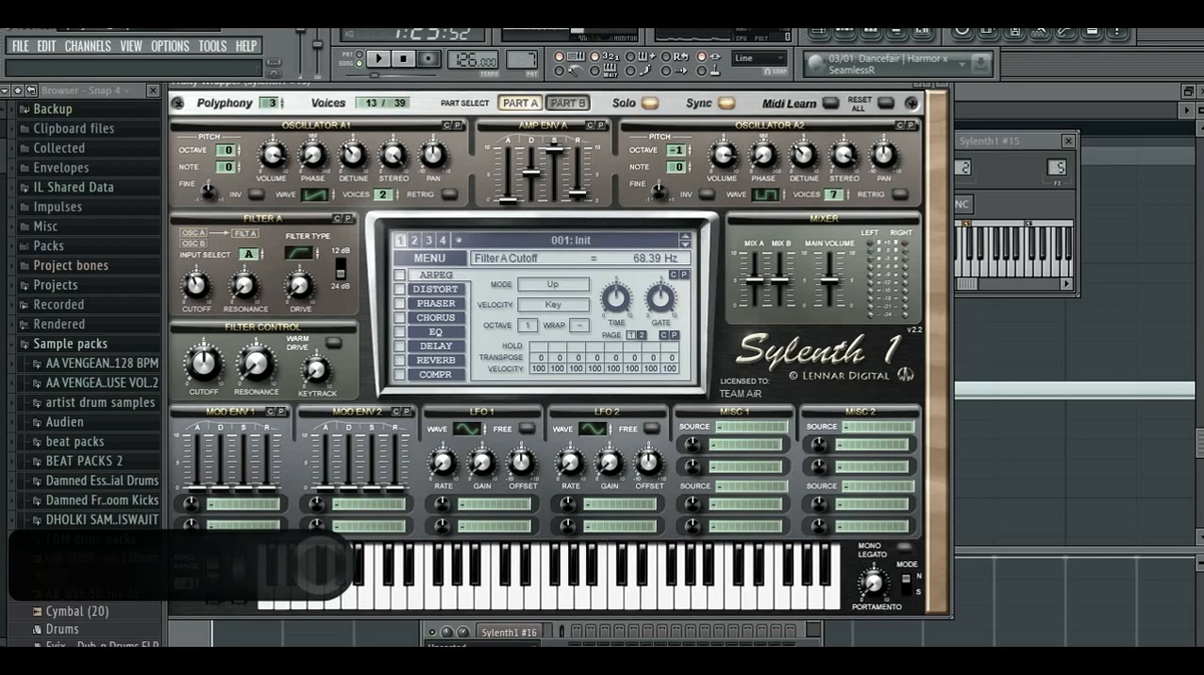
{"action": "left_click_drag", "start_coordinate": [196, 285], "coordinate": [197, 303]}
{"action": "key", "text": "v"}
{"action": "left_click_drag", "start_coordinate": [196, 285], "coordinate": [197, 310]}
{"action": "left_click", "coordinate": [403, 59]}
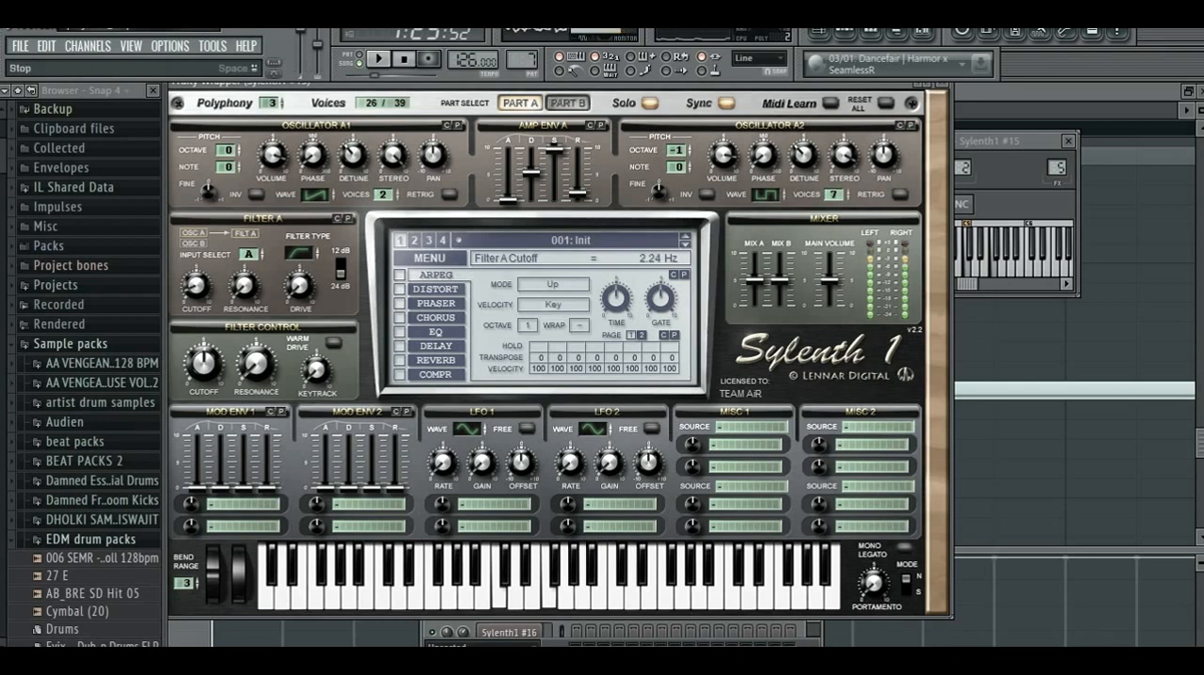
{"action": "key", "text": "x"}
{"action": "key", "text": "b"}
{"action": "key", "text": "n"}
{"action": "key", "text": "m"}
- Set filter A's drive to 1.81 and test the sound with notes
{"action": "left_click", "coordinate": [567, 102]}
{"action": "left_click", "coordinate": [520, 102]}
{"action": "left_click_drag", "start_coordinate": [300, 285], "coordinate": [299, 273]}
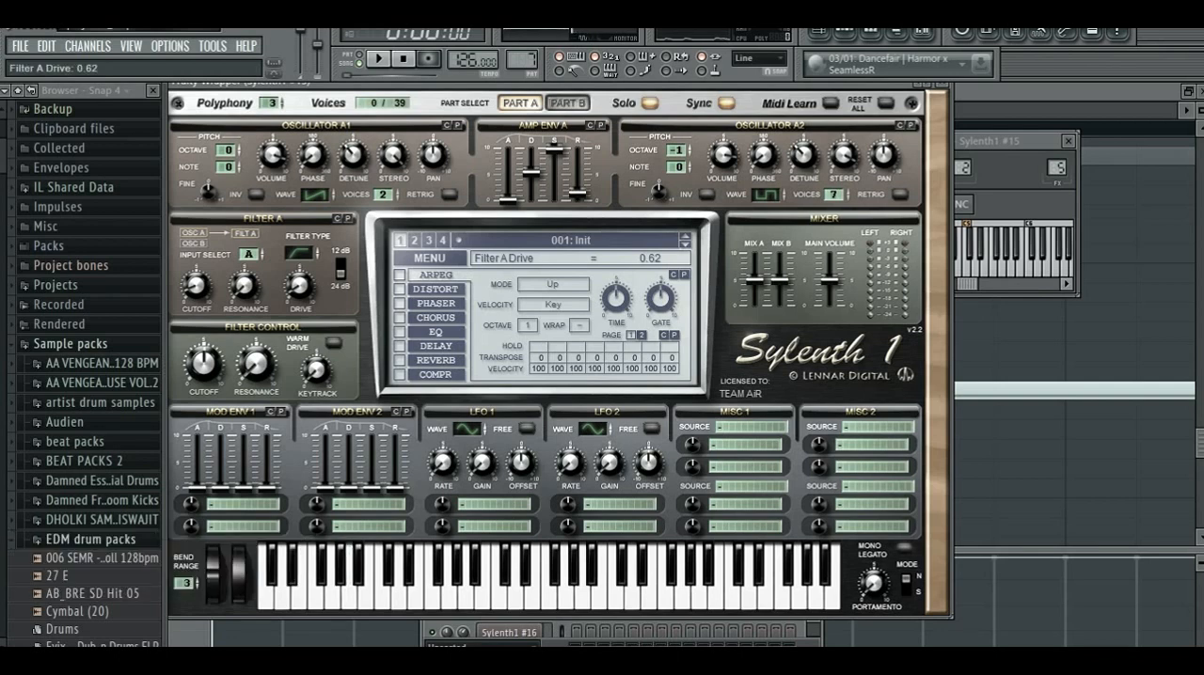
{"action": "mouse_move", "coordinate": [299, 284]}
{"action": "left_mouse_down"}
{"action": "mouse_move", "coordinate": [300, 197]}
{"action": "mouse_move", "coordinate": [299, 274]}
{"action": "left_mouse_up"}
{"action": "key", "text": "c"}
{"action": "key", "text": "m"}
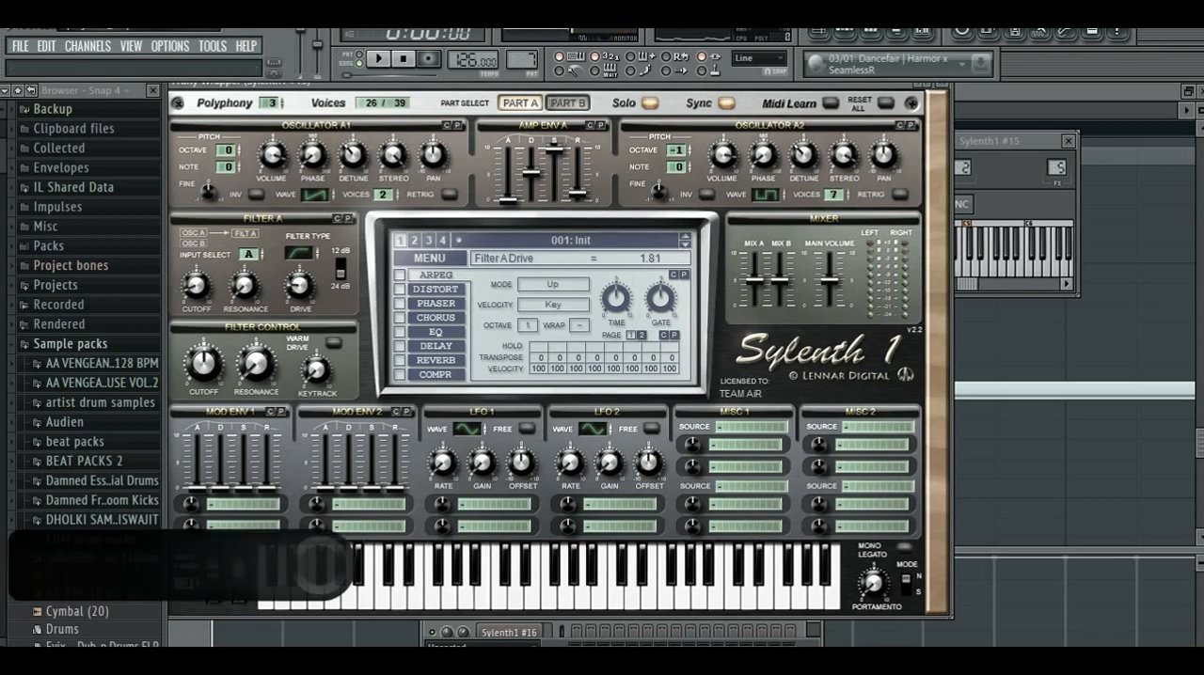
- Switch to Part B and set filter B's type to Highpass, leaving solo on
{"action": "left_click", "coordinate": [568, 102]}
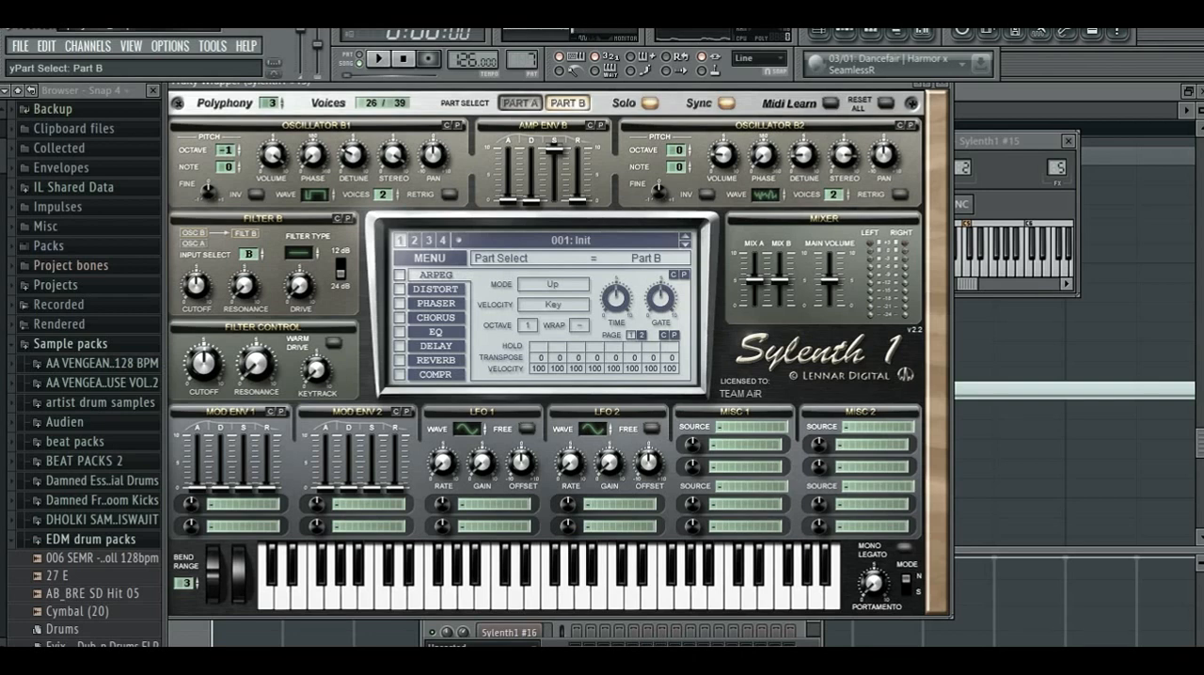
{"action": "left_click_drag", "start_coordinate": [299, 253], "coordinate": [300, 225]}
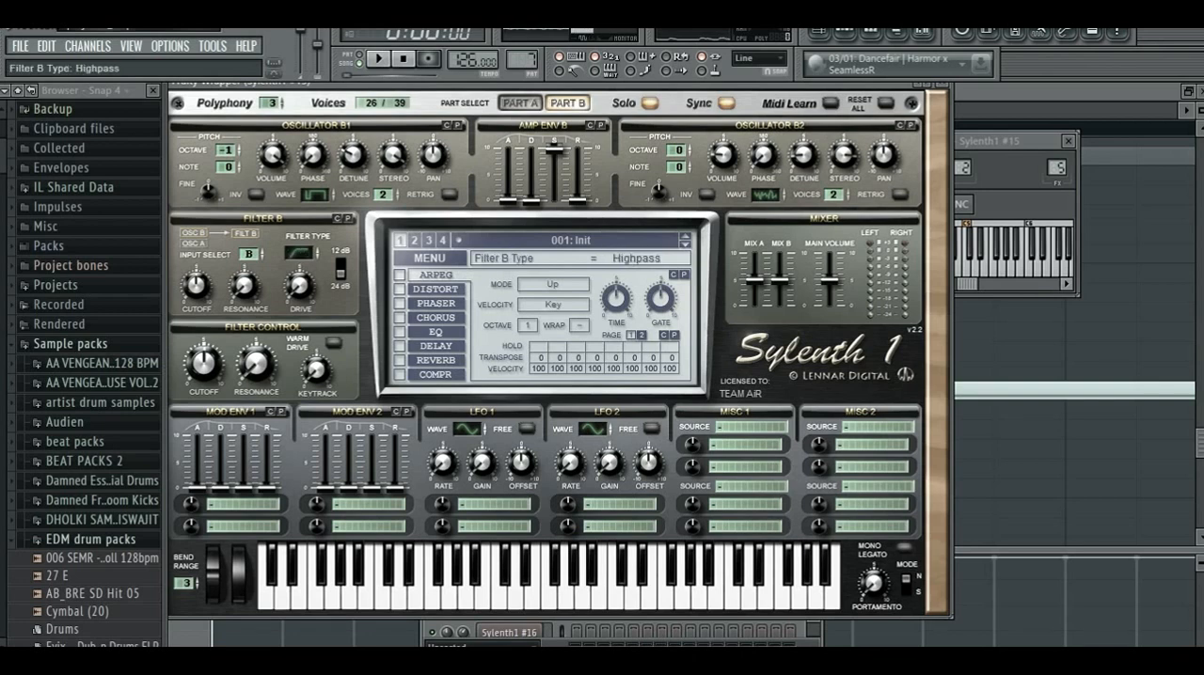
{"action": "left_click", "coordinate": [650, 103]}
{"action": "left_click", "coordinate": [650, 103]}
- Set filter B's cutoff to 4.36 Hz while a note sounds and stop the hanging note
{"action": "key", "text": "c"}
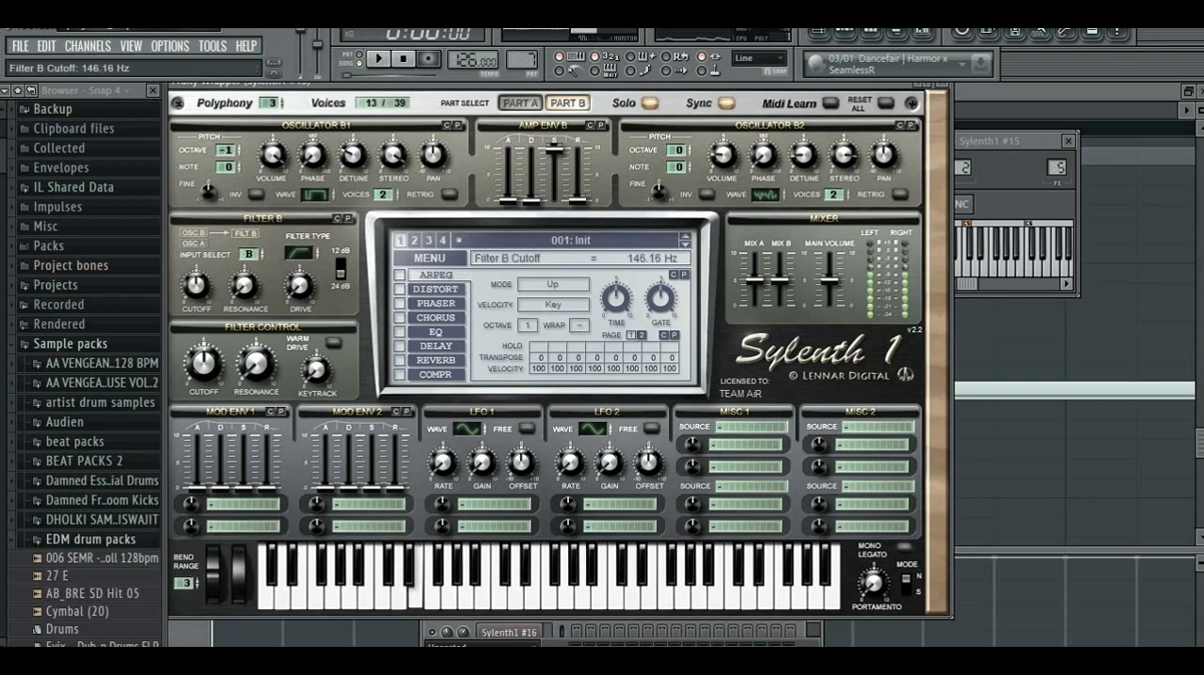
{"action": "left_click_drag", "start_coordinate": [189, 291], "coordinate": [190, 287]}
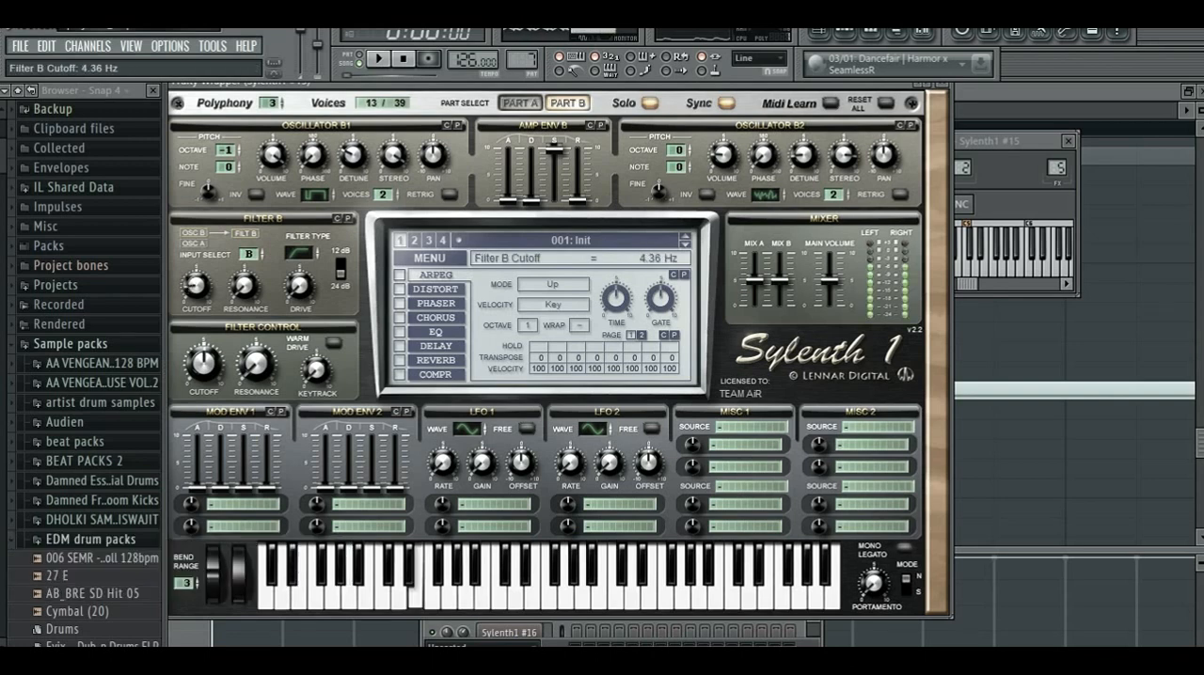
{"action": "left_click", "coordinate": [404, 60]}
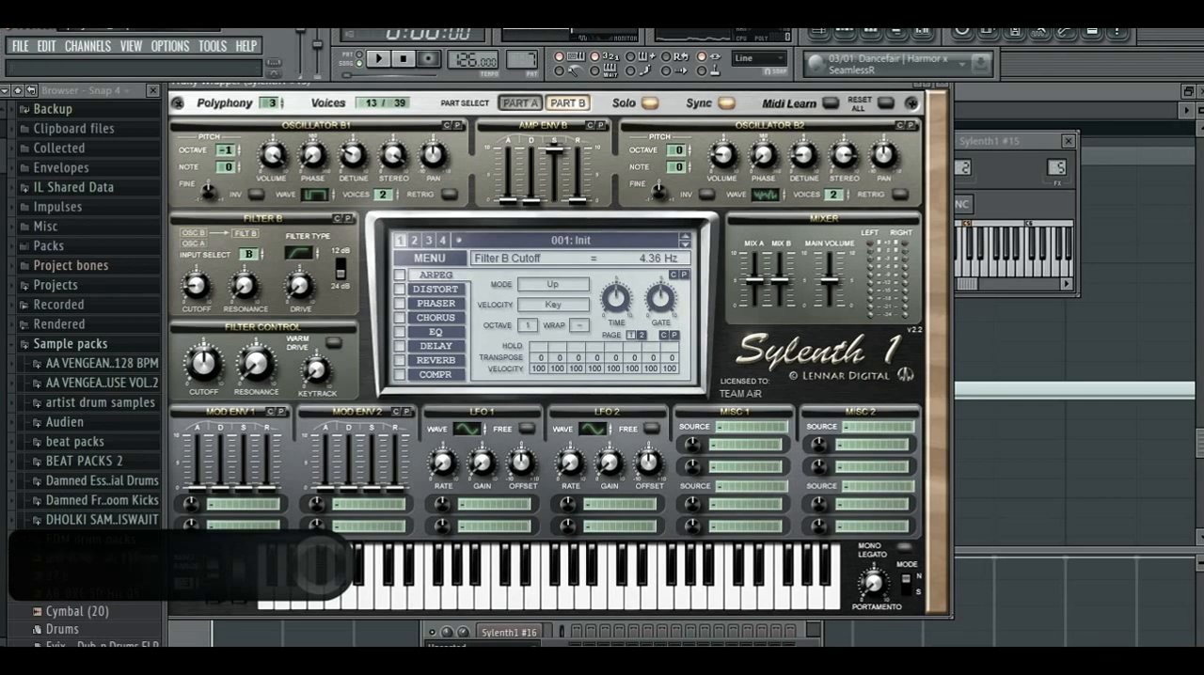
- Raise filter B's cutoff to 6.37 Hz and the Mix B level to 6.21, testing the sound with notes
{"action": "left_click_drag", "start_coordinate": [196, 286], "coordinate": [196, 280]}
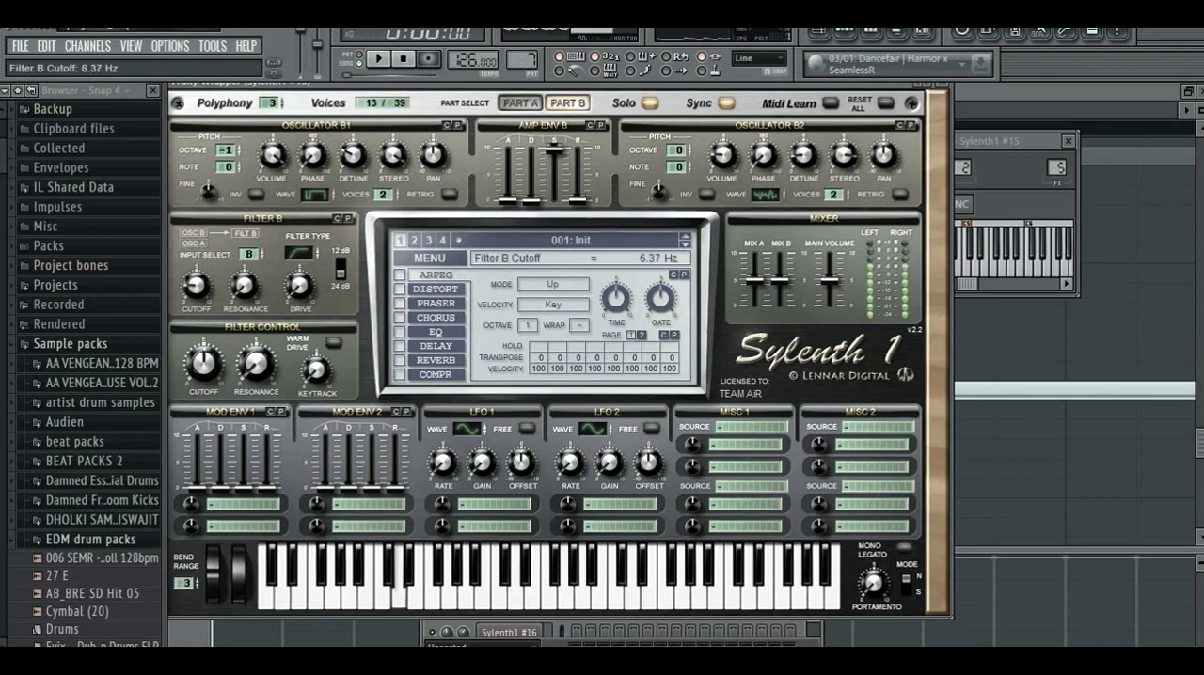
{"action": "key", "text": "space"}
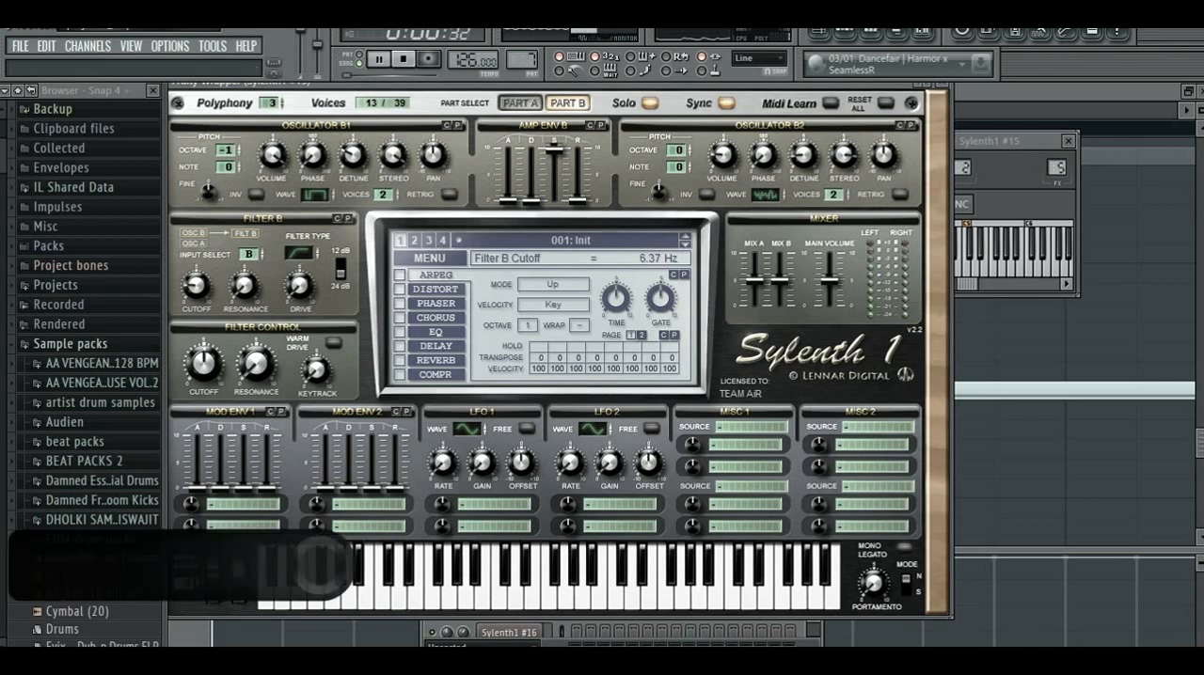
{"action": "left_click_drag", "start_coordinate": [780, 280], "coordinate": [780, 273]}
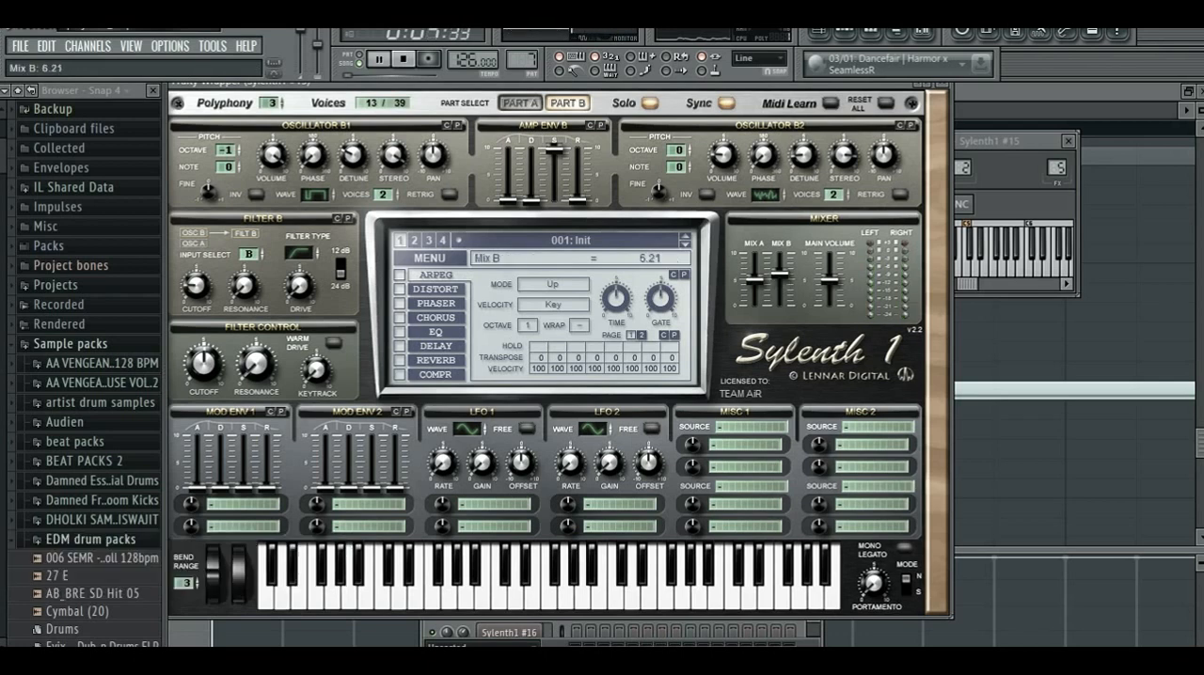
{"action": "key", "text": "x"}
{"action": "key", "text": "b"}
{"action": "key", "text": "y"}
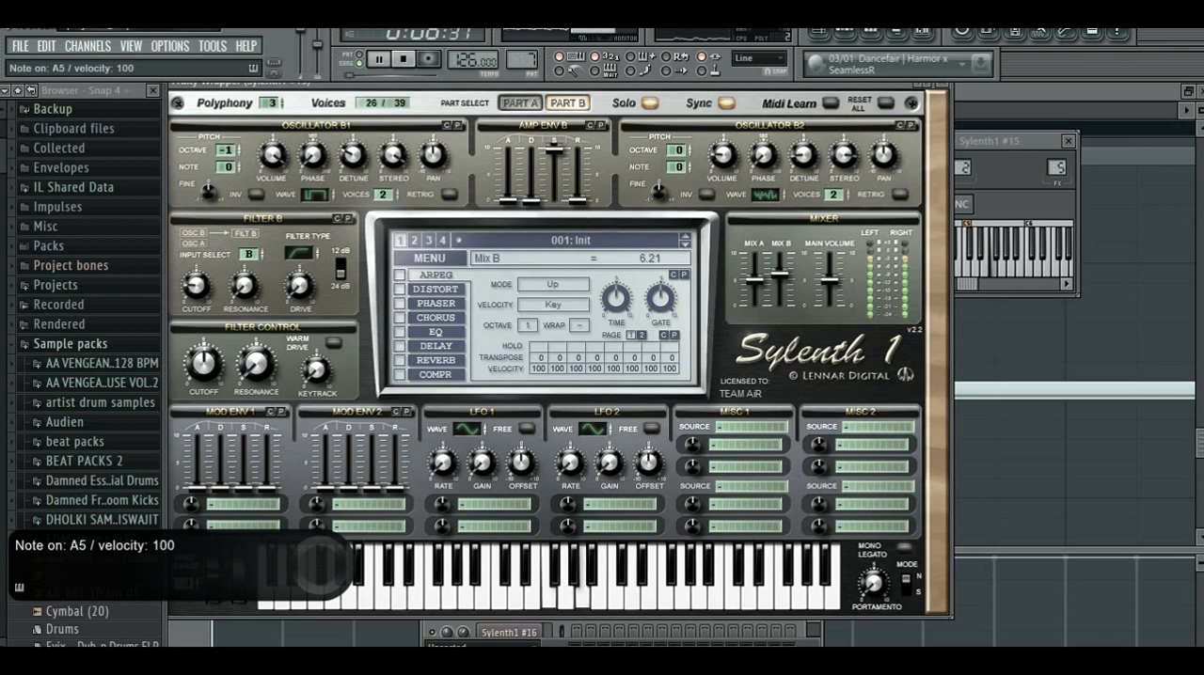
{"action": "key", "text": "w"}
- Switch to Part A, turn solo off, and play test notes to hear both parts together
{"action": "left_click", "coordinate": [520, 103]}
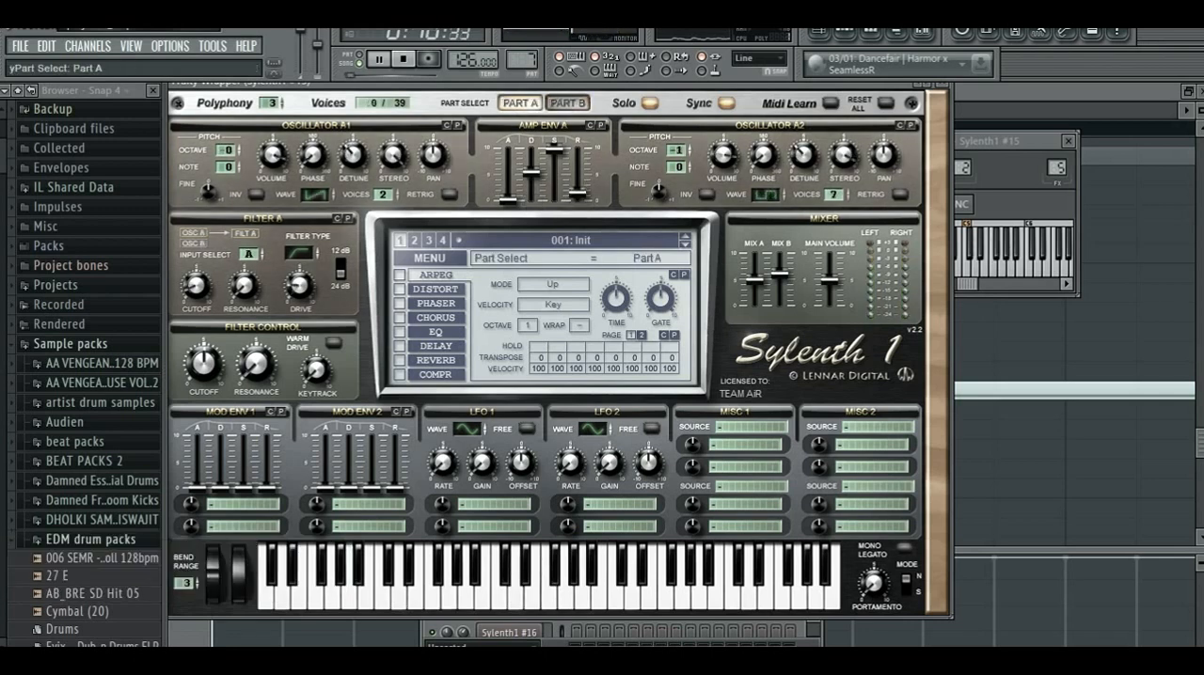
{"action": "left_click", "coordinate": [649, 103]}
{"action": "key", "text": "i"}
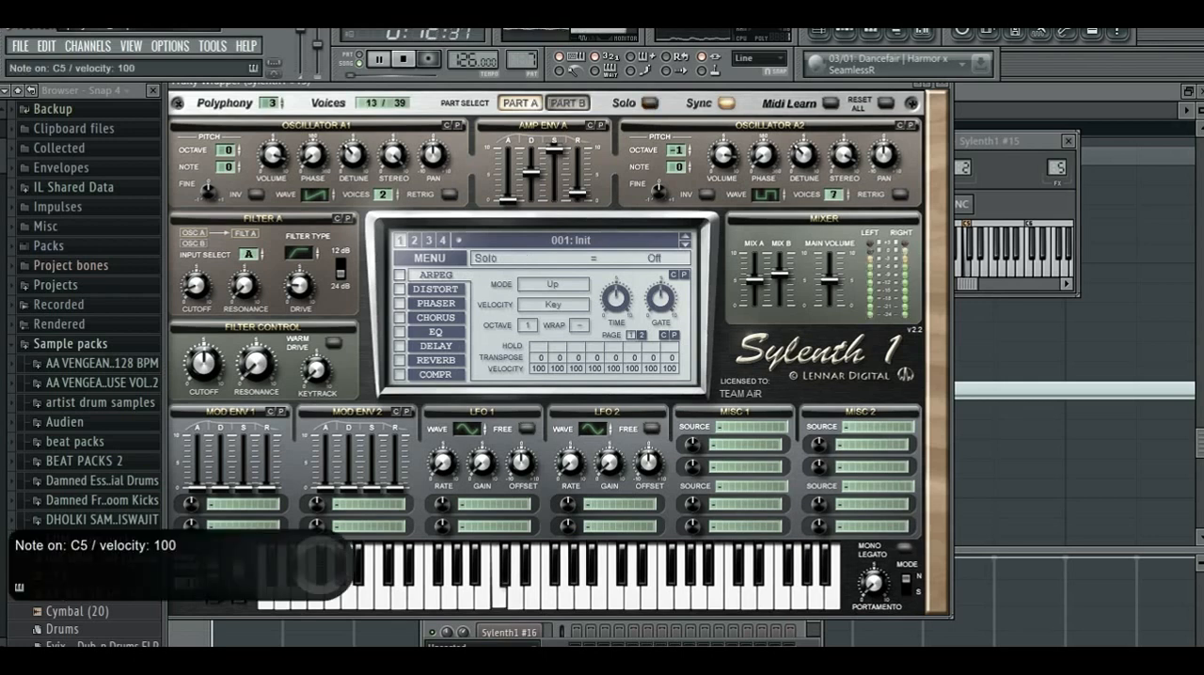
{"action": "key", "text": "z"}
{"action": "key", "text": "x"}
{"action": "key", "text": "b"}
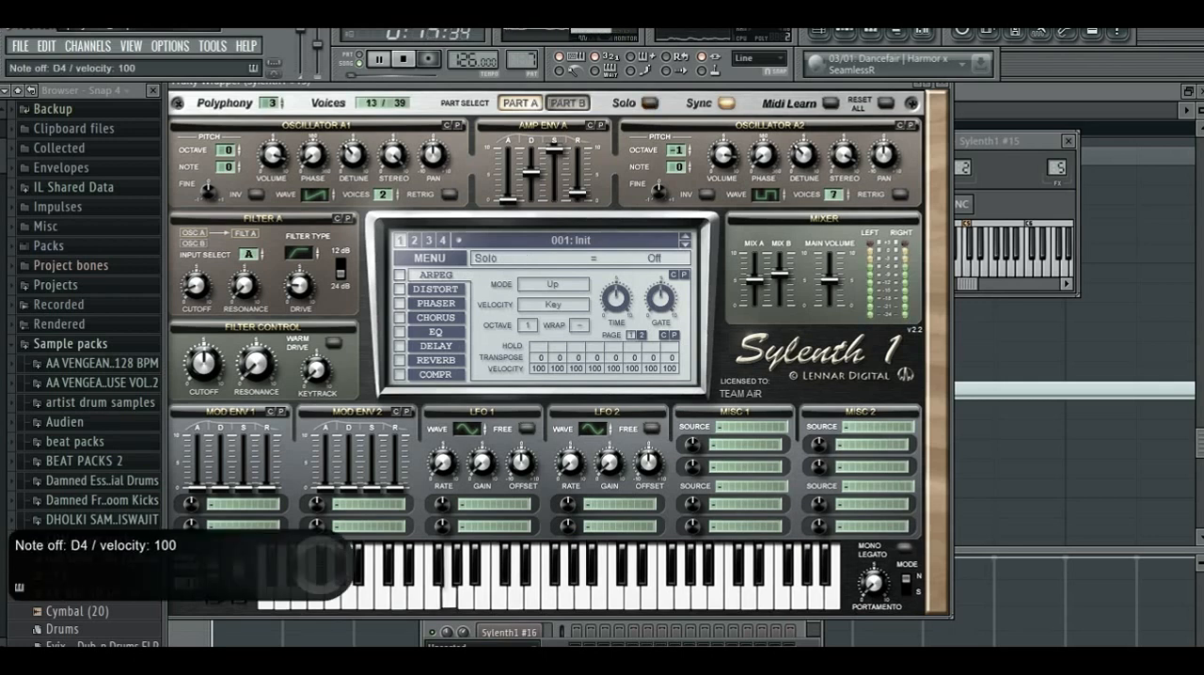
{"action": "key", "text": "n"}
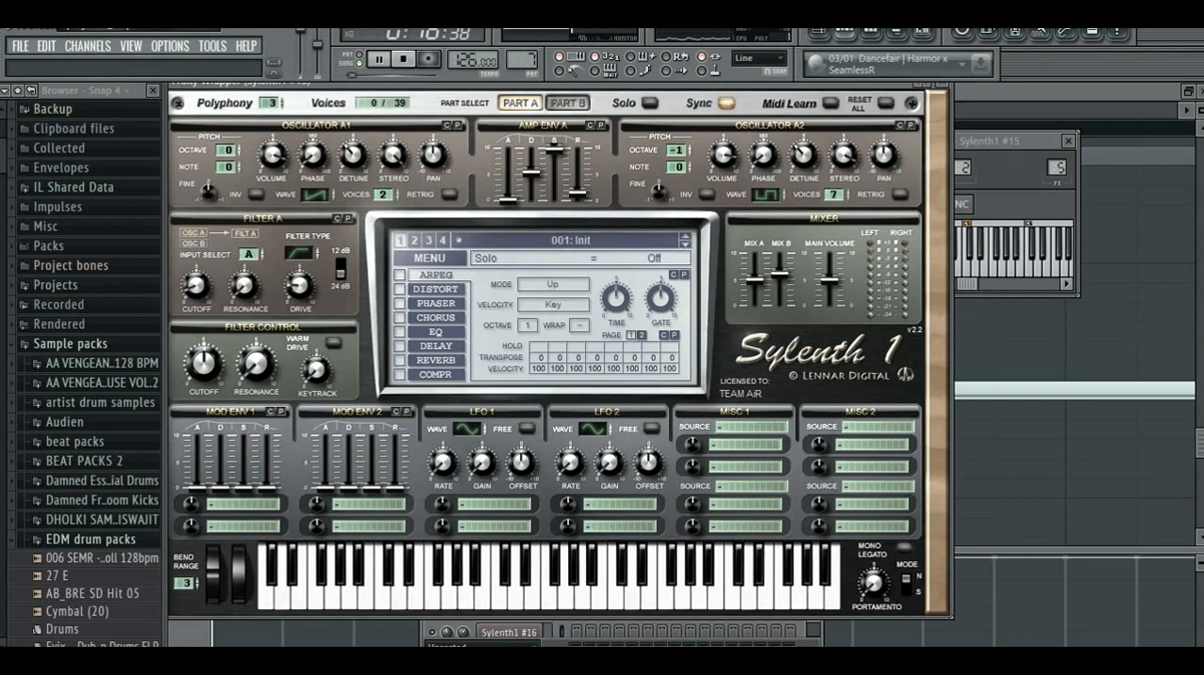
- Show the channel list, audition the Sylenth1 #15 channel with notes, and reopen its synth window
{"action": "key", "text": "F6"}
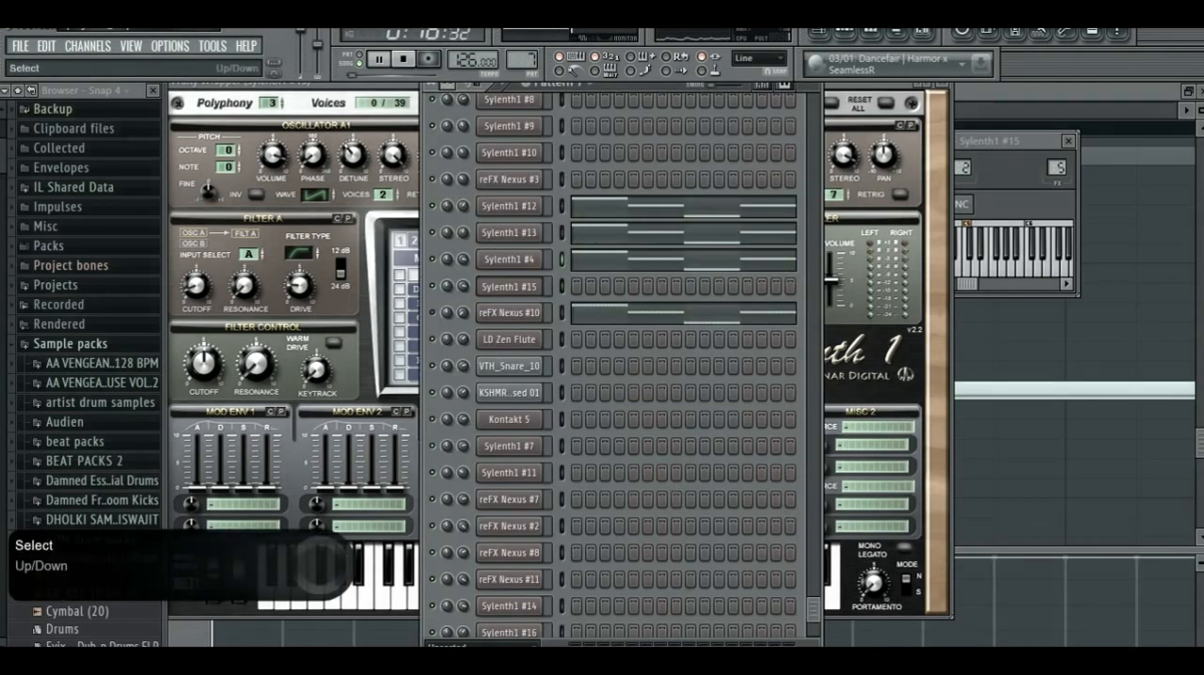
{"action": "key", "text": "r"}
{"action": "key", "text": "r"}
{"action": "key", "text": "v"}
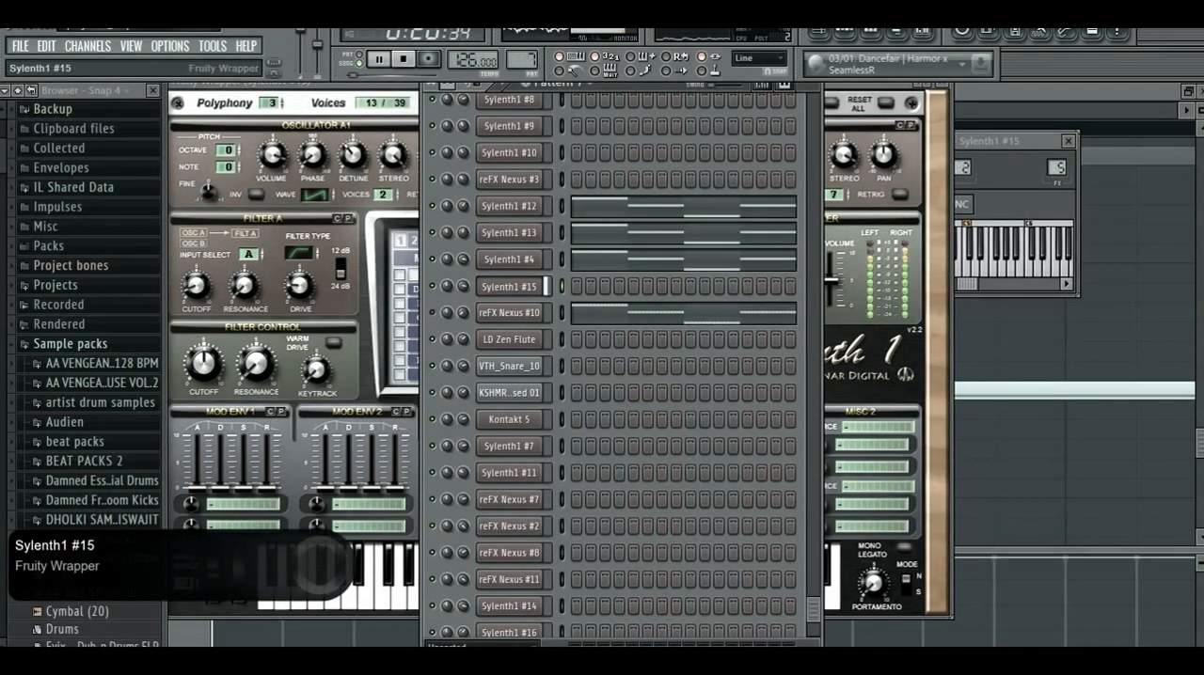
{"action": "left_click", "coordinate": [509, 286]}
{"action": "key", "text": "v"}
{"action": "key", "text": "v"}
{"action": "left_click", "coordinate": [508, 286]}
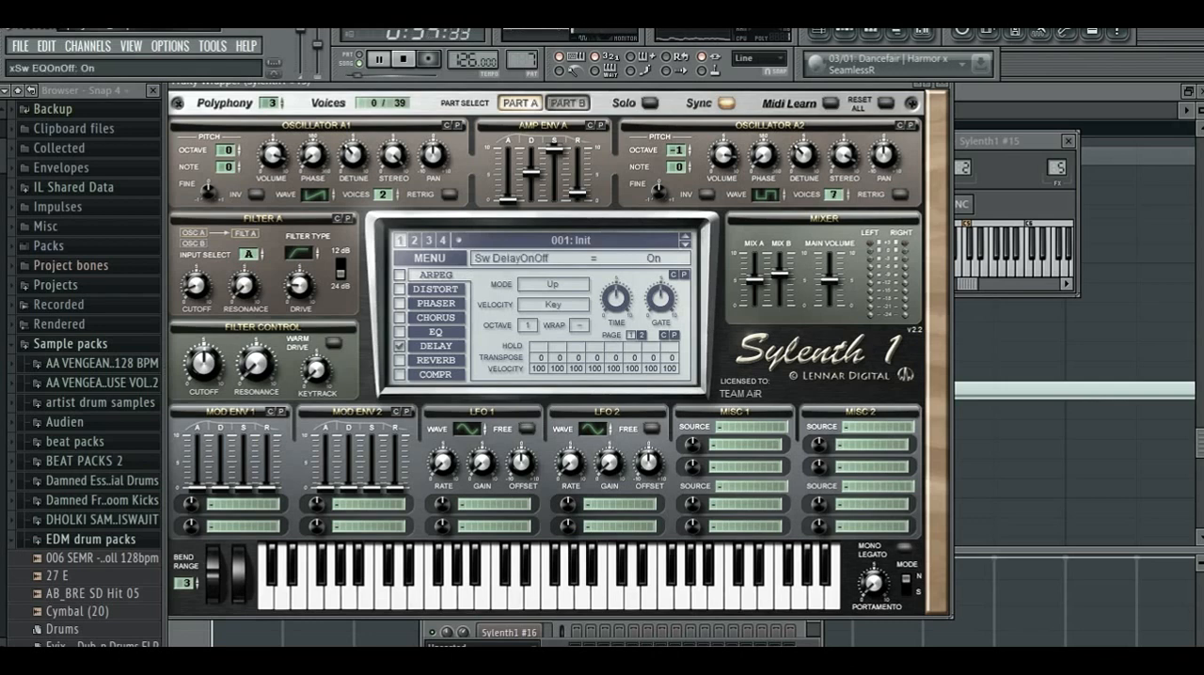
- Enable the EQ effect with delay off, and set the EQ treble to 9.00 dB
{"action": "left_click", "coordinate": [400, 332]}
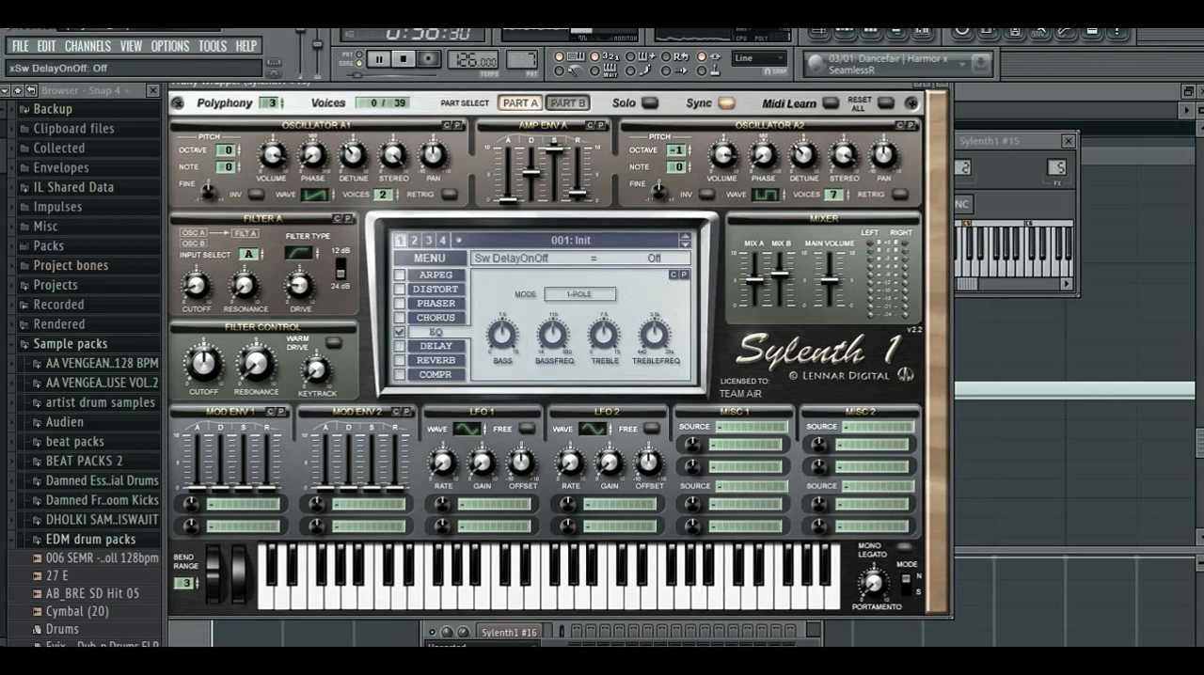
{"action": "left_click_drag", "start_coordinate": [604, 336], "coordinate": [604, 325]}
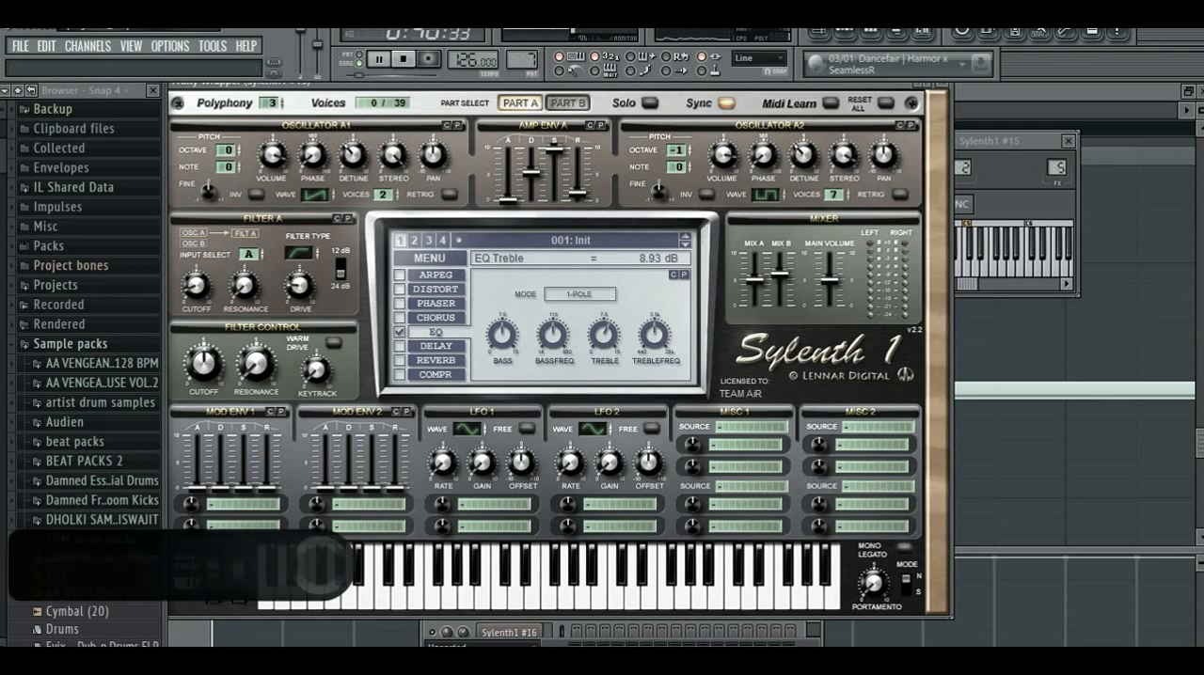
{"action": "left_click_drag", "start_coordinate": [604, 336], "coordinate": [604, 334]}
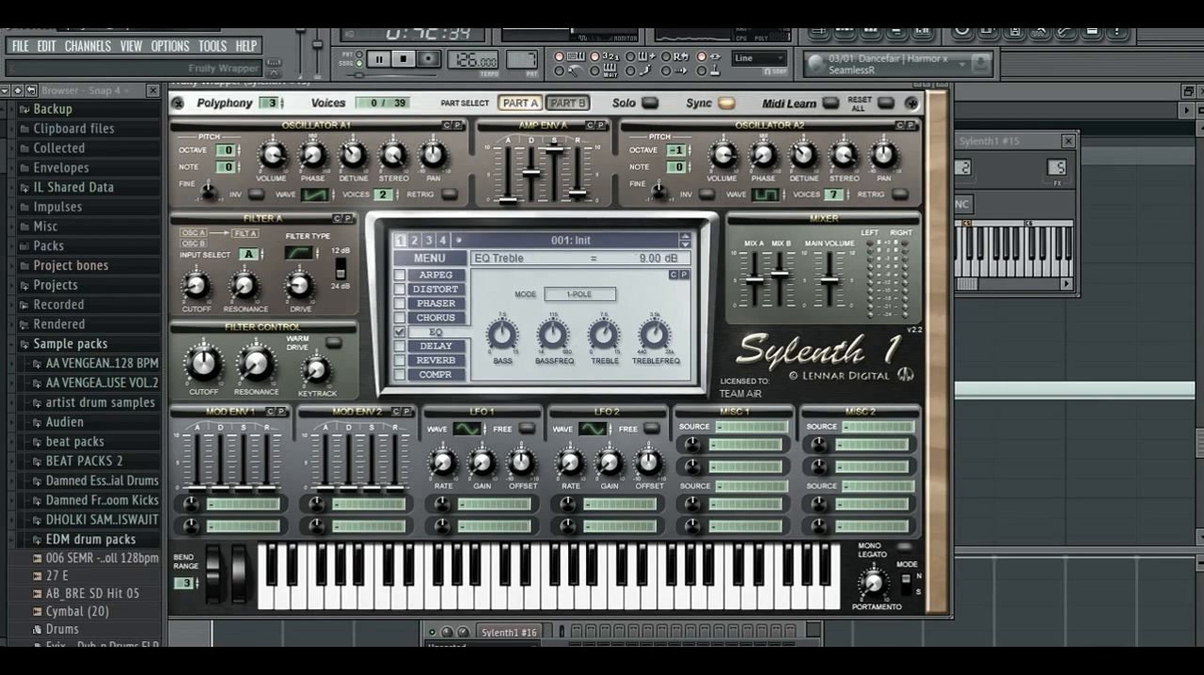
- Set the EQ bass to 7.50 dB and its bass frequency to 131.46 Hz, checking the sound with notes
{"action": "key", "text": "s"}
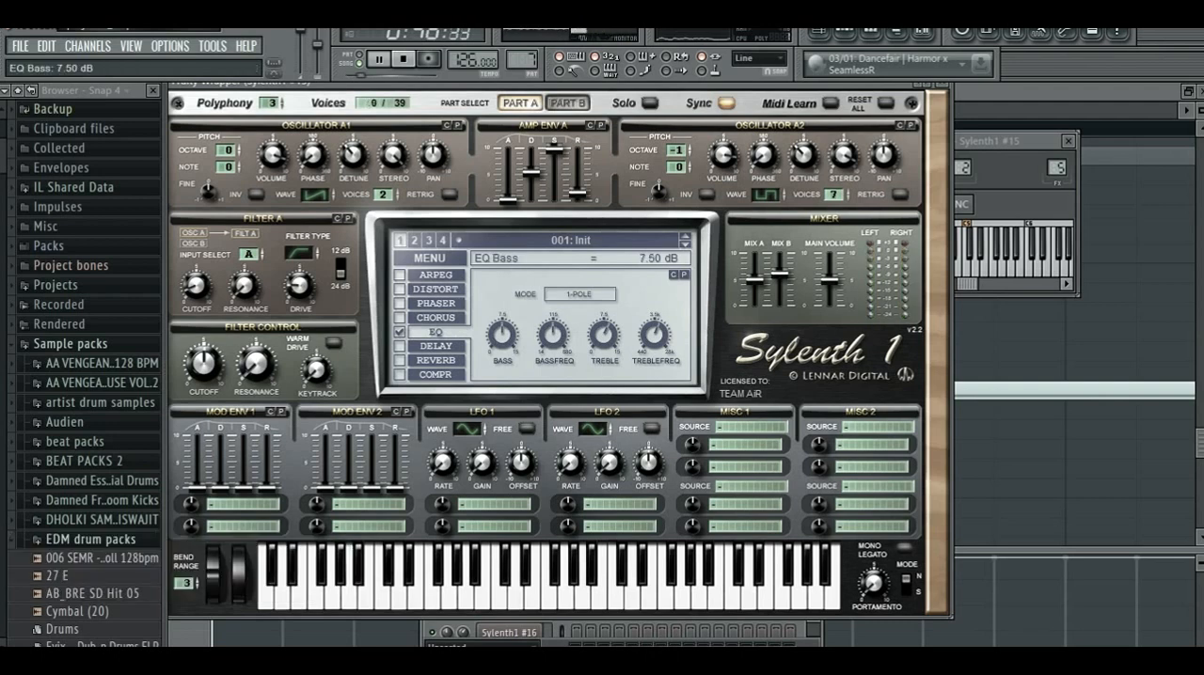
{"action": "left_click_drag", "start_coordinate": [553, 336], "coordinate": [553, 333]}
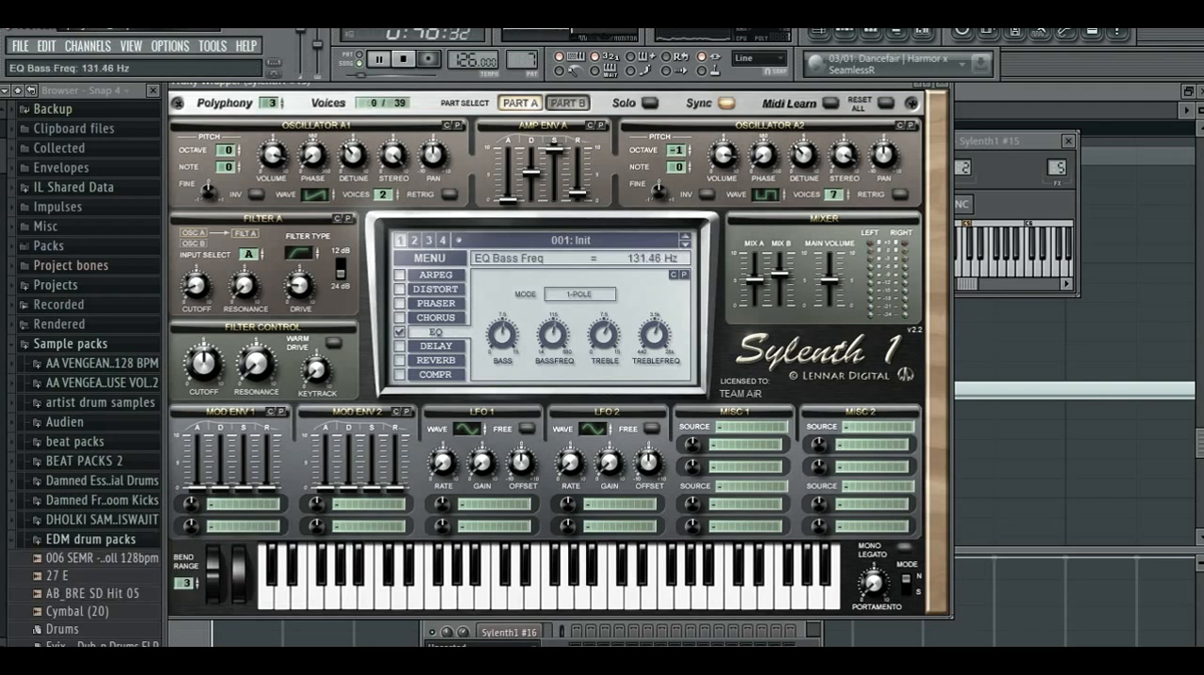
{"action": "key", "text": "g"}
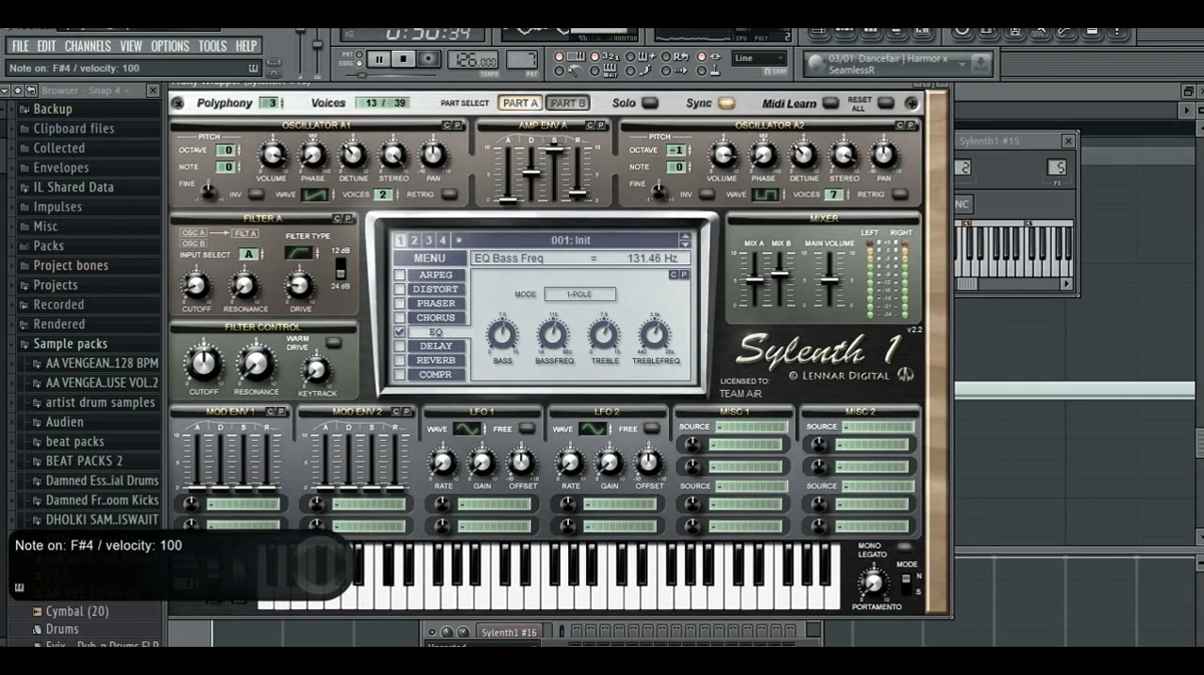
{"action": "key", "text": "c"}
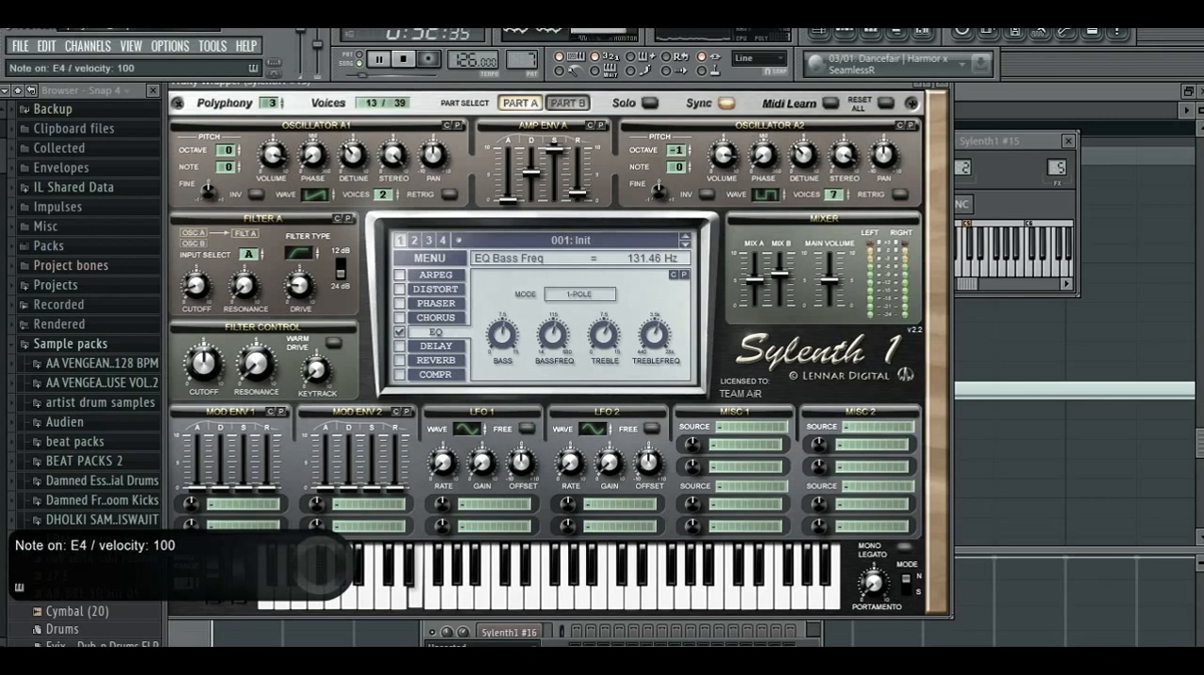
{"action": "key", "text": "z"}
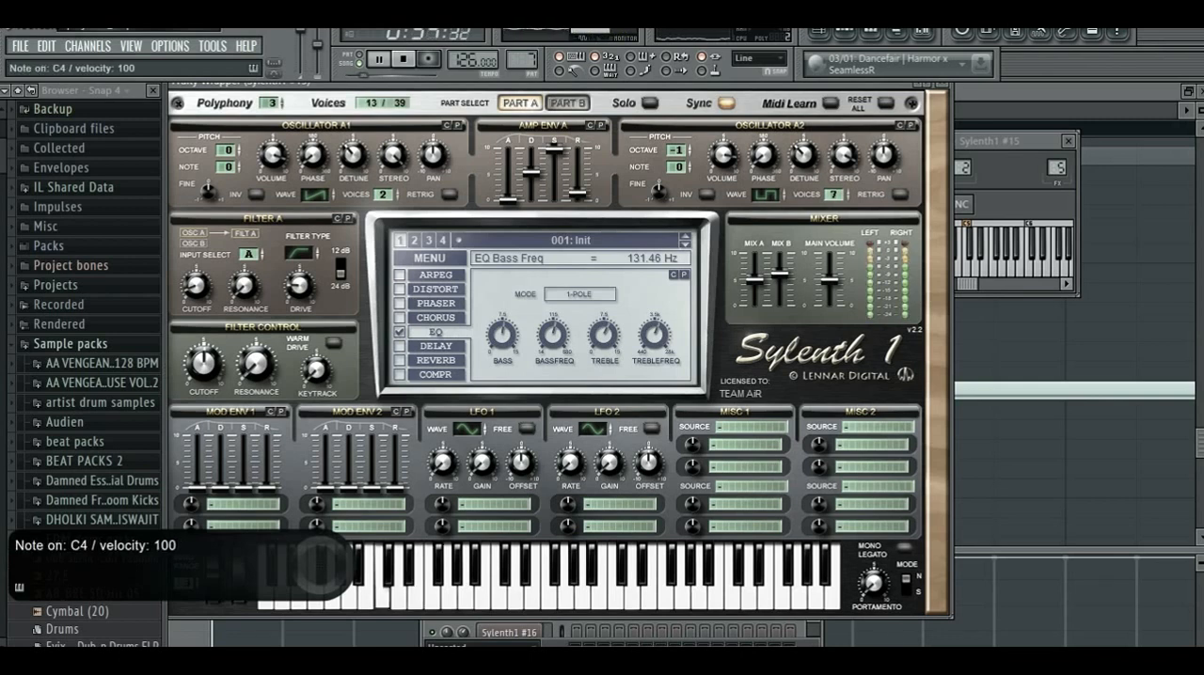
{"action": "key", "text": "v"}
{"action": "key", "text": "c"}
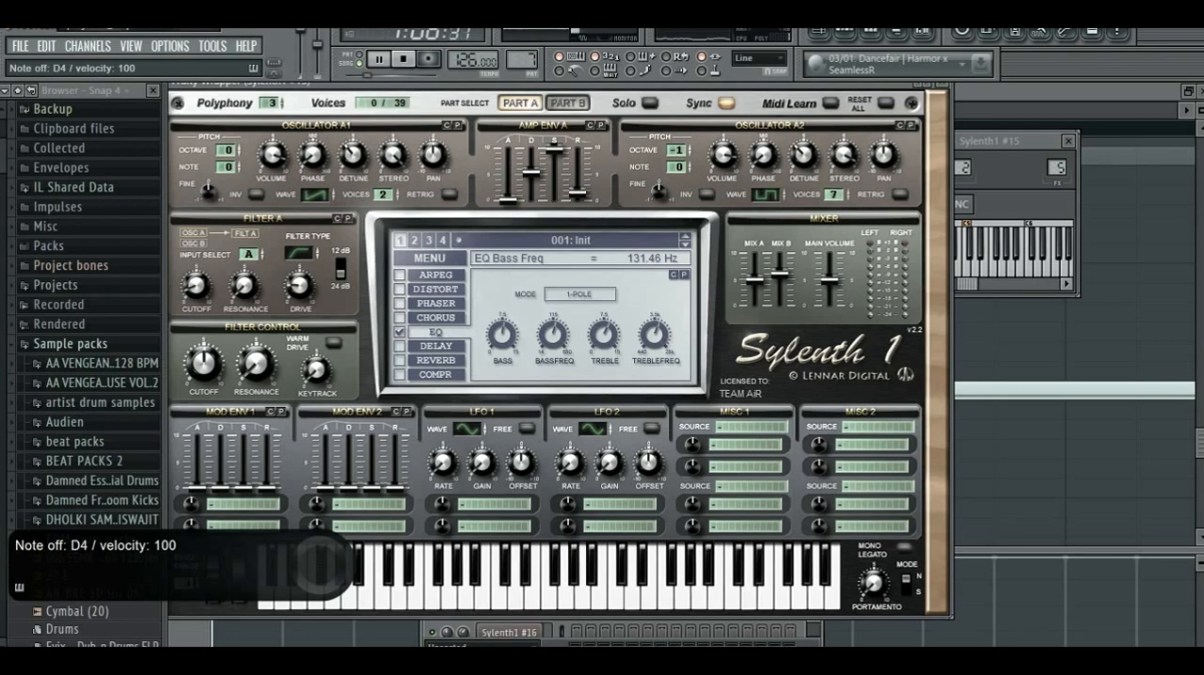
- Enable the distortion effect, set its type to FoldBack and its amount to 4.95, and test a note
{"action": "left_click", "coordinate": [399, 290]}
{"action": "left_click", "coordinate": [435, 290]}
{"action": "left_click", "coordinate": [580, 294]}
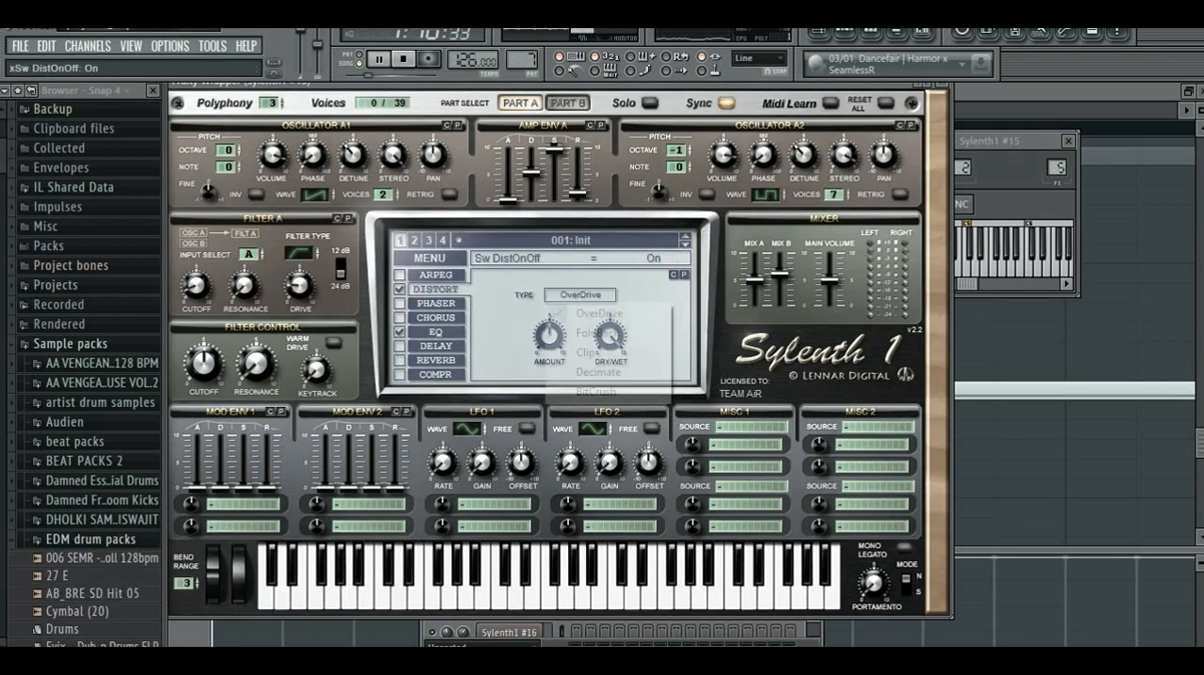
{"action": "left_click", "coordinate": [591, 335]}
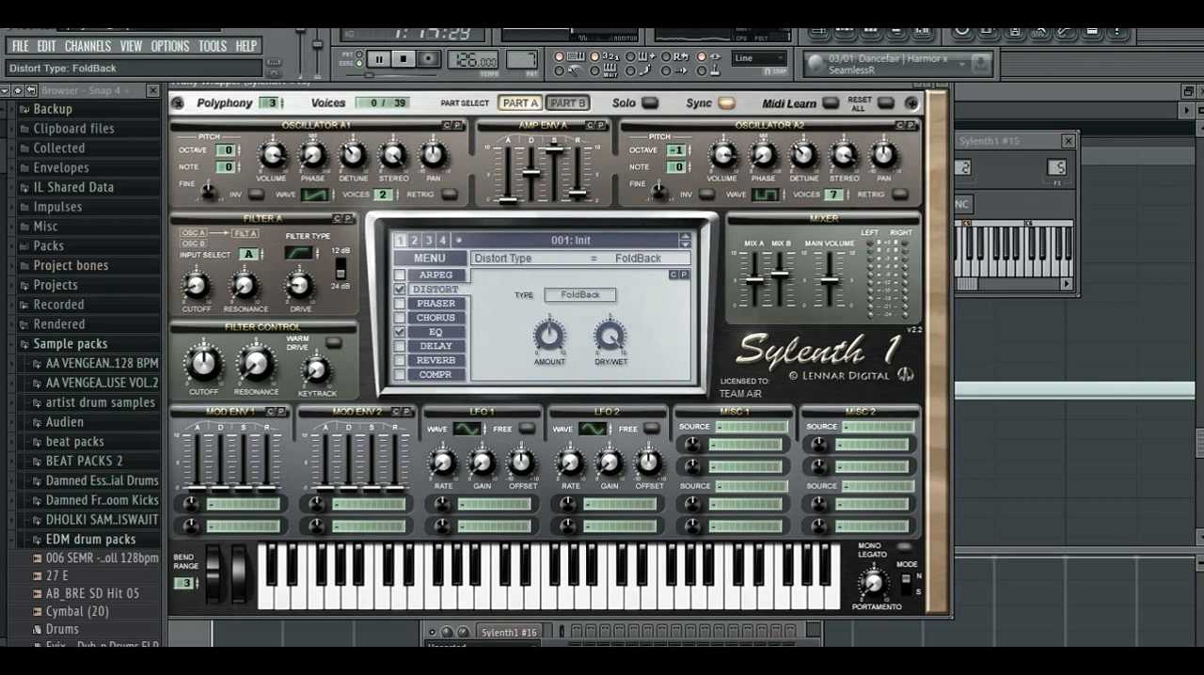
{"action": "left_click_drag", "start_coordinate": [550, 336], "coordinate": [549, 336]}
{"action": "key", "text": "space"}
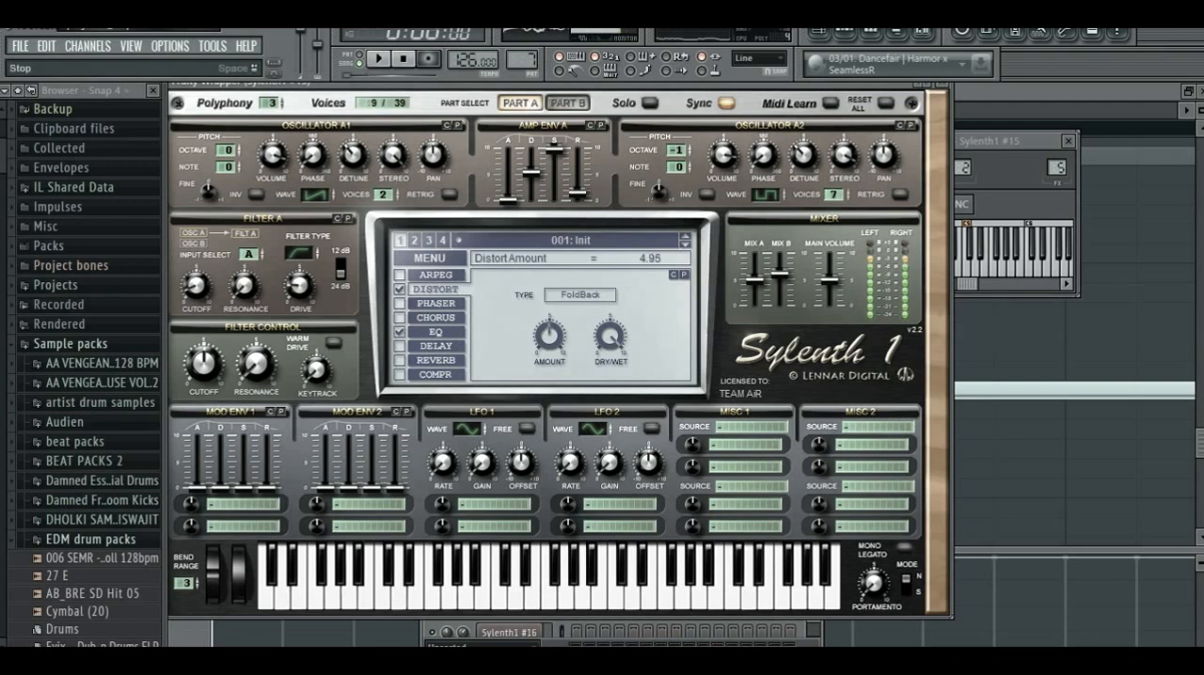
{"action": "key", "text": "x"}
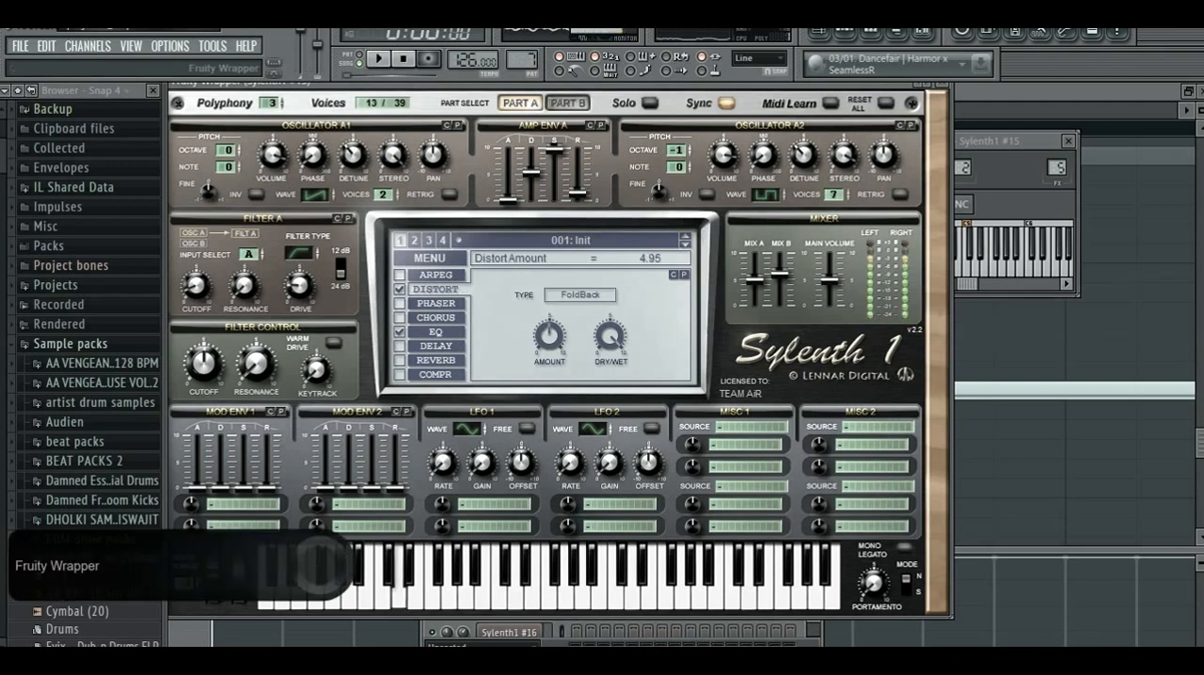
- Set the distortion amount to 7.24 and its dry/wet to 38.10 %, auditioning with notes
{"action": "left_click", "coordinate": [403, 59]}
{"action": "left_click_drag", "start_coordinate": [609, 336], "coordinate": [550, 308]}
{"action": "key", "text": "x"}
{"action": "key", "text": "b"}
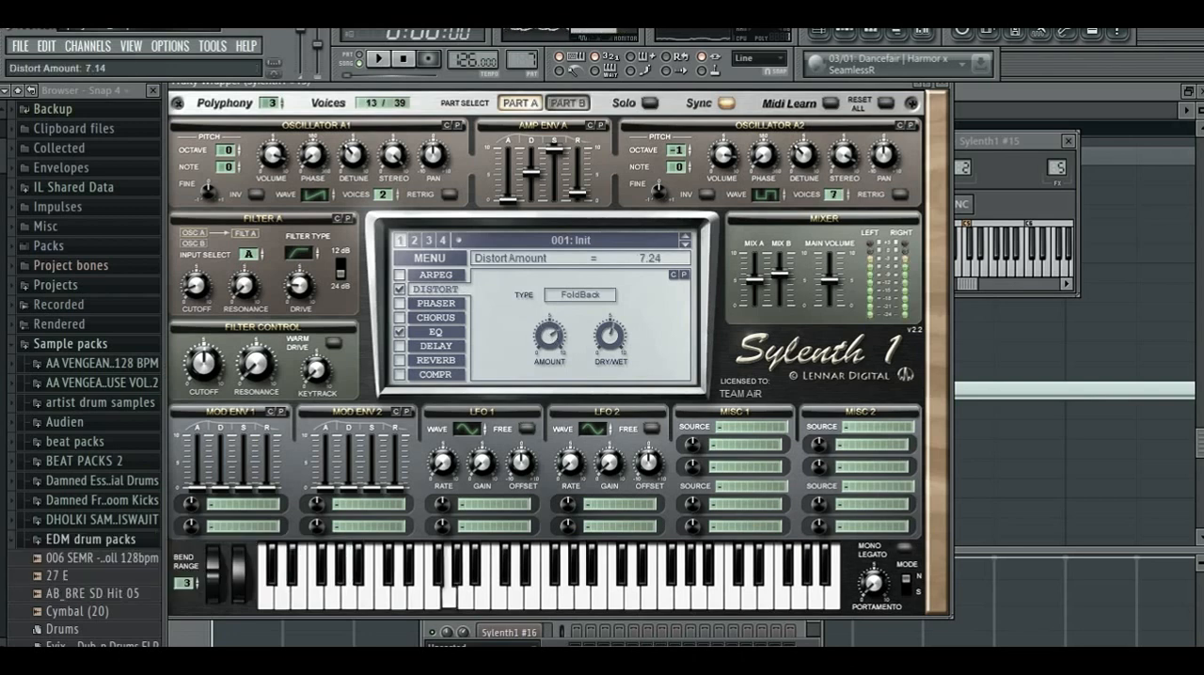
{"action": "left_click_drag", "start_coordinate": [609, 336], "coordinate": [610, 344]}
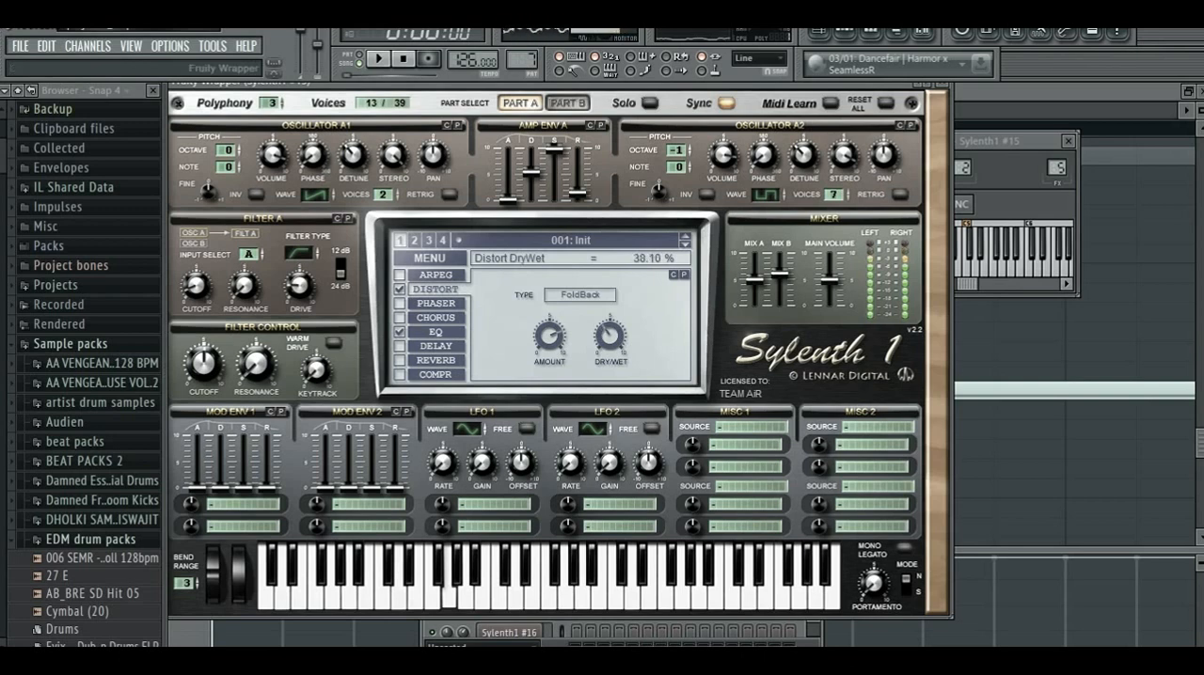
{"action": "key", "text": "x"}
{"action": "key", "text": "b"}
{"action": "key", "text": "n"}
{"action": "key", "text": "c"}
- Copy the Sylenth1 #4 channel's notes into the Sylenth1 #15 channel and briefly play the pattern
{"action": "left_click", "coordinate": [844, 32]}
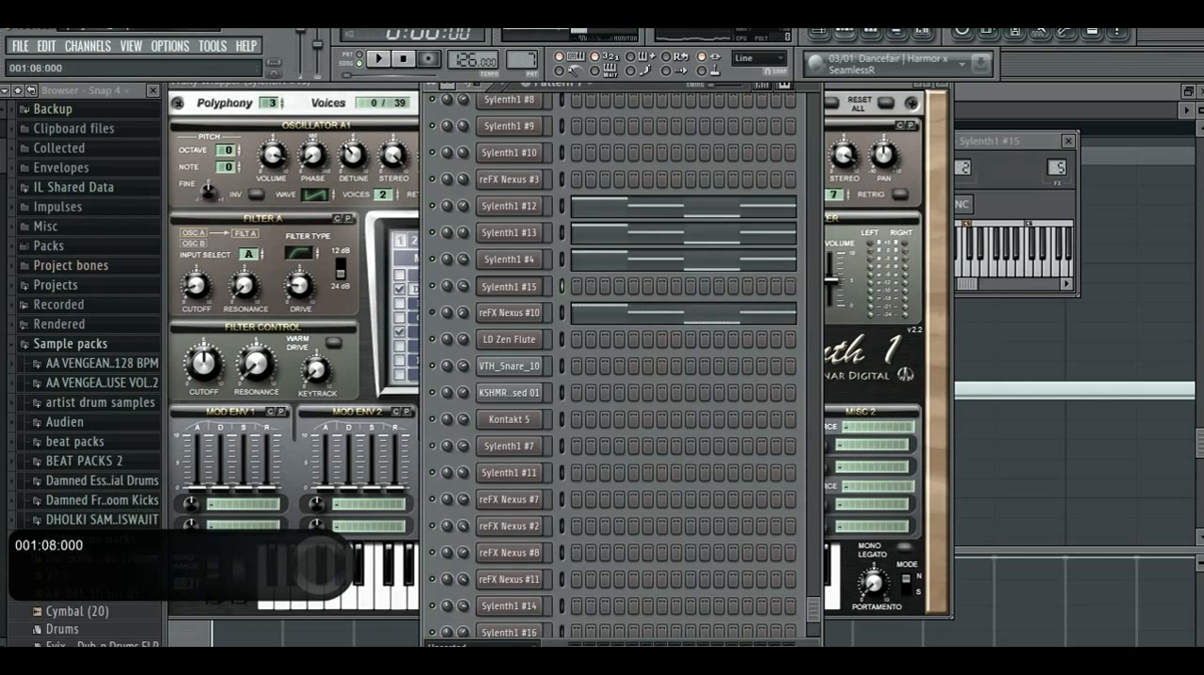
{"action": "key", "text": "z"}
{"action": "left_click", "coordinate": [563, 260]}
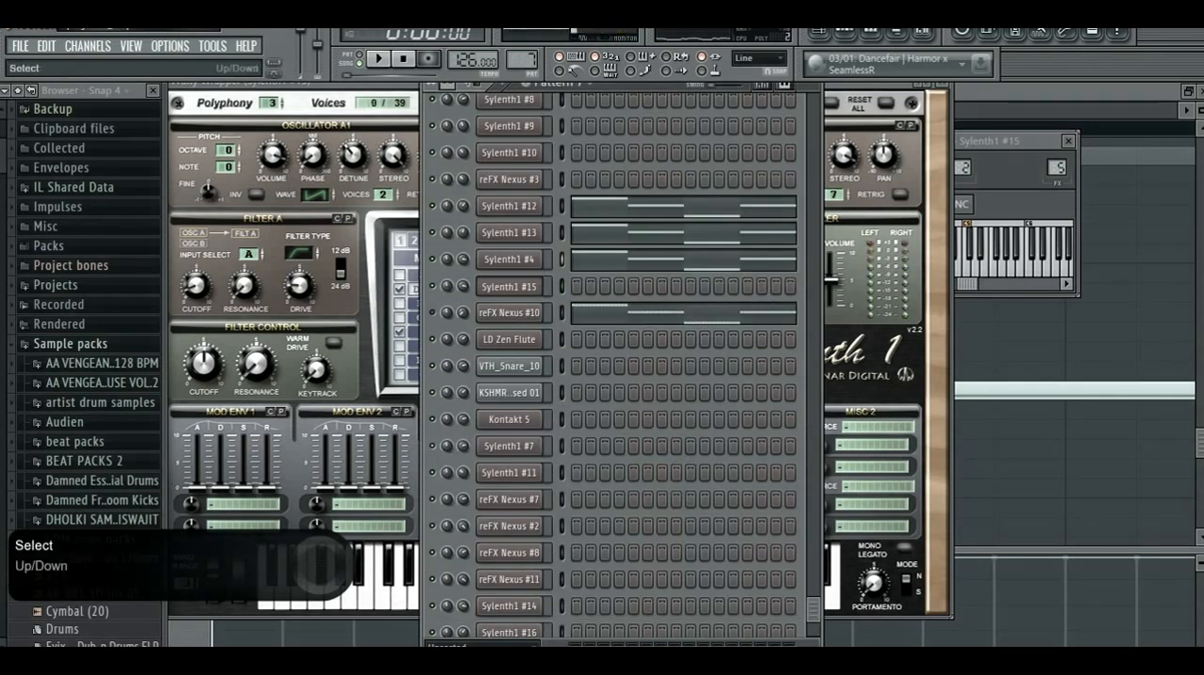
{"action": "key", "text": "ctrl+v"}
{"action": "key", "text": "space"}
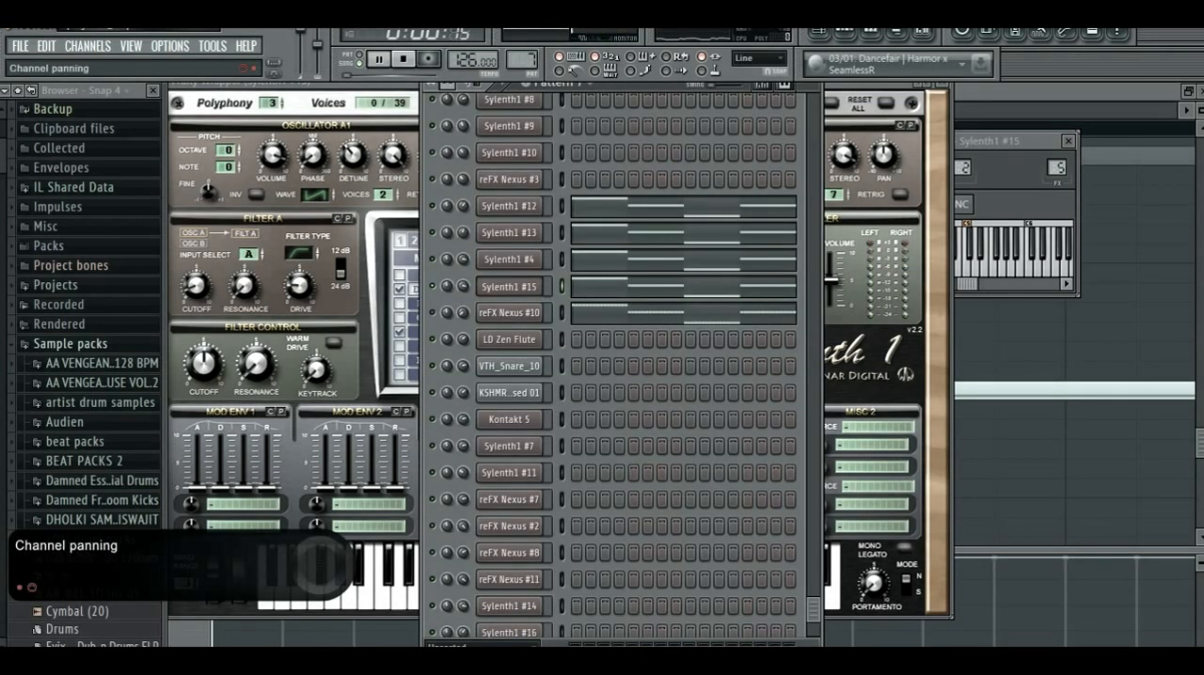
{"action": "left_click_drag", "start_coordinate": [463, 286], "coordinate": [463, 292]}
{"action": "key", "text": "space"}
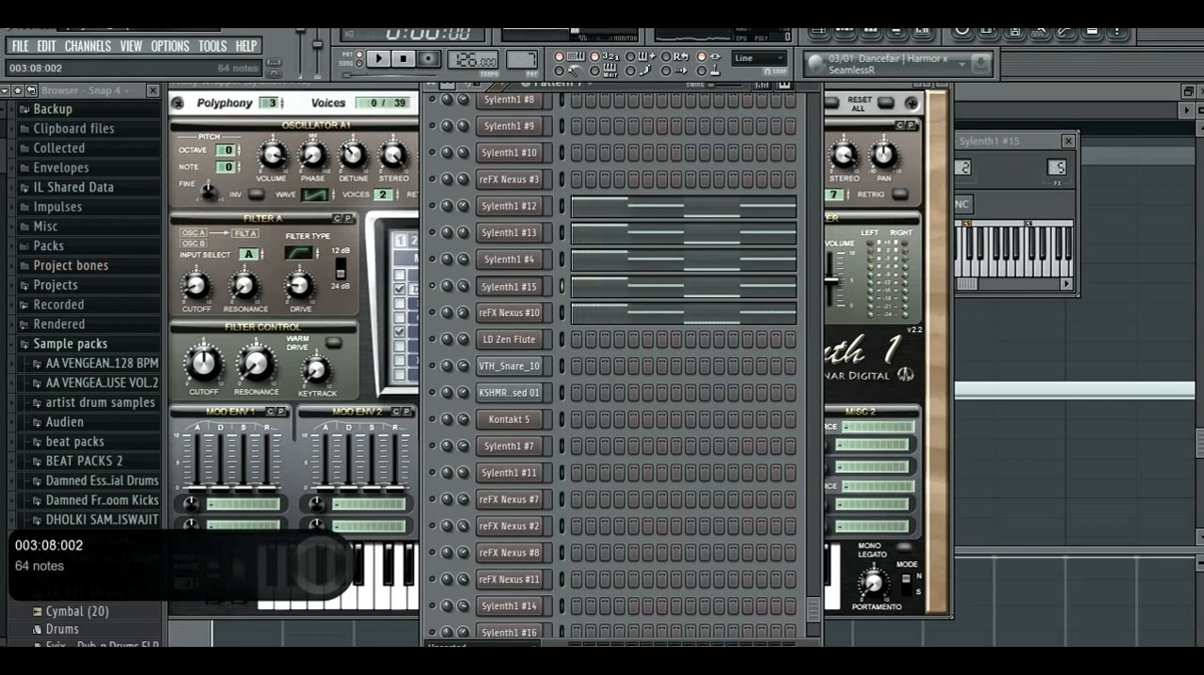
- Play the pattern to hear the new Sylenth1 #15 sound on the copied chord notes
{"action": "key", "text": "space"}
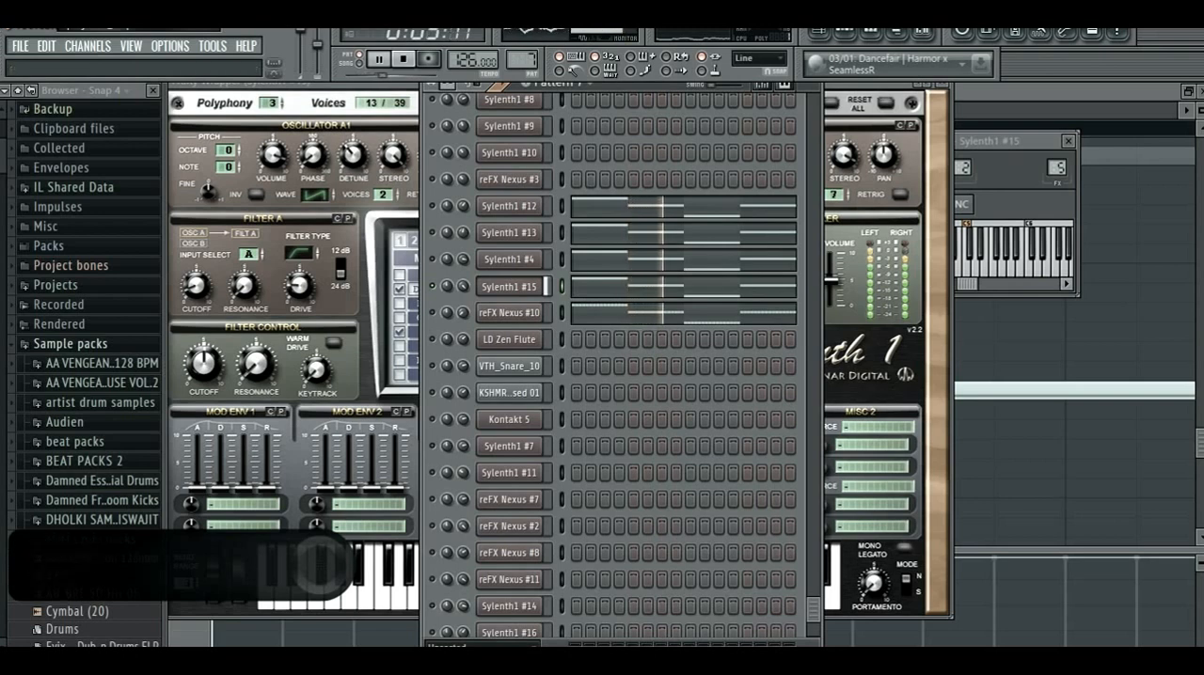
{"action": "key", "text": "space"}
{"action": "key", "text": "space"}
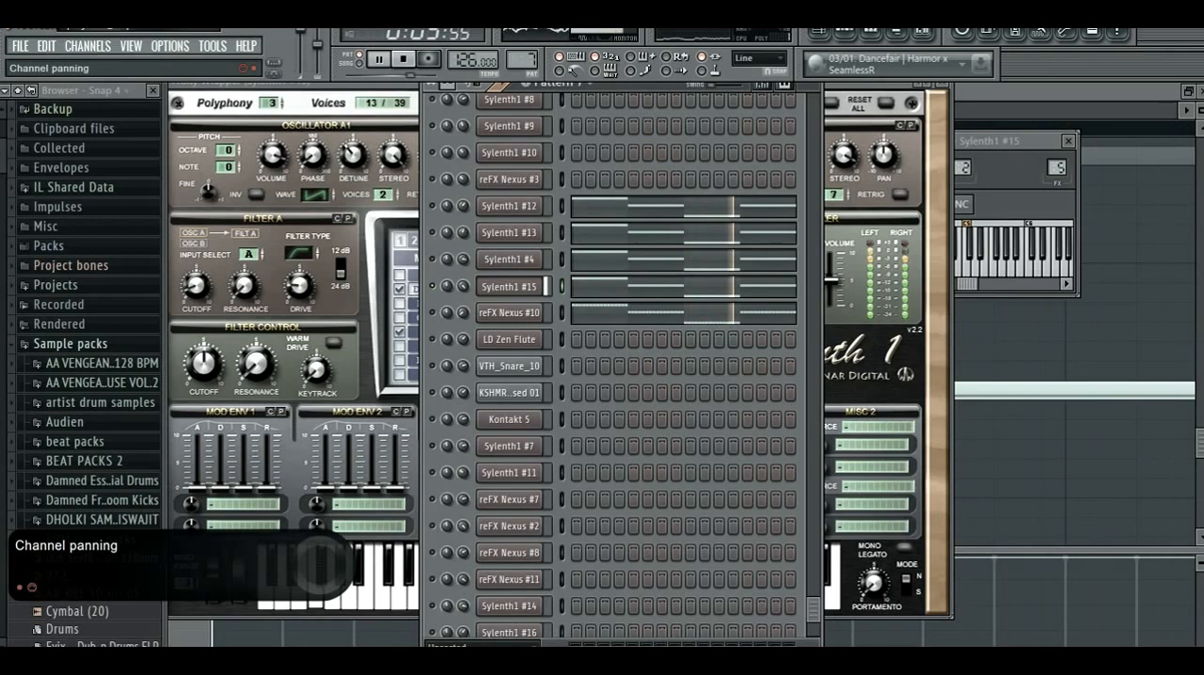
{"action": "key", "text": "space"}
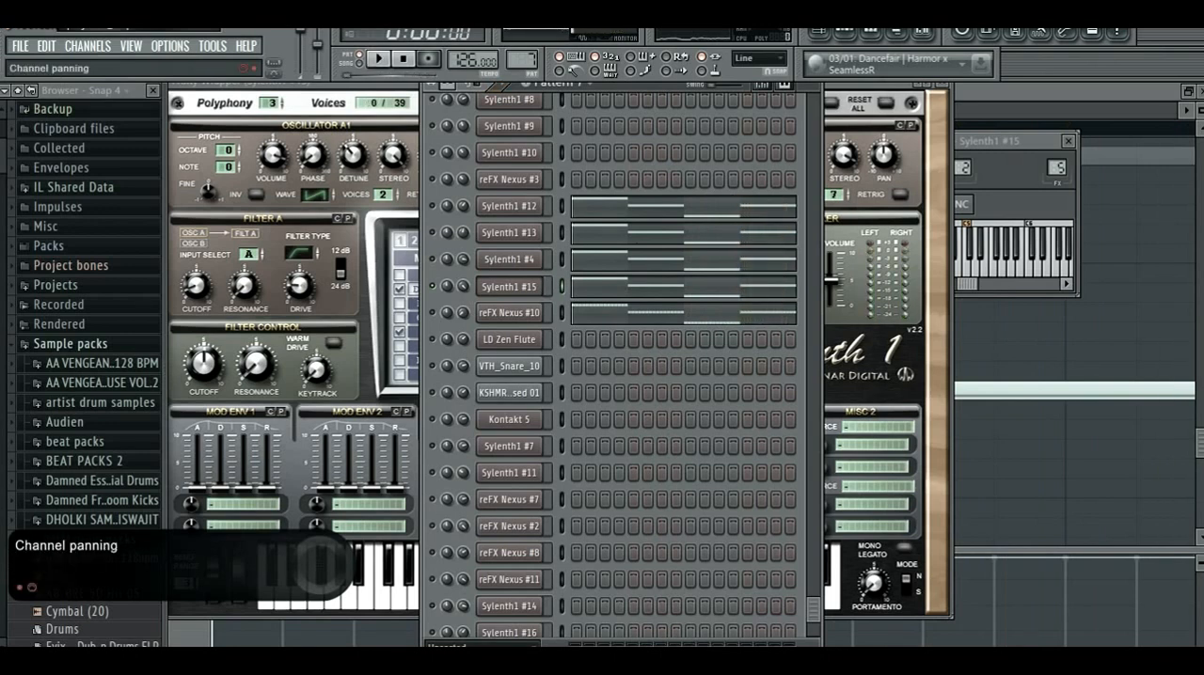
- Cut the notes from the Sylenth1 #15 channel and play the pattern without that layer
{"action": "key", "text": "ctrl+x"}
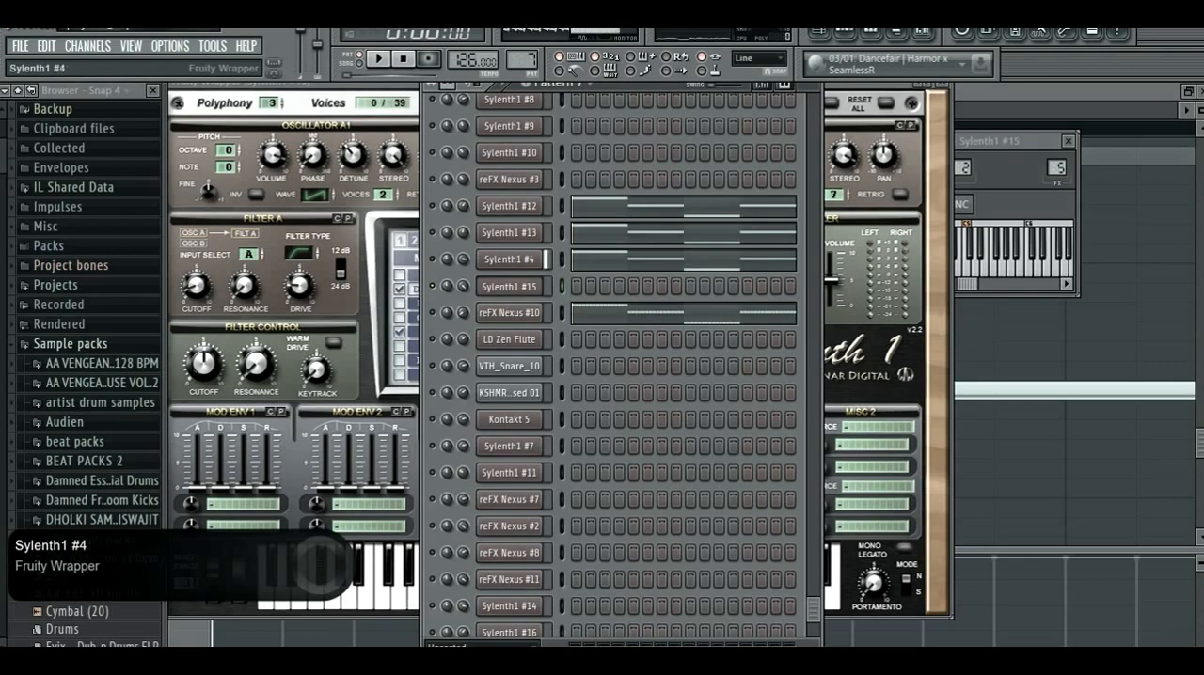
{"action": "key", "text": "space"}
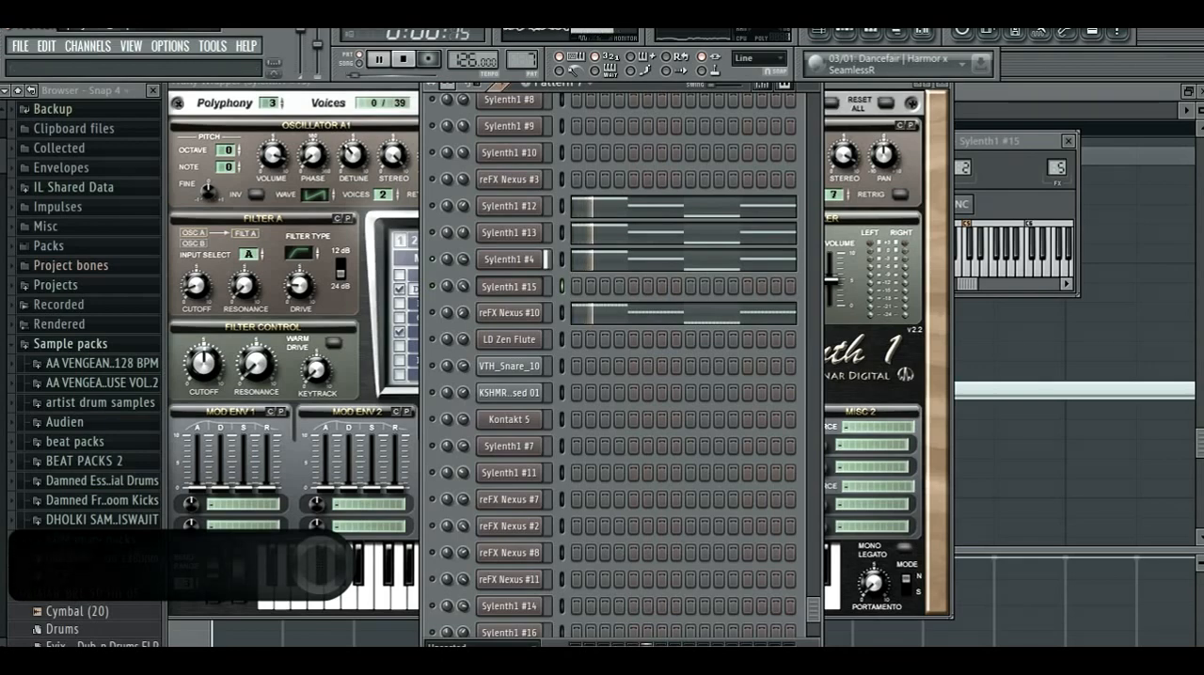
- Stop playback and open the Sylenth1 #4 patch to examine its EQ settings
{"action": "key", "text": "space"}
{"action": "left_click", "coordinate": [509, 259]}
{"action": "left_click_drag", "start_coordinate": [1026, 305], "coordinate": [478, 94]}
{"action": "left_click", "coordinate": [650, 345]}
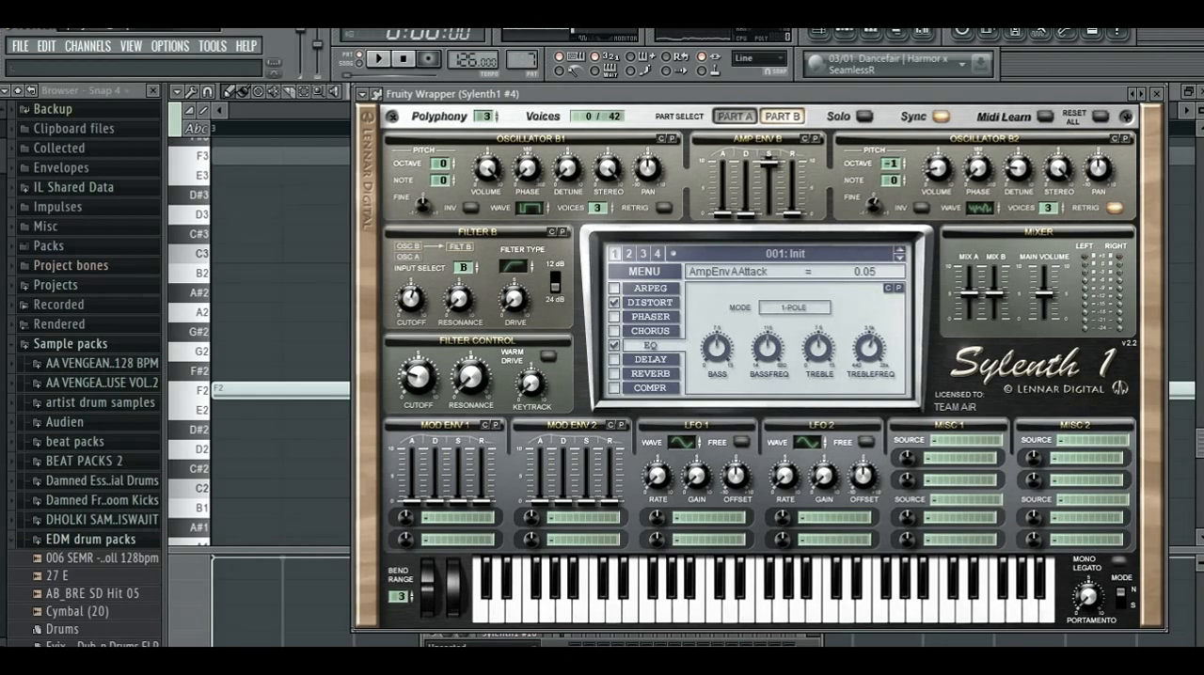
{"action": "key", "text": "F6"}
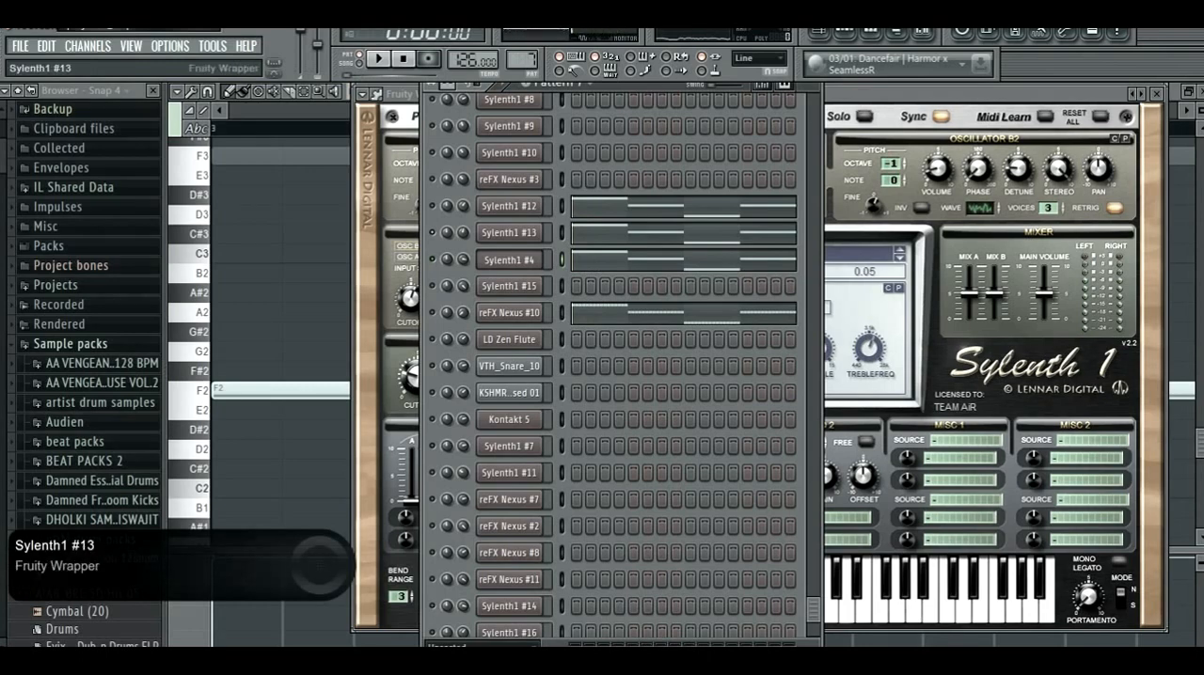
- Check the notes of the Sylenth1 #4 and Sylenth1 #13 channels in the piano roll and briefly play the pattern
{"action": "left_click", "coordinate": [595, 260]}
{"action": "key", "text": "F7"}
{"action": "left_click", "coordinate": [590, 232]}
{"action": "key", "text": "F7"}
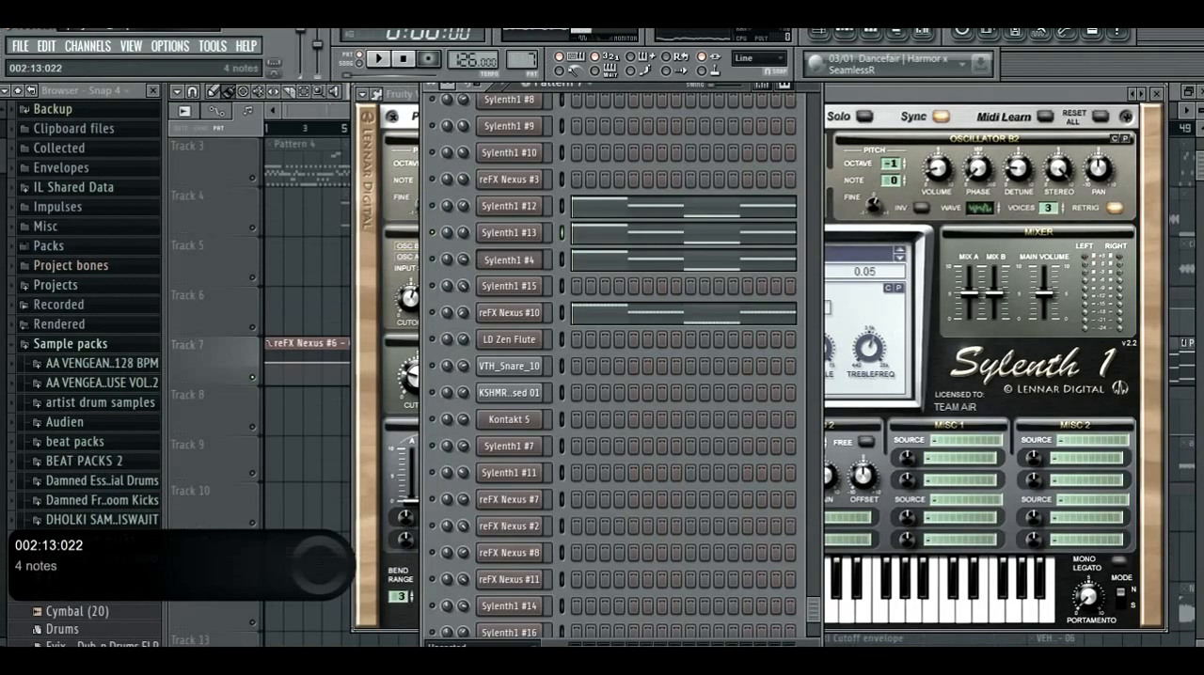
{"action": "left_click", "coordinate": [583, 232]}
{"action": "key", "text": "F7"}
{"action": "key", "text": "space"}
{"action": "key", "text": "space"}
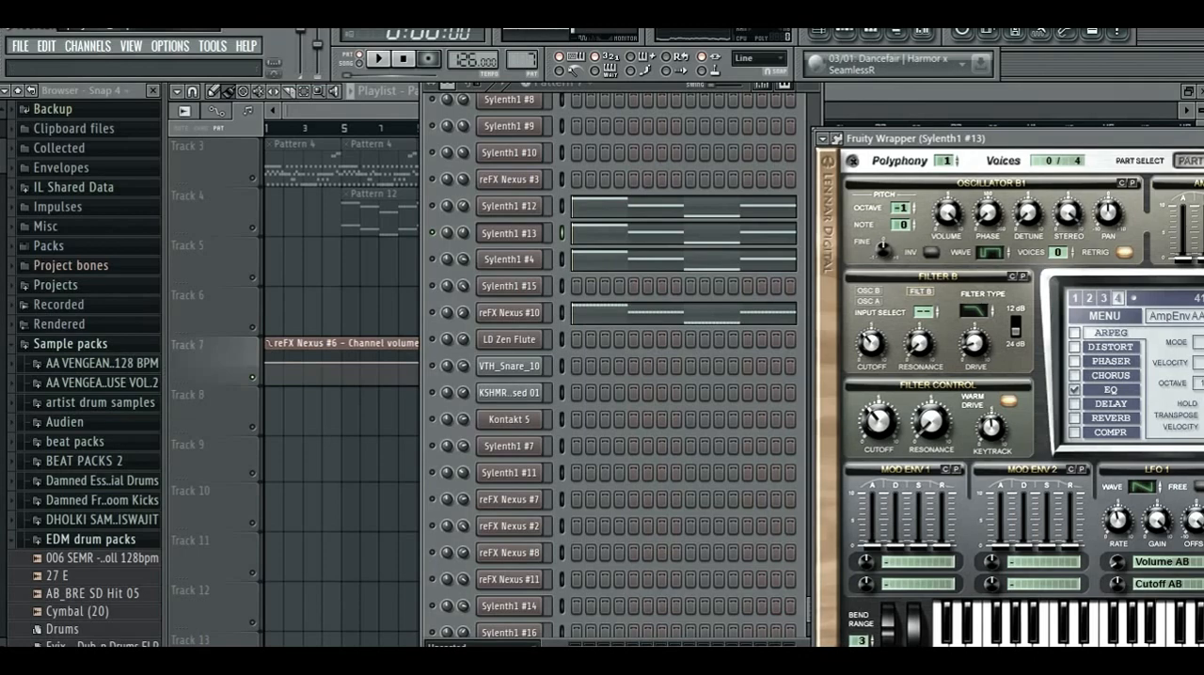
- Bring the Sylenth1 #13 patch into full view and audition it with several notes
{"action": "left_click_drag", "start_coordinate": [1007, 138], "coordinate": [622, 132]}
{"action": "key", "text": "e"}
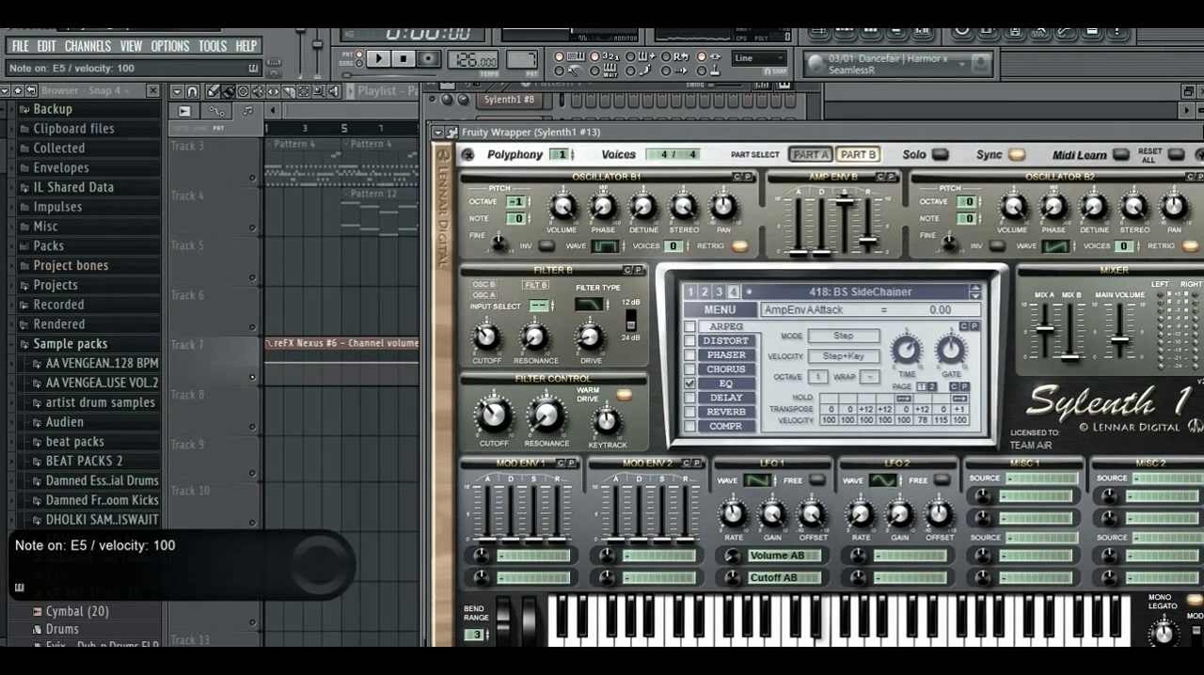
{"action": "key", "text": "x"}
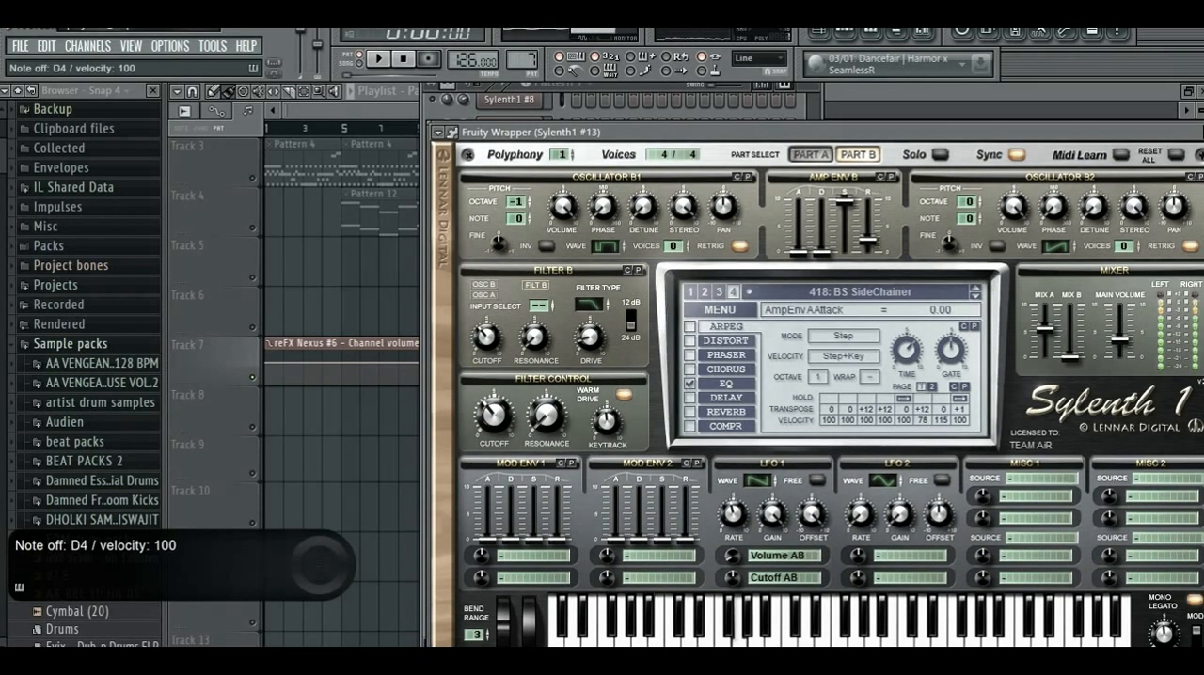
{"action": "key", "text": "v"}
{"action": "key", "text": "F6"}
{"action": "key", "text": "t"}
{"action": "left_click_drag", "start_coordinate": [903, 134], "coordinate": [678, 82]}
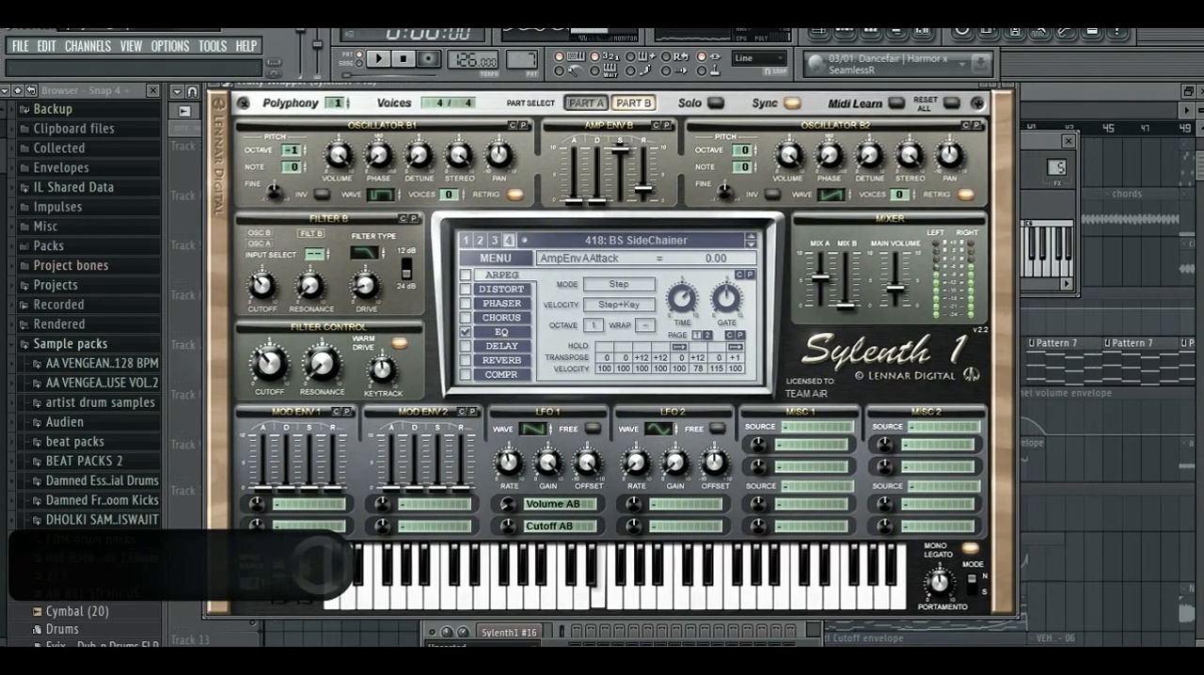
- Compare the Part A and Part B oscillator settings of the Sylenth1 #13 patch and audition a note
{"action": "left_click", "coordinate": [586, 103]}
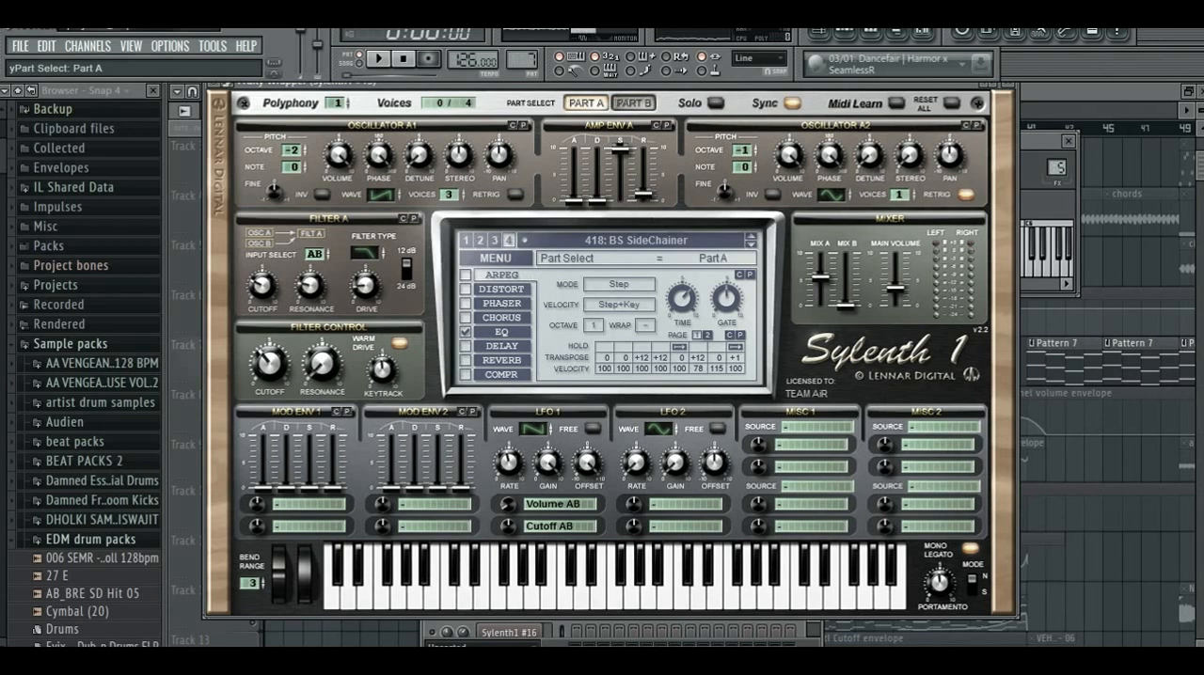
{"action": "left_click", "coordinate": [633, 102]}
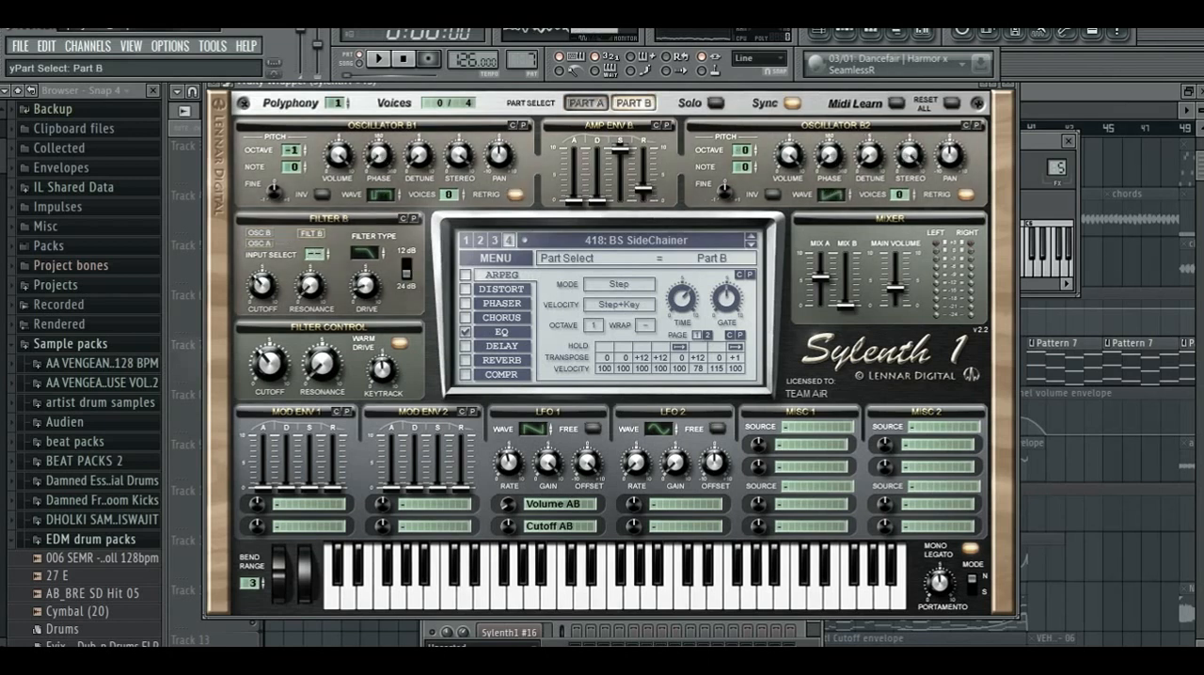
{"action": "left_click", "coordinate": [586, 103]}
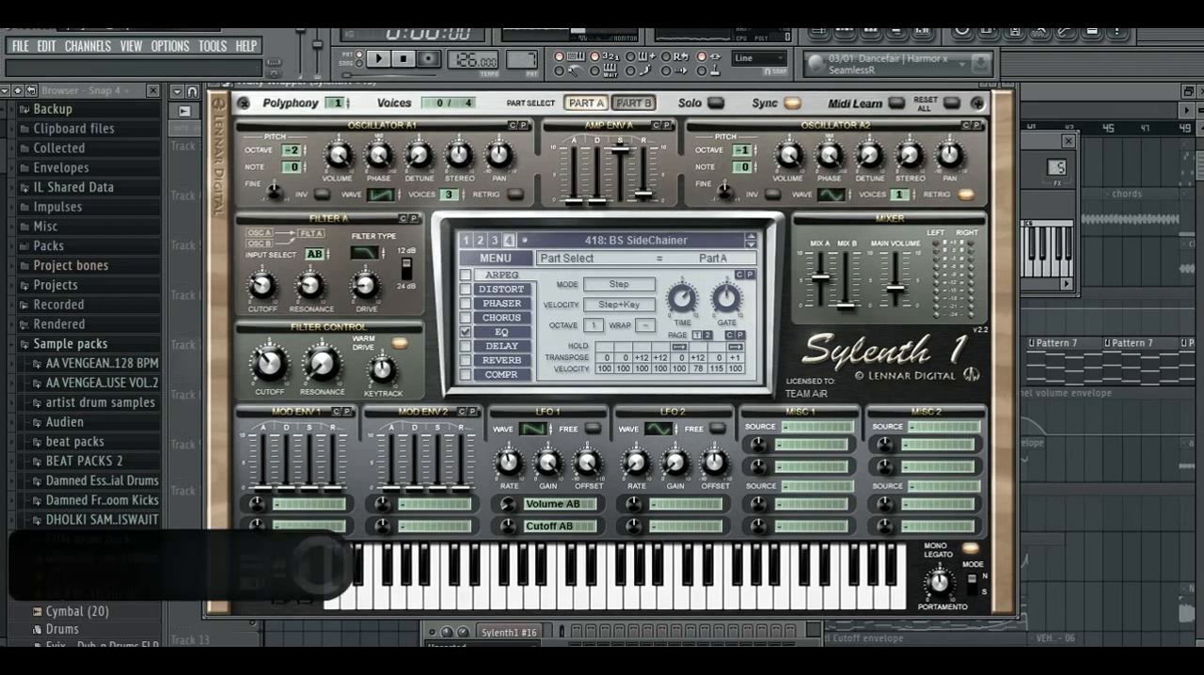
{"action": "key", "text": "x"}
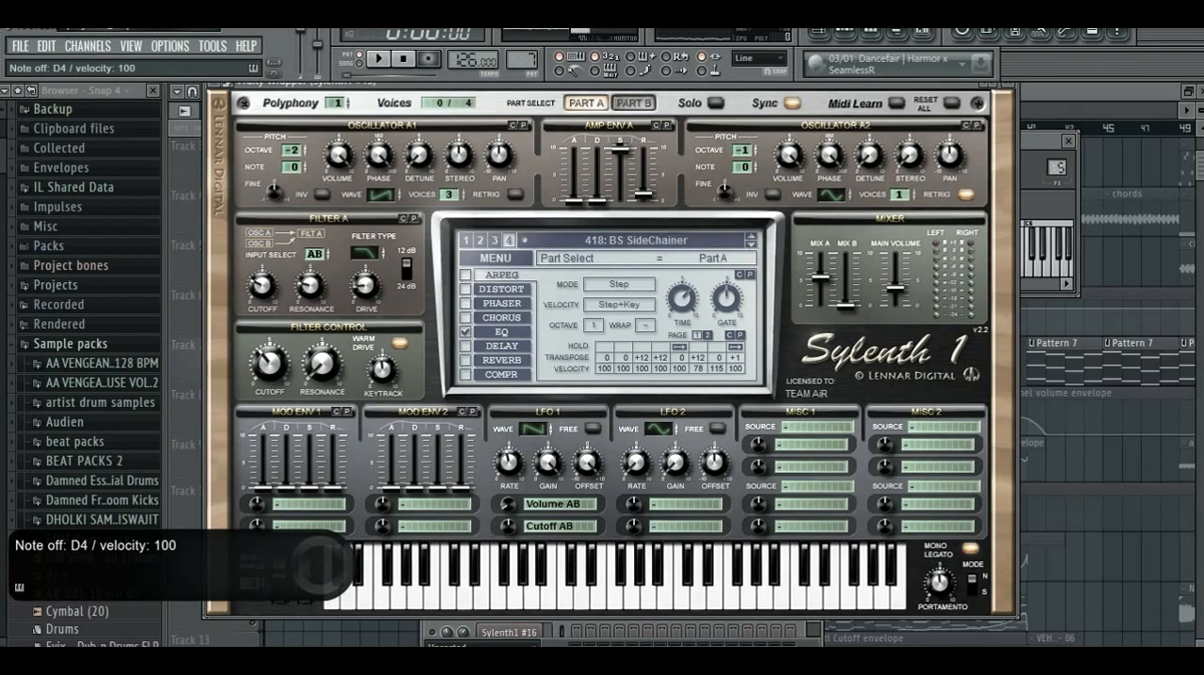
- Play the pattern from the channel list and try adjusting the Sylenth1 #12 channel volume
{"action": "key", "text": "F6"}
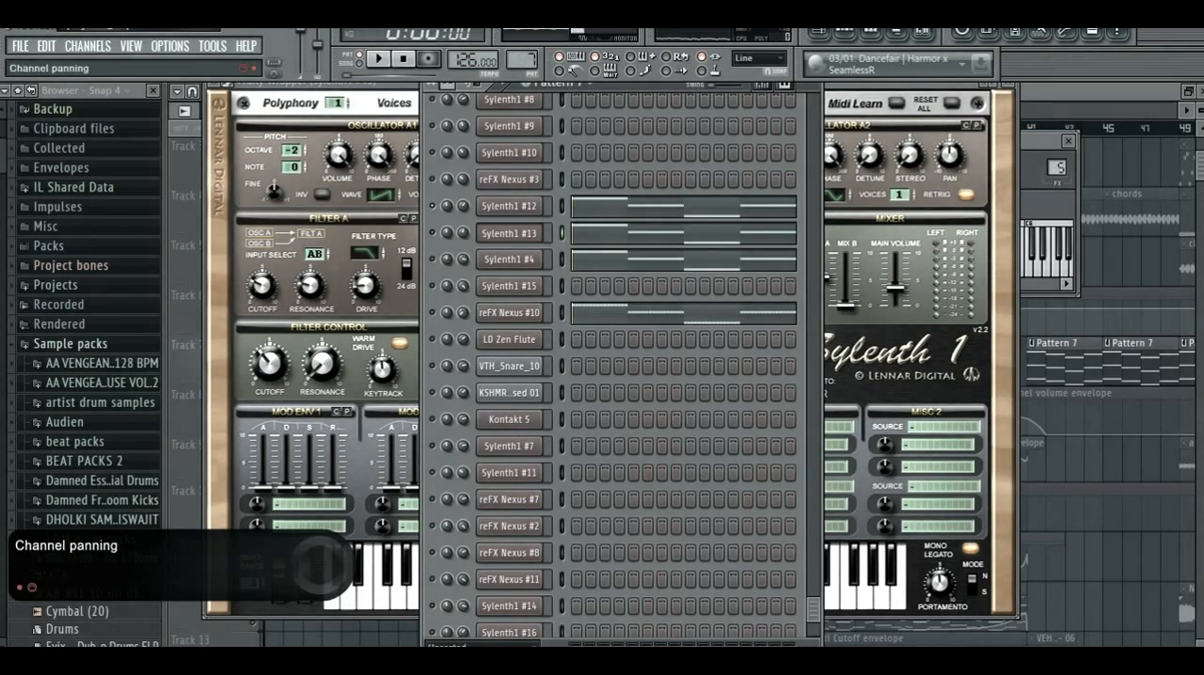
{"action": "key", "text": "space"}
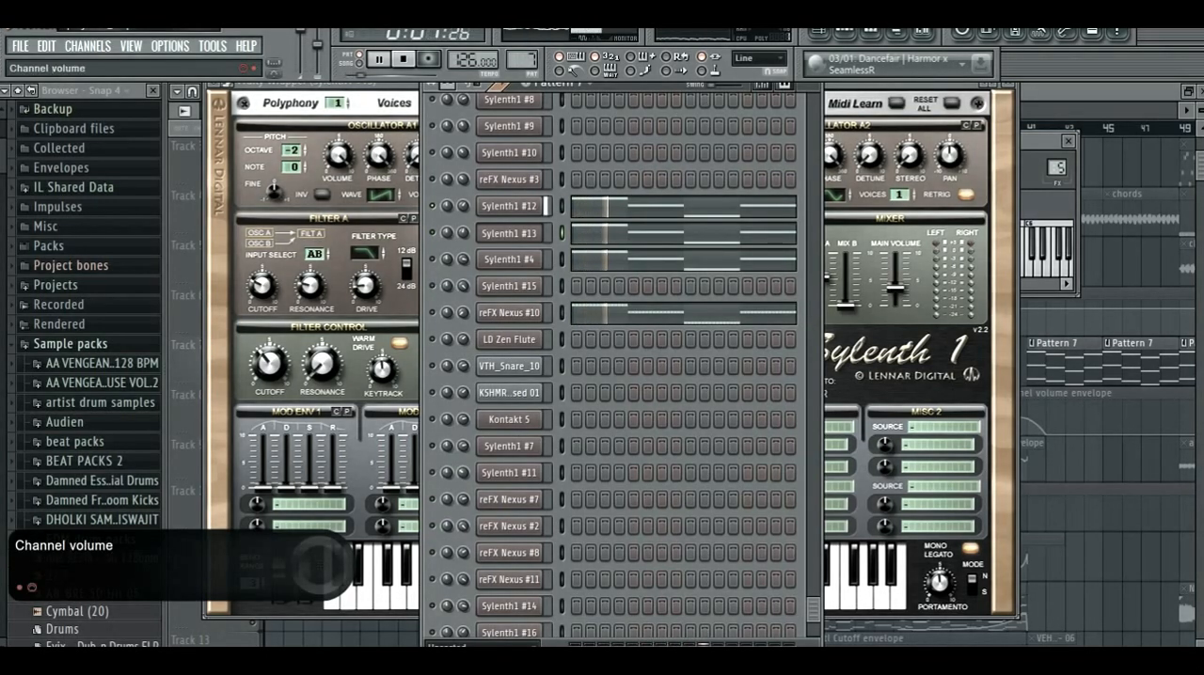
{"action": "left_click_drag", "start_coordinate": [463, 206], "coordinate": [463, 187]}
- Open the Sylenth1 #12 patch, examine its Part A settings and audition it with several notes
{"action": "left_click", "coordinate": [509, 206]}
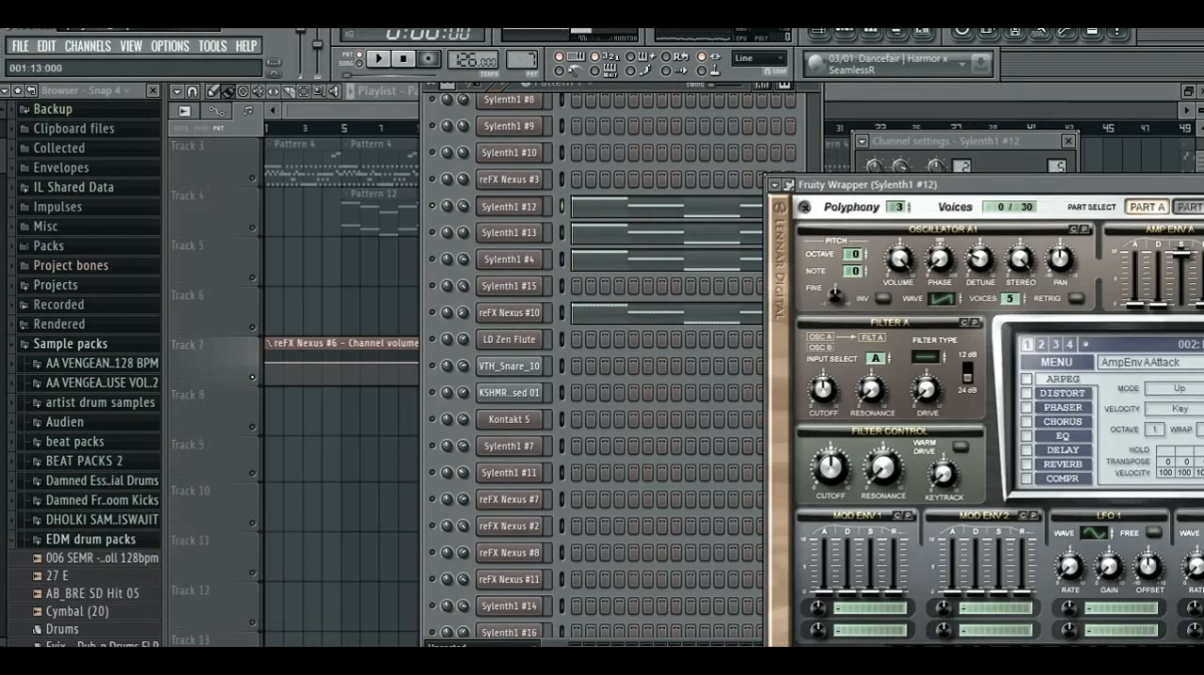
{"action": "left_click_drag", "start_coordinate": [921, 185], "coordinate": [395, 109]}
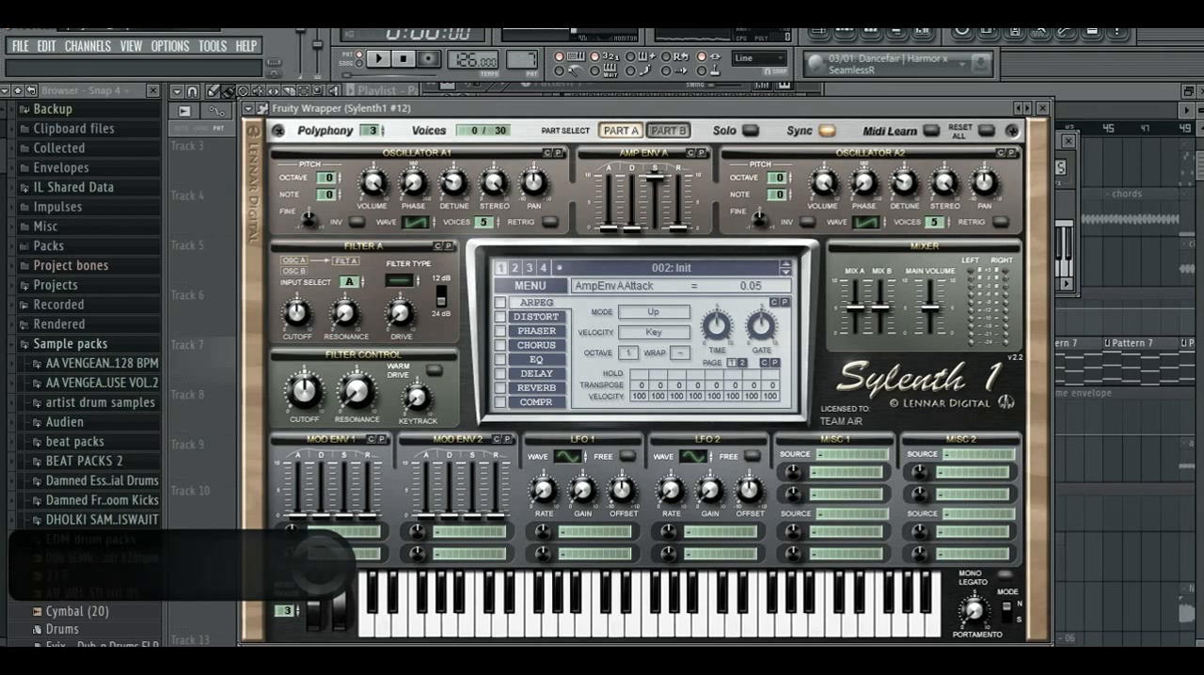
{"action": "key", "text": "x"}
{"action": "key", "text": "b"}
{"action": "key", "text": "n"}
{"action": "key", "text": "x"}
{"action": "key", "text": "F6"}
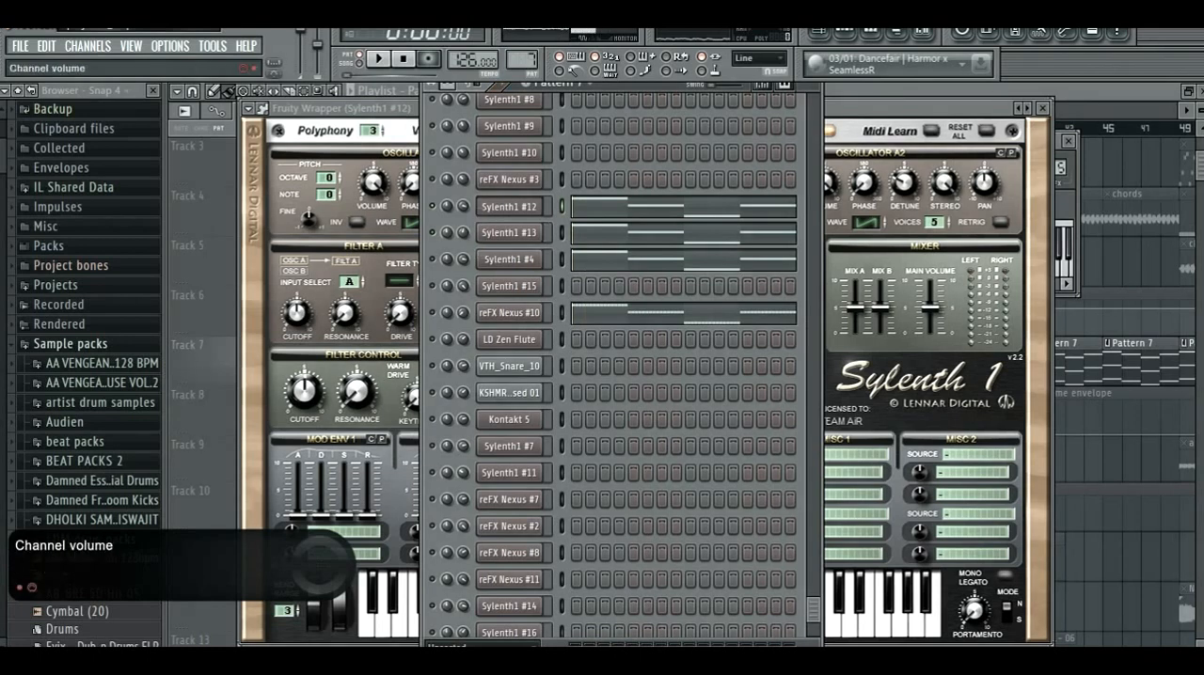
- Adjust the channel volumes of Sylenth1 #12, #13 and #4 to balance the layers, and play the pattern
{"action": "left_click_drag", "start_coordinate": [463, 206], "coordinate": [463, 230]}
{"action": "left_click", "coordinate": [463, 206]}
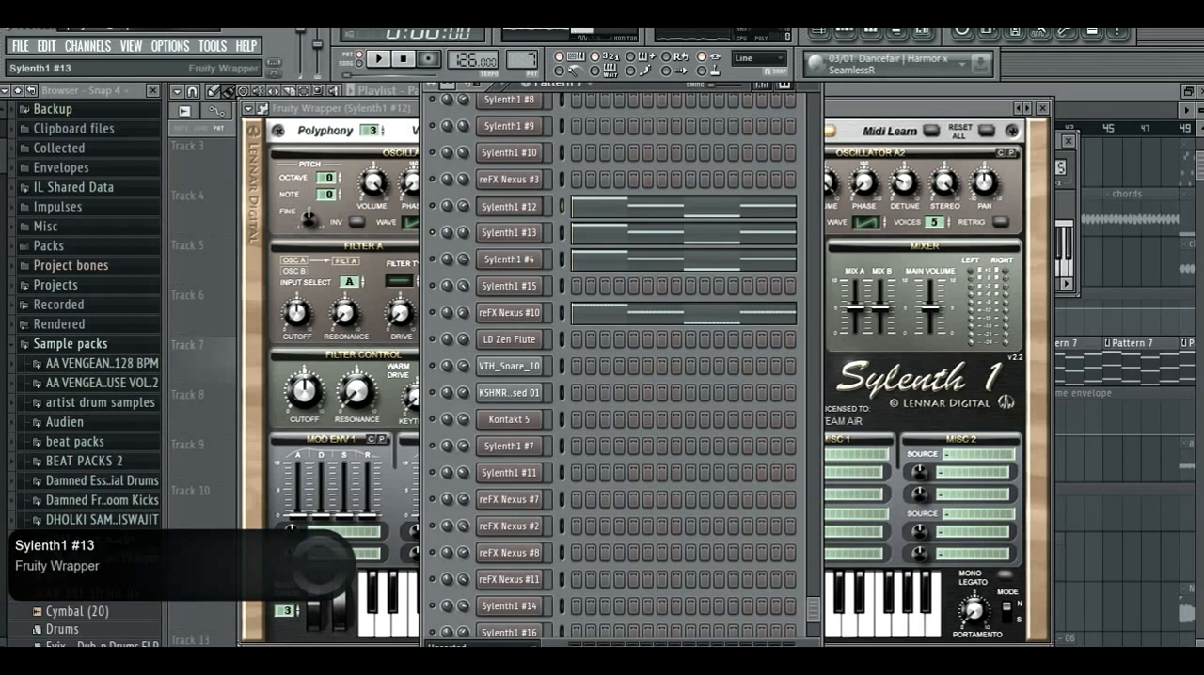
{"action": "left_click_drag", "start_coordinate": [463, 232], "coordinate": [463, 238]}
{"action": "left_click_drag", "start_coordinate": [463, 259], "coordinate": [462, 255]}
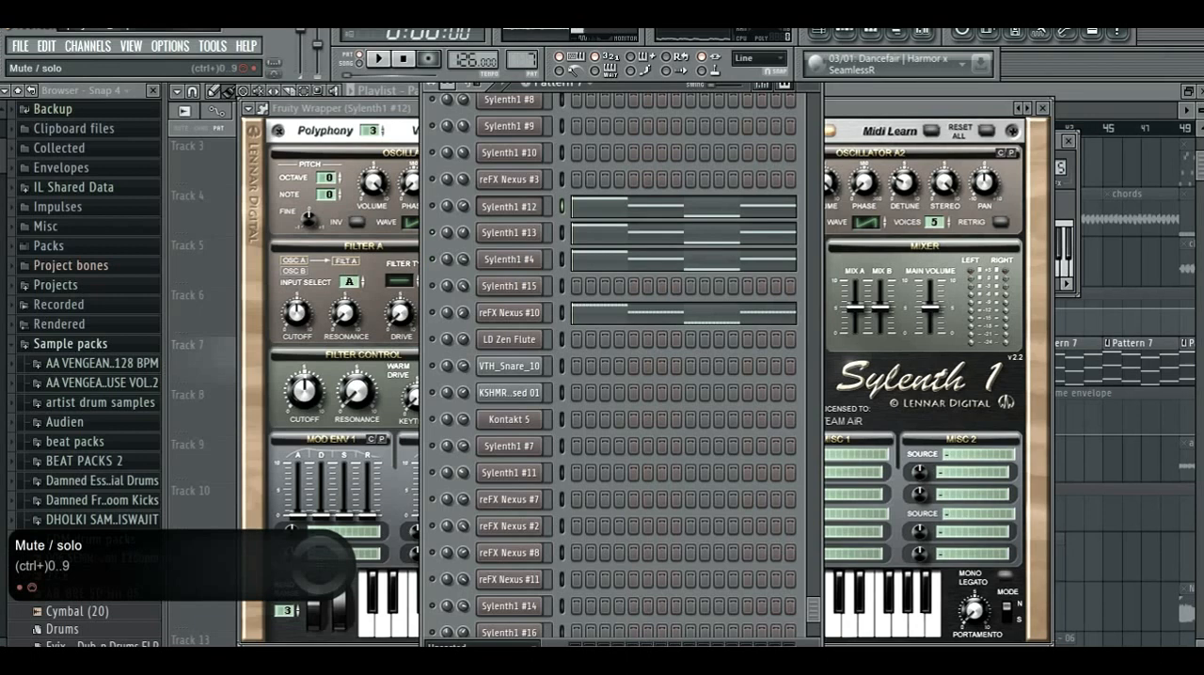
{"action": "key", "text": "space"}
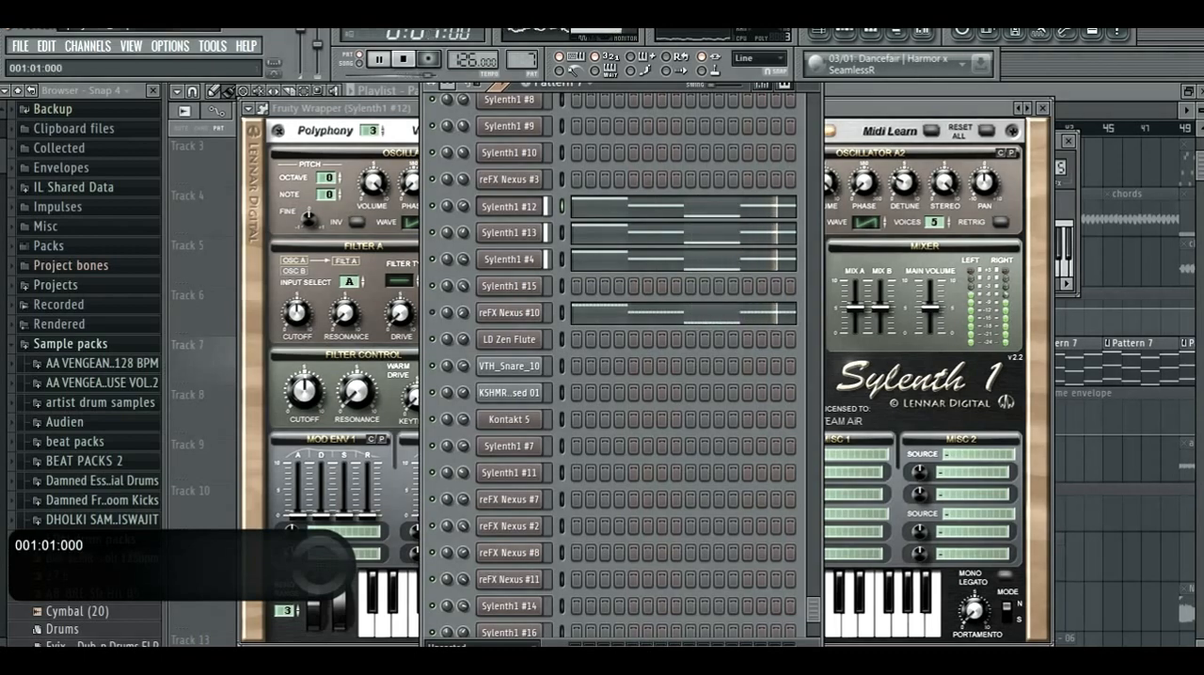
{"action": "key", "text": "space"}
- Examine the Soundgoodizer setting in the first effect slot of the reFX Nexus #3 mixer track
{"action": "key", "text": "F9"}
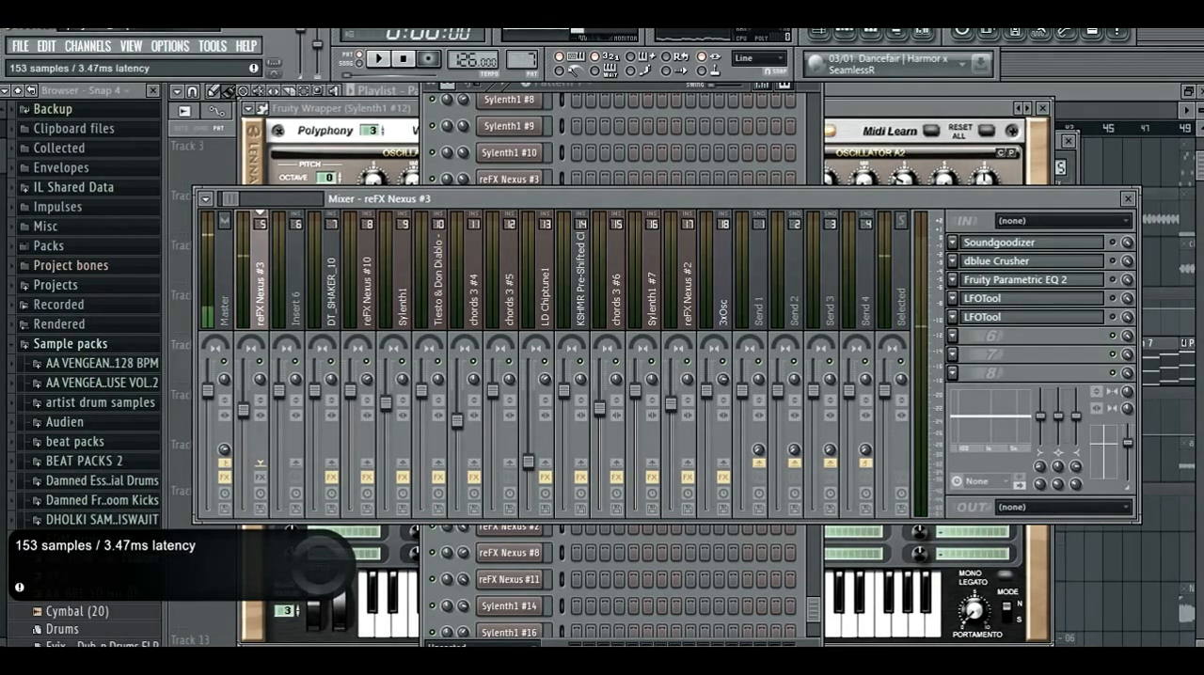
{"action": "left_click", "coordinate": [1031, 243]}
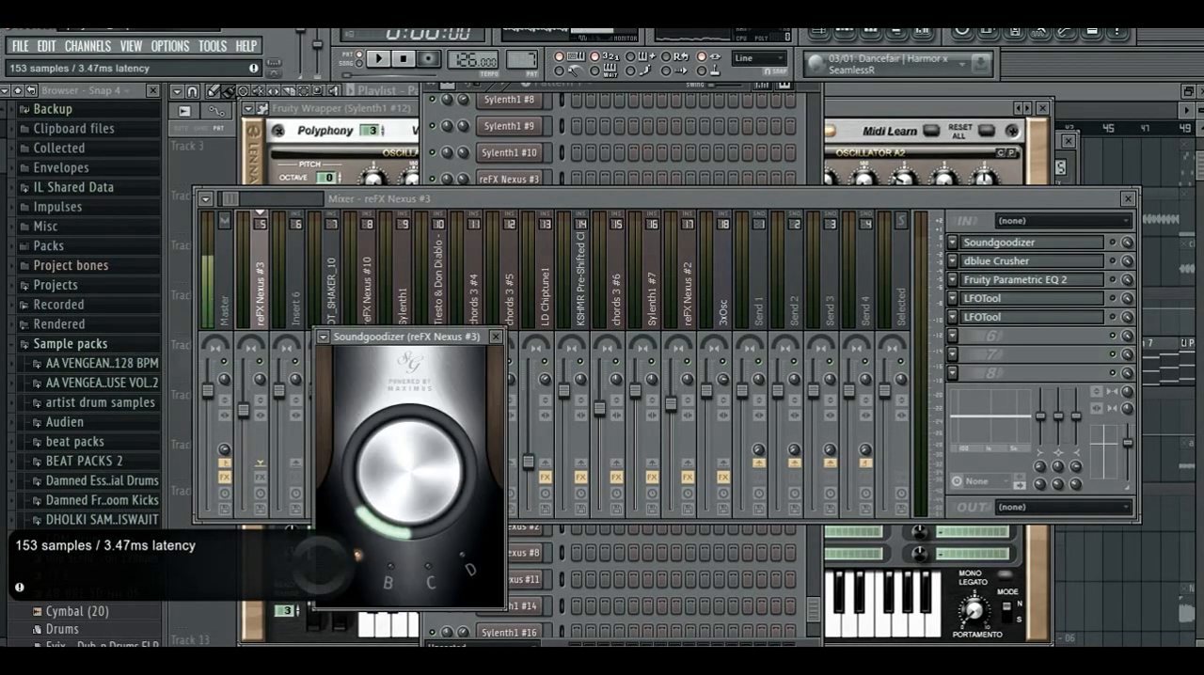
{"action": "left_click_drag", "start_coordinate": [404, 336], "coordinate": [391, 256]}
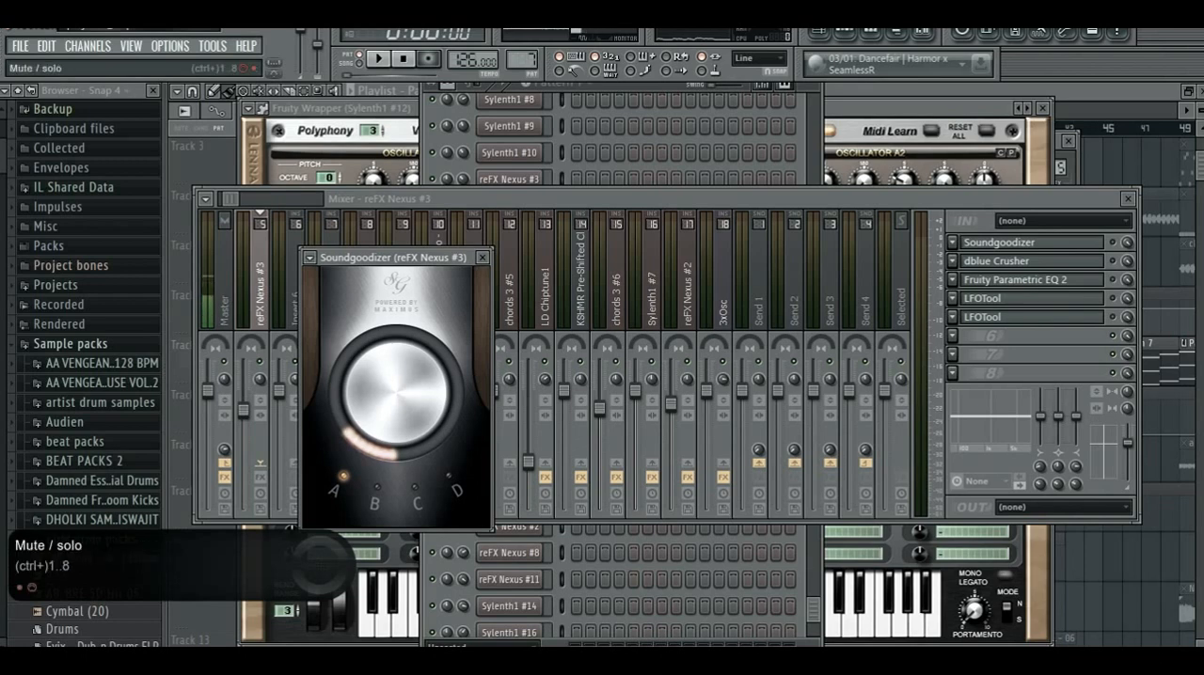
{"action": "left_click", "coordinate": [482, 257]}
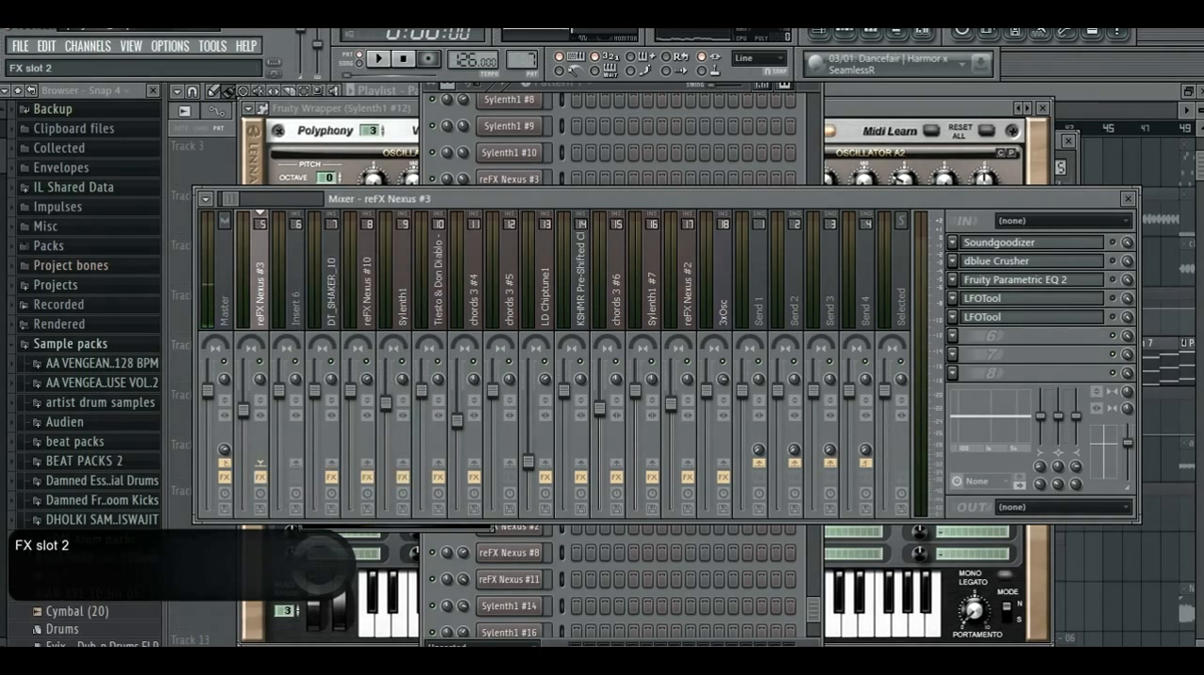
- Play the pattern through the reFX Nexus #3 mixer track and recheck its Soundgoodizer
{"action": "key", "text": "space"}
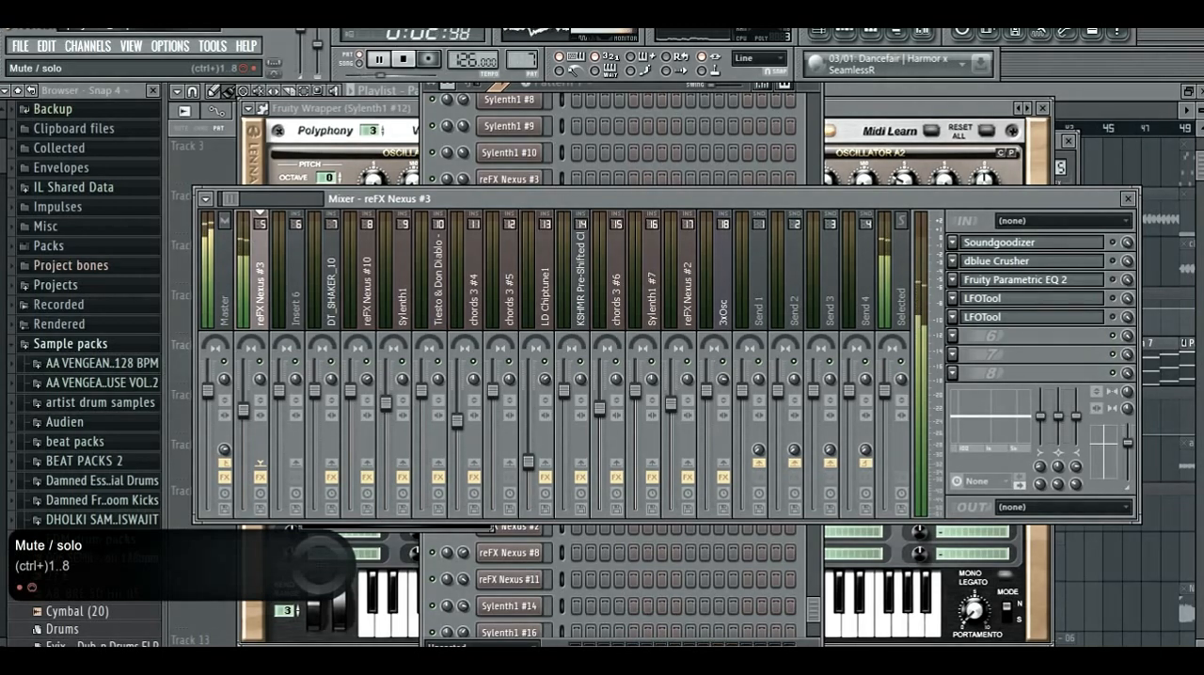
{"action": "left_click", "coordinate": [1000, 242]}
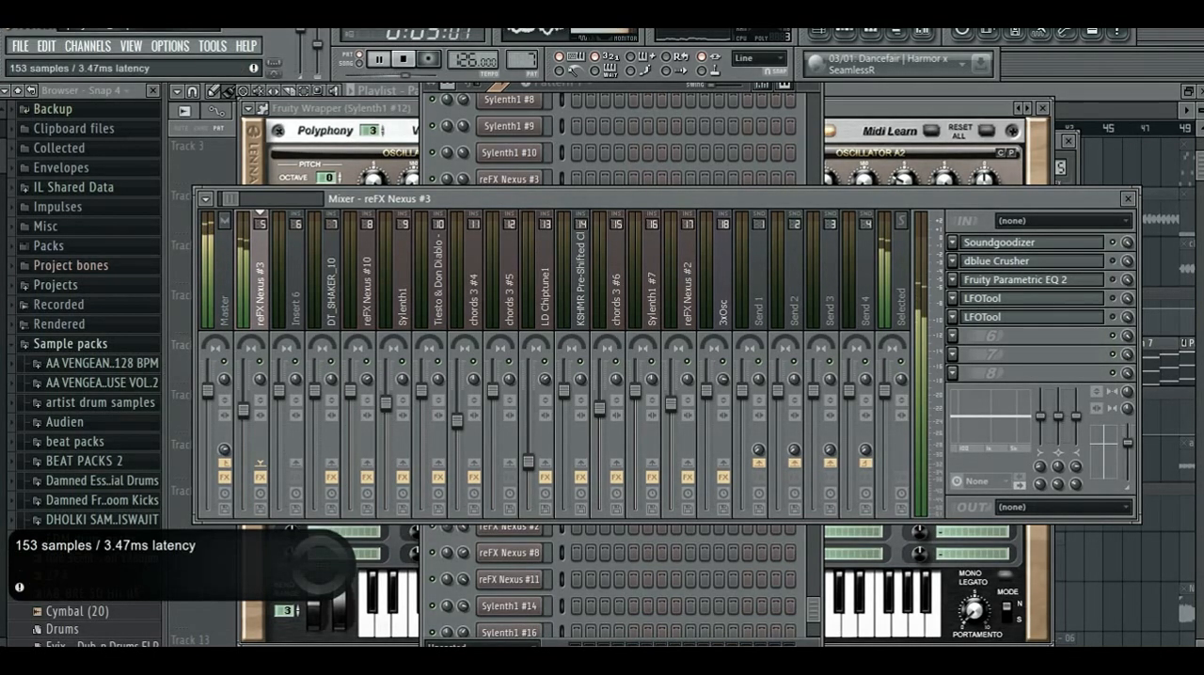
{"action": "left_click", "coordinate": [1000, 242]}
{"action": "key", "text": "space"}
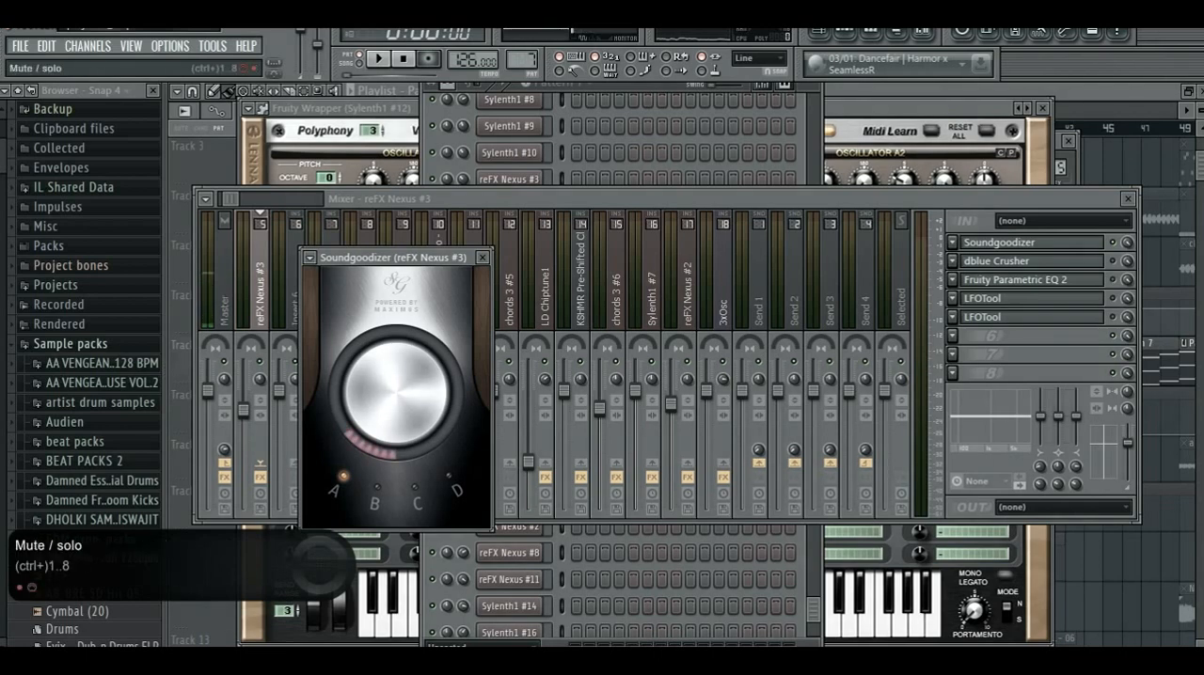
- Set the dblue Crusher's foldback to 79.69 % on the reFX Nexus #3 track, auditioning with notes and the pattern
{"action": "left_click", "coordinate": [1030, 261]}
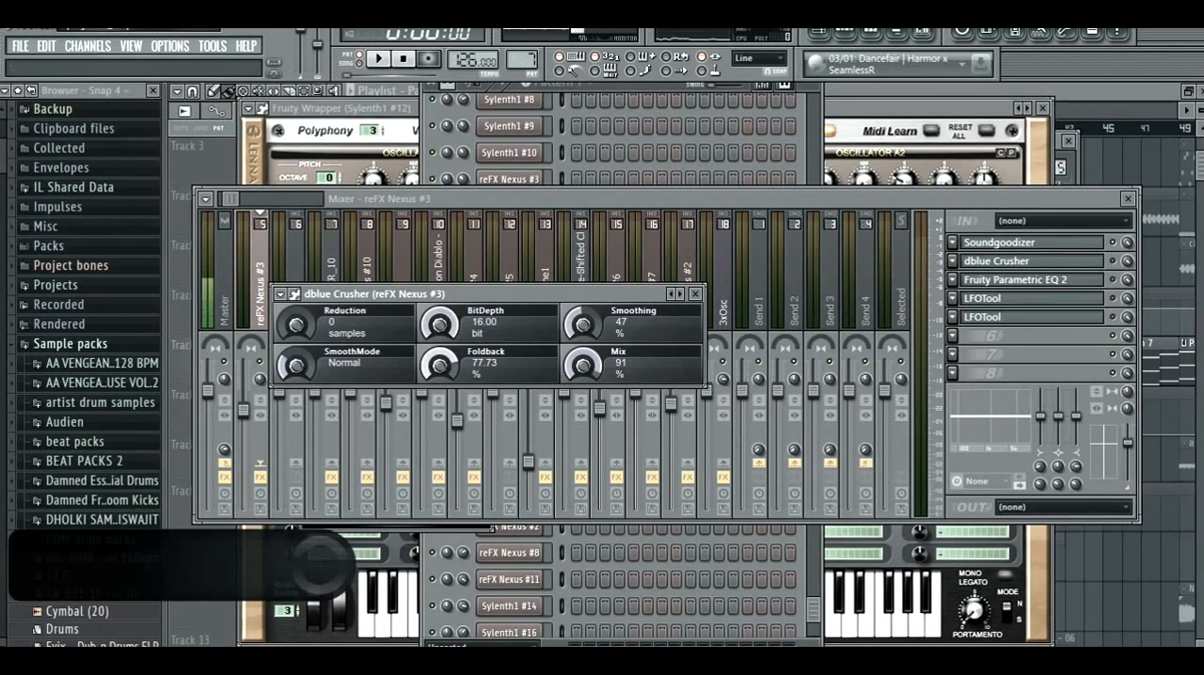
{"action": "left_click_drag", "start_coordinate": [439, 365], "coordinate": [440, 368]}
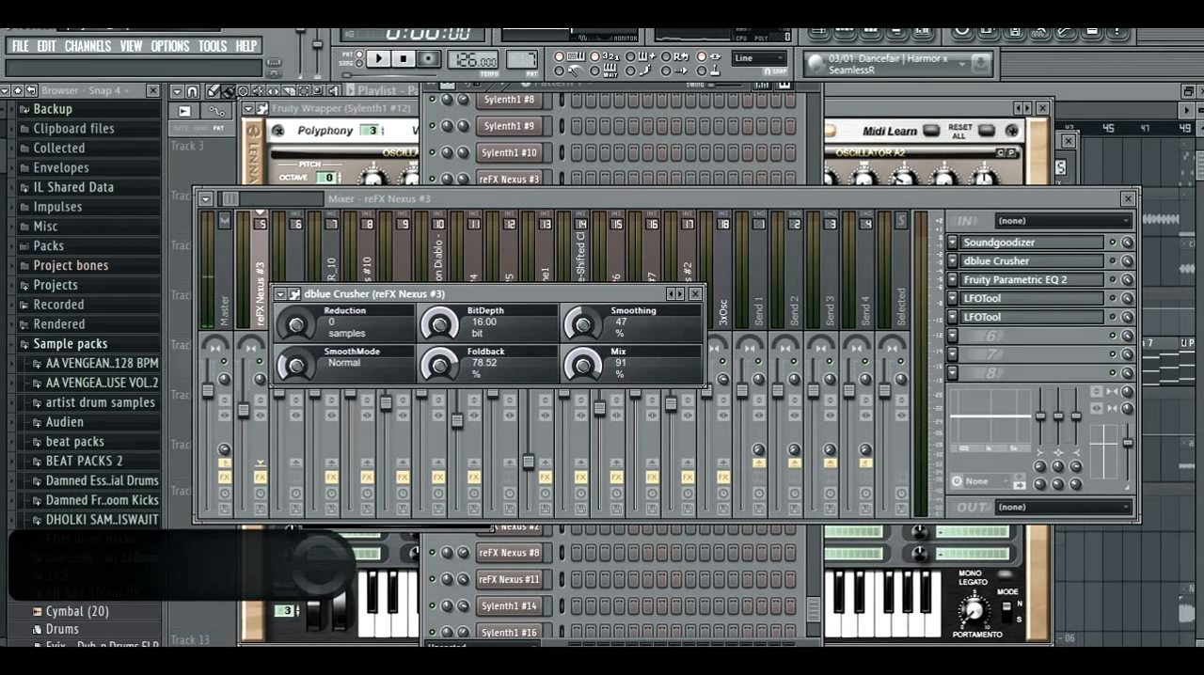
{"action": "left_click_drag", "start_coordinate": [440, 366], "coordinate": [440, 364]}
{"action": "key", "text": "z"}
{"action": "key", "text": "v"}
{"action": "key", "text": "x"}
{"action": "key", "text": "v"}
{"action": "key", "text": "space"}
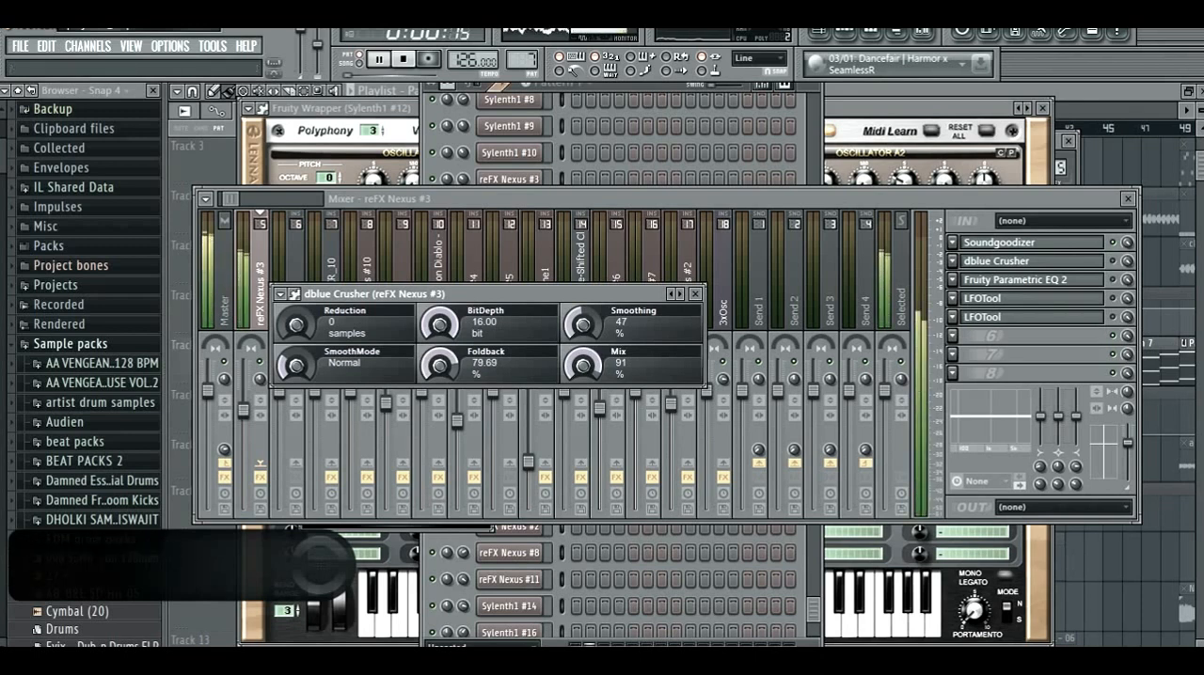
{"action": "key", "text": "space"}
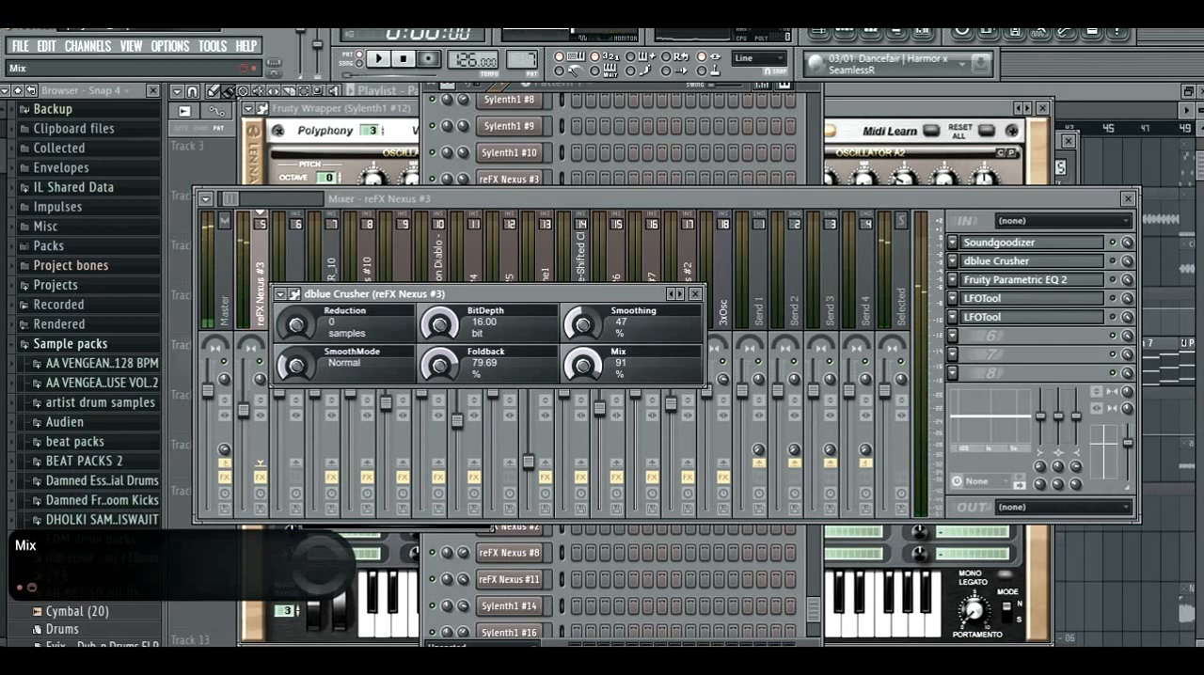
- Set the dblue Crusher's mix to 87 %, keep its smooth mode on Normal and close the effect
{"action": "left_click_drag", "start_coordinate": [584, 365], "coordinate": [584, 373]}
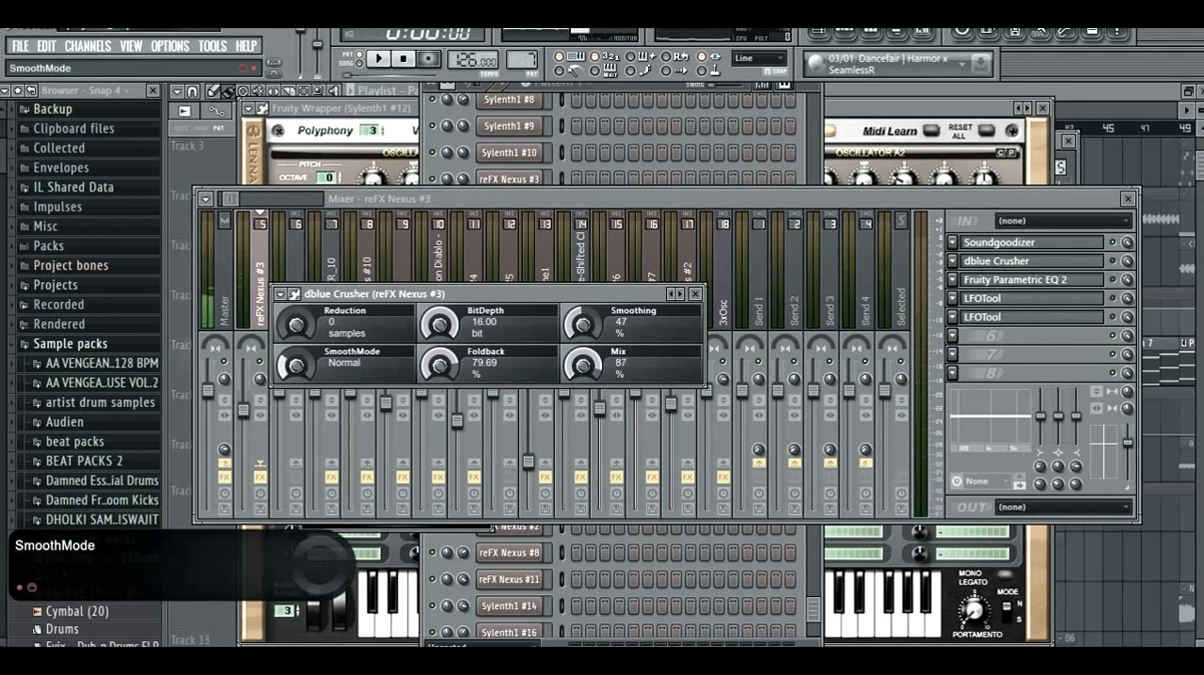
{"action": "left_click_drag", "start_coordinate": [296, 366], "coordinate": [297, 362]}
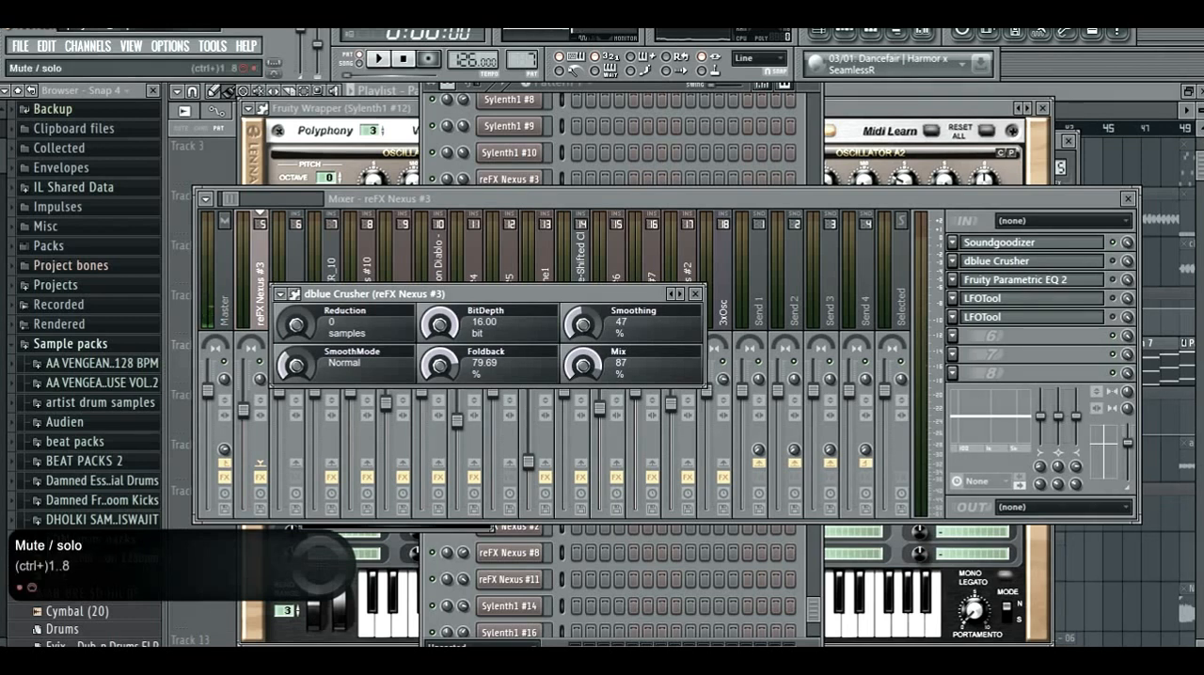
{"action": "key", "text": "Escape"}
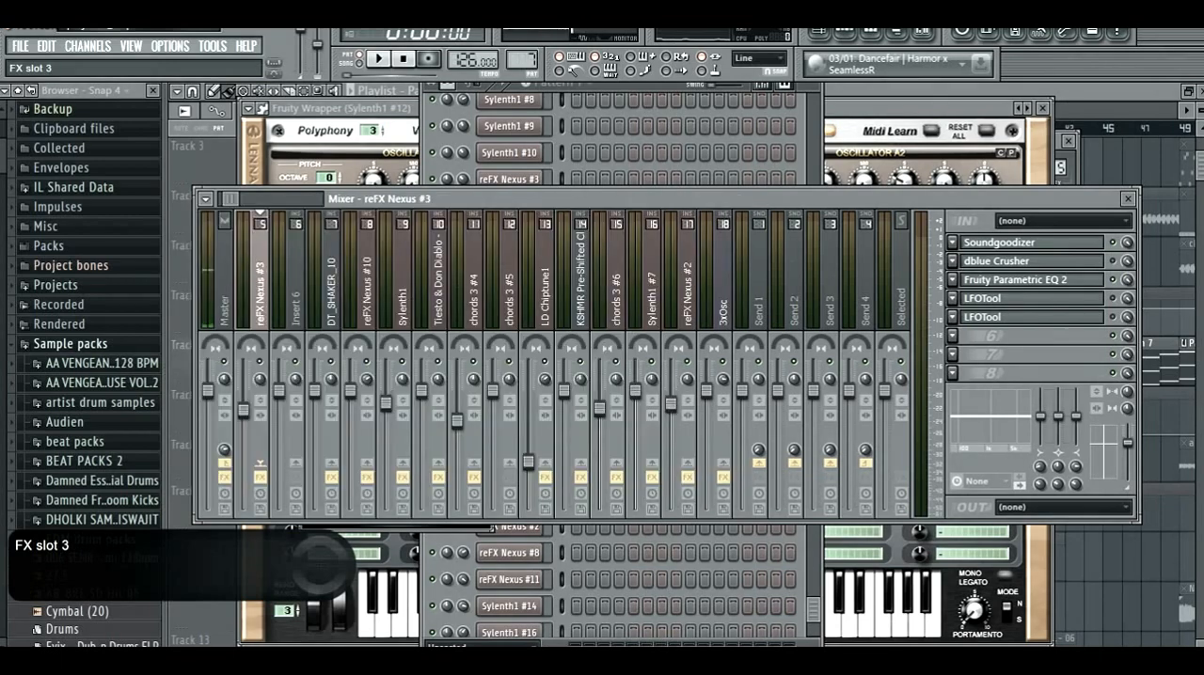
- Open the reFX Nexus #3 track's Fruity Parametric EQ 2 and examine the bands of its curve
{"action": "left_click", "coordinate": [1016, 280]}
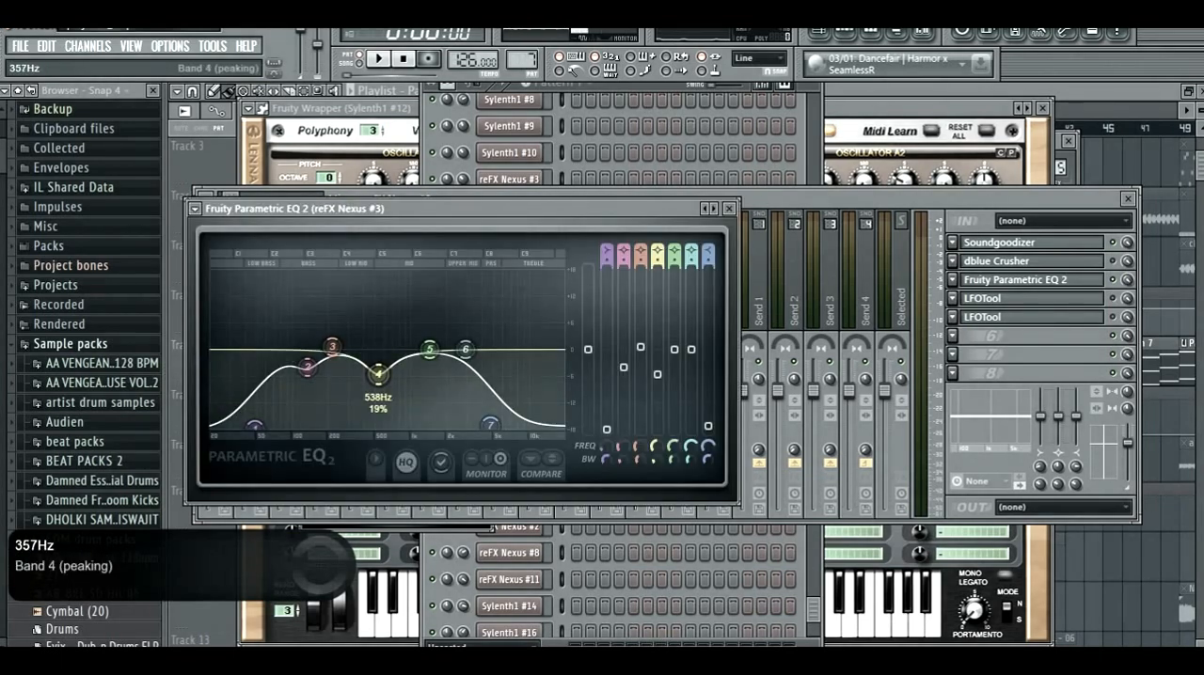
{"action": "left_click_drag", "start_coordinate": [377, 209], "coordinate": [456, 156]}
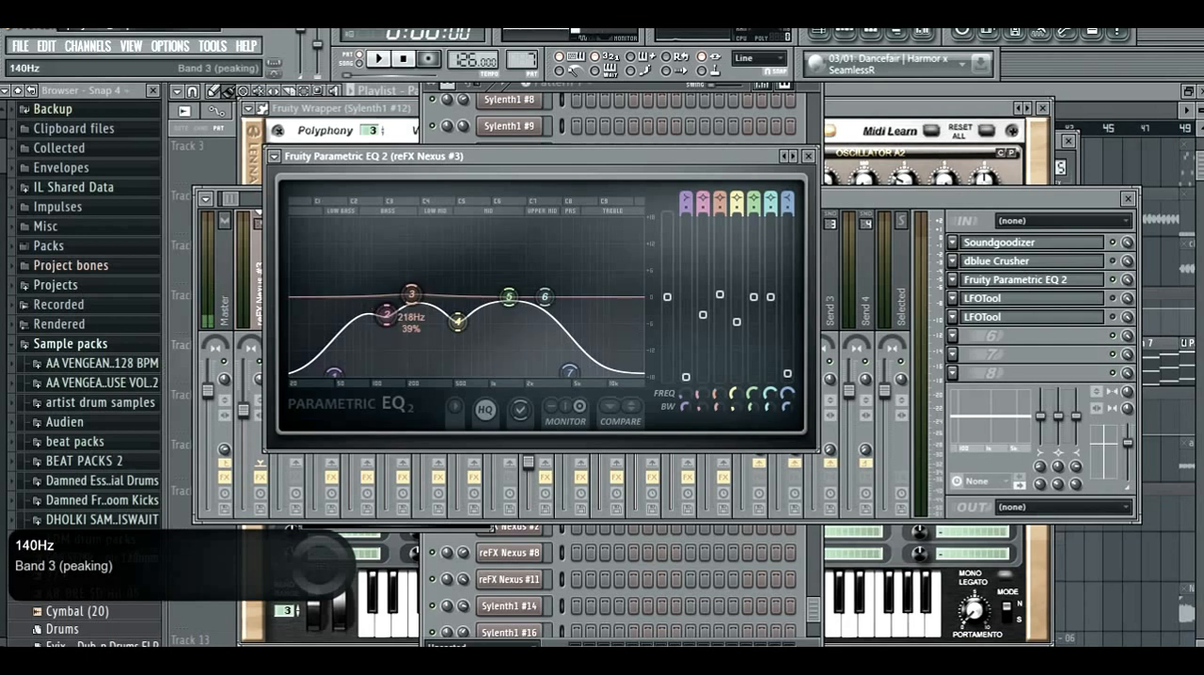
- Nudge band 2 of the reFX Nexus #3 track's EQ slightly lower and play the pattern to compare it with the EQ bypassed
{"action": "left_click_drag", "start_coordinate": [387, 315], "coordinate": [388, 317]}
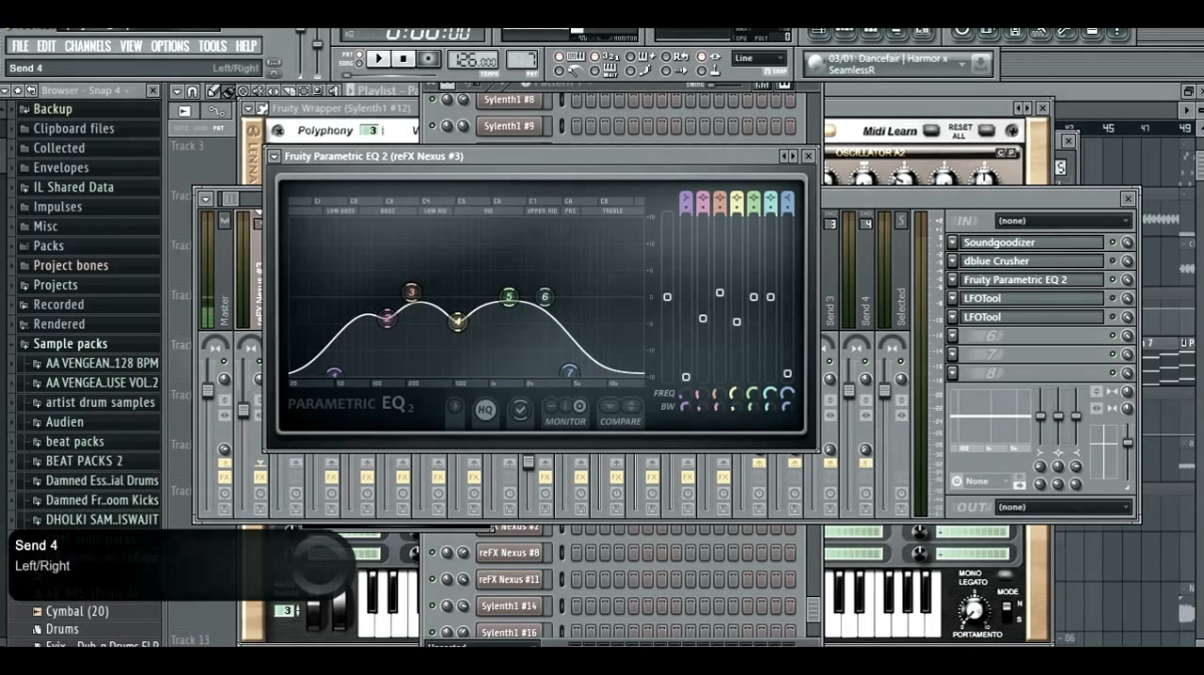
{"action": "key", "text": "space"}
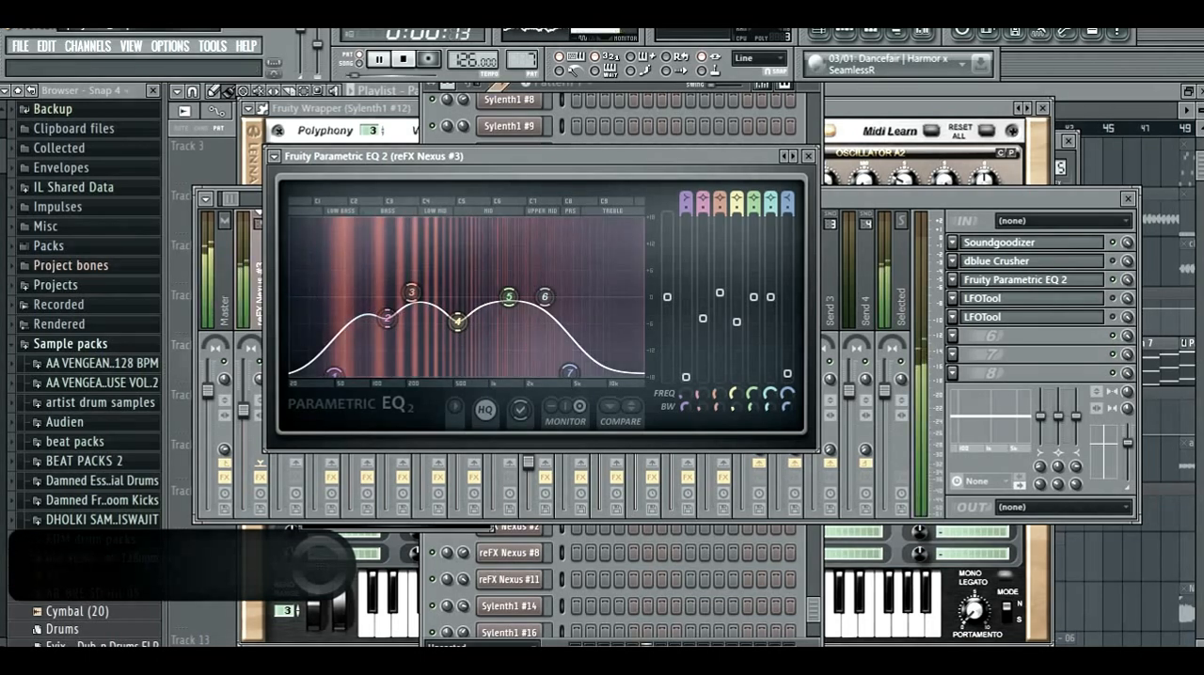
{"action": "key", "text": "F9"}
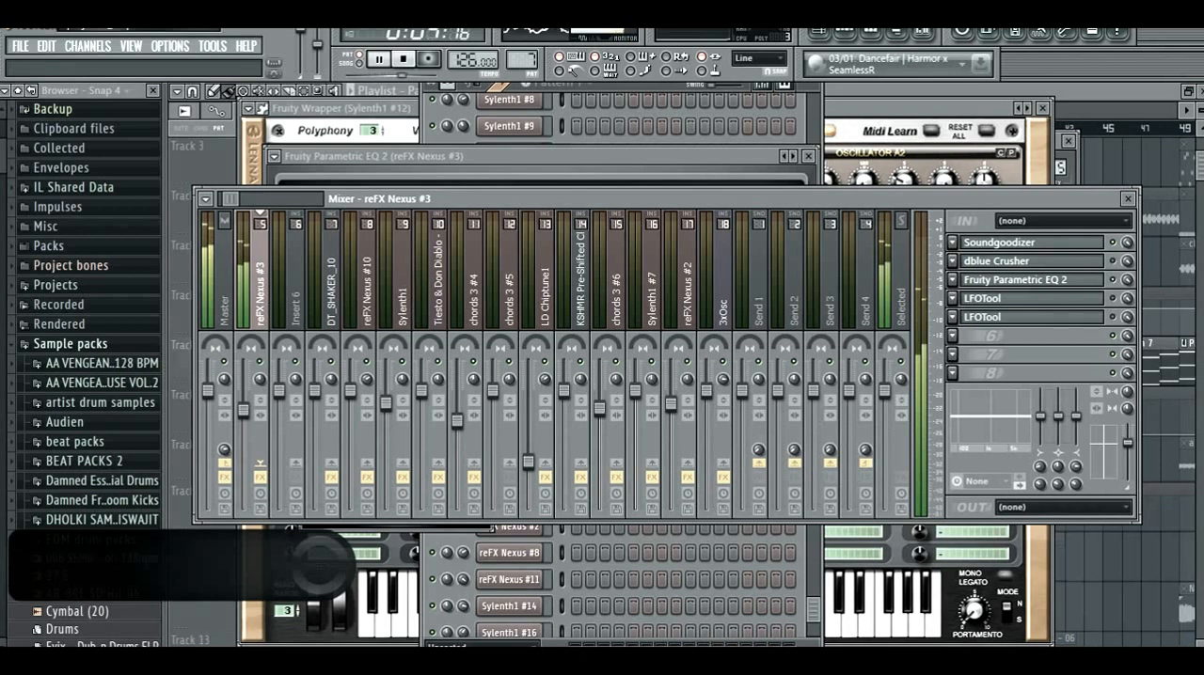
{"action": "left_click", "coordinate": [1016, 280]}
{"action": "left_click", "coordinate": [1016, 280]}
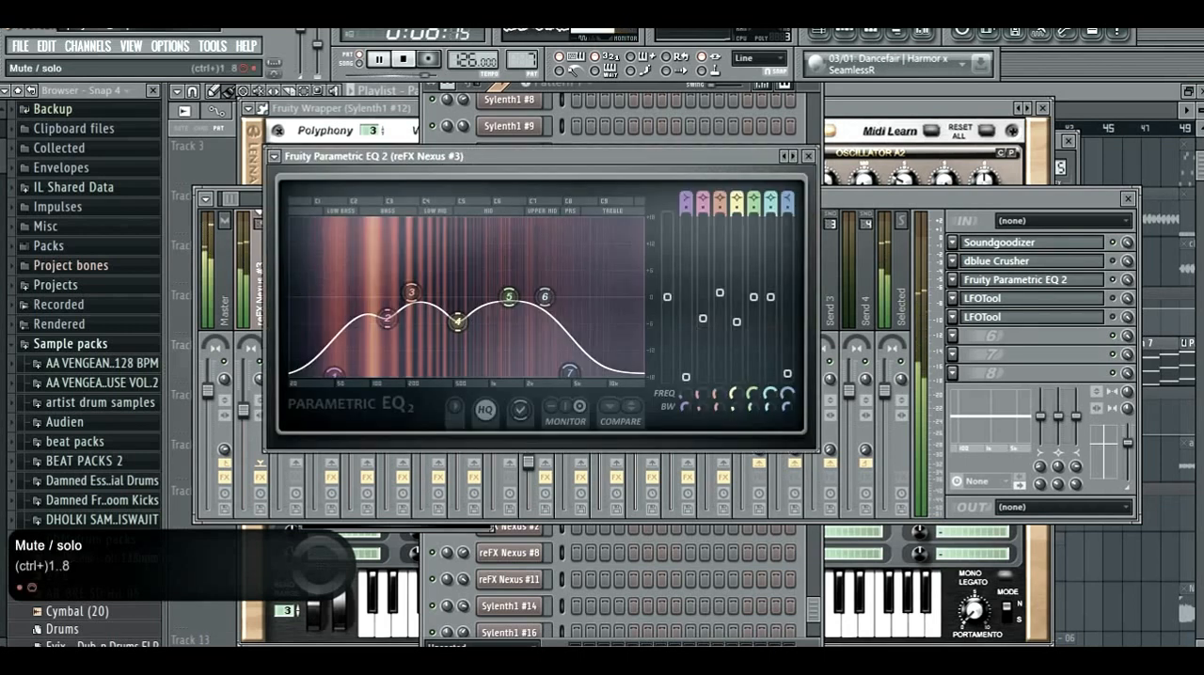
{"action": "left_click", "coordinate": [1113, 281]}
{"action": "left_click", "coordinate": [1016, 280]}
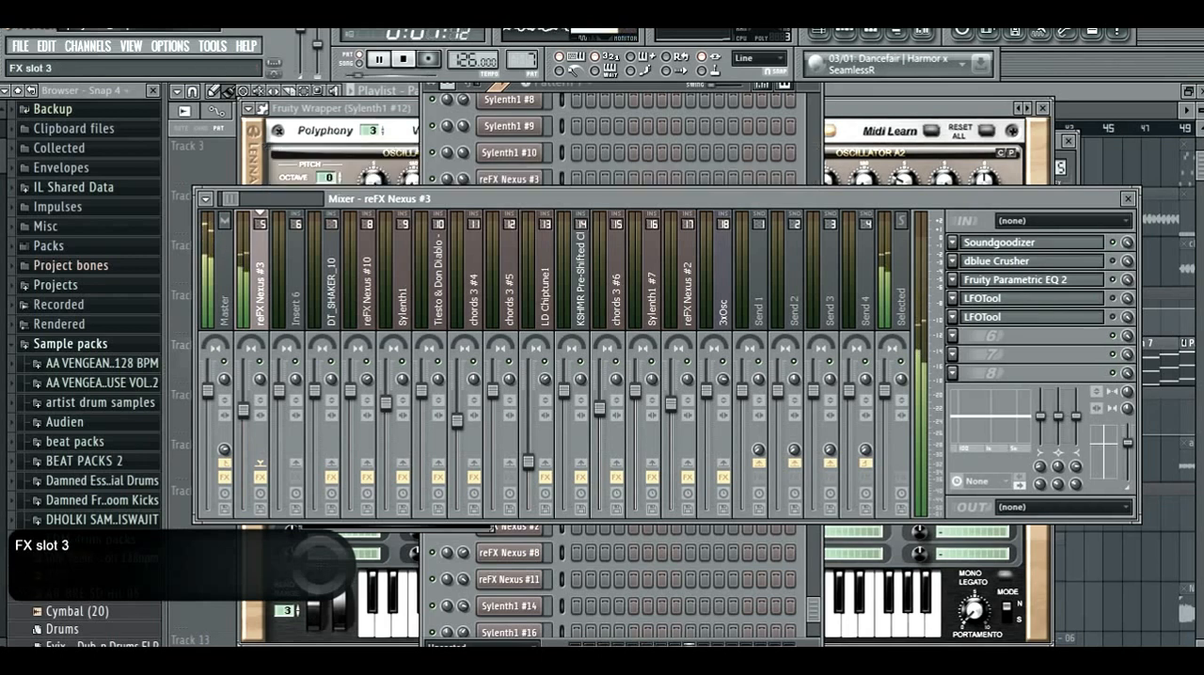
{"action": "left_click", "coordinate": [1016, 280]}
- Shift the low-cut band 1 and high-cut band 7 of the Fruity Parametric EQ 2 to slightly lower frequencies, and stop playback
{"action": "left_click_drag", "start_coordinate": [569, 373], "coordinate": [579, 374]}
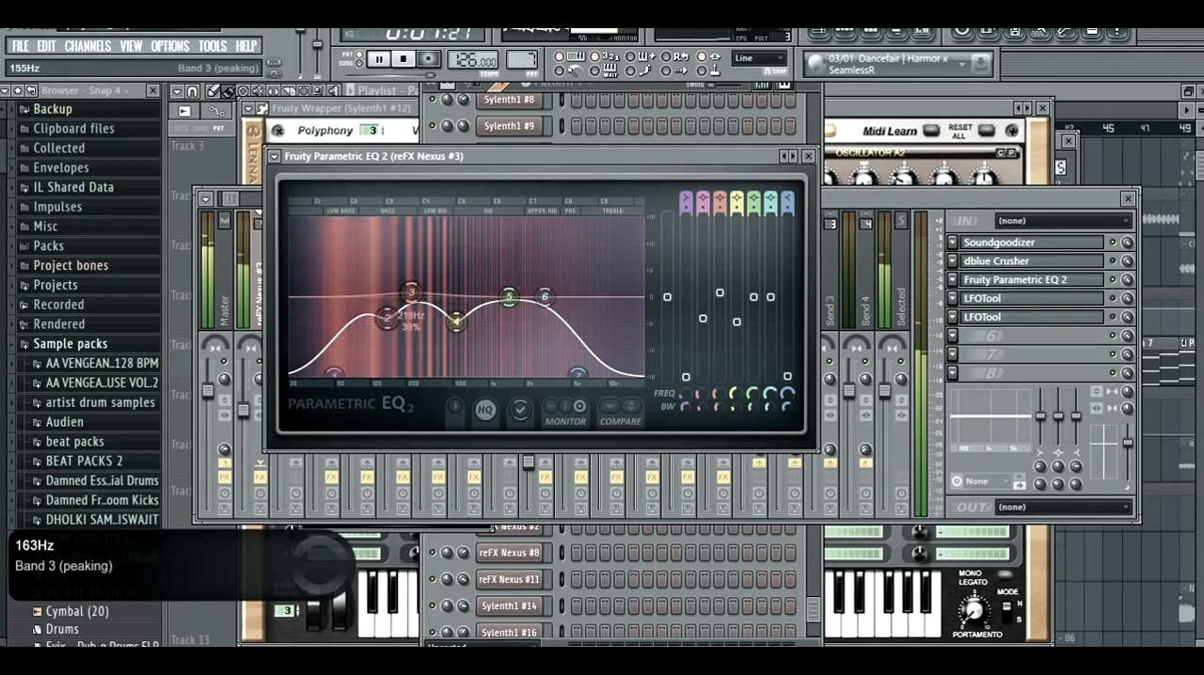
{"action": "left_click_drag", "start_coordinate": [335, 374], "coordinate": [326, 376]}
{"action": "key", "text": "space"}
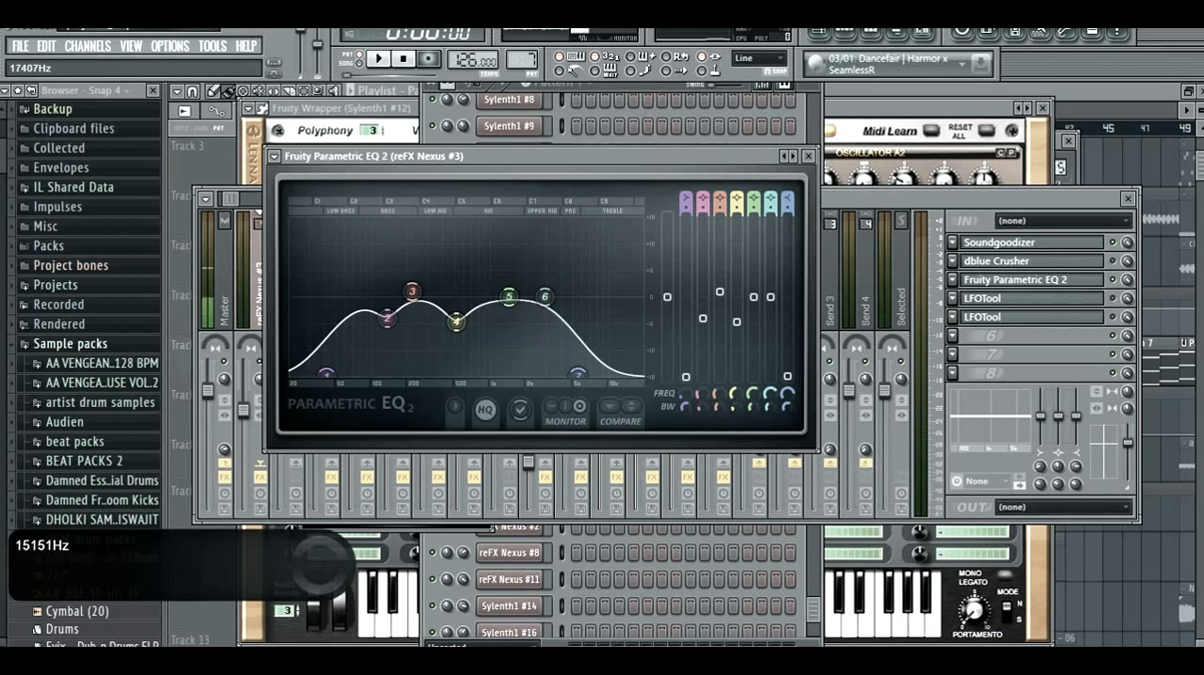
{"action": "mouse_move", "coordinate": [577, 374]}
{"action": "left_mouse_down"}
{"action": "mouse_move", "coordinate": [597, 375]}
{"action": "mouse_move", "coordinate": [563, 374]}
{"action": "left_mouse_up"}
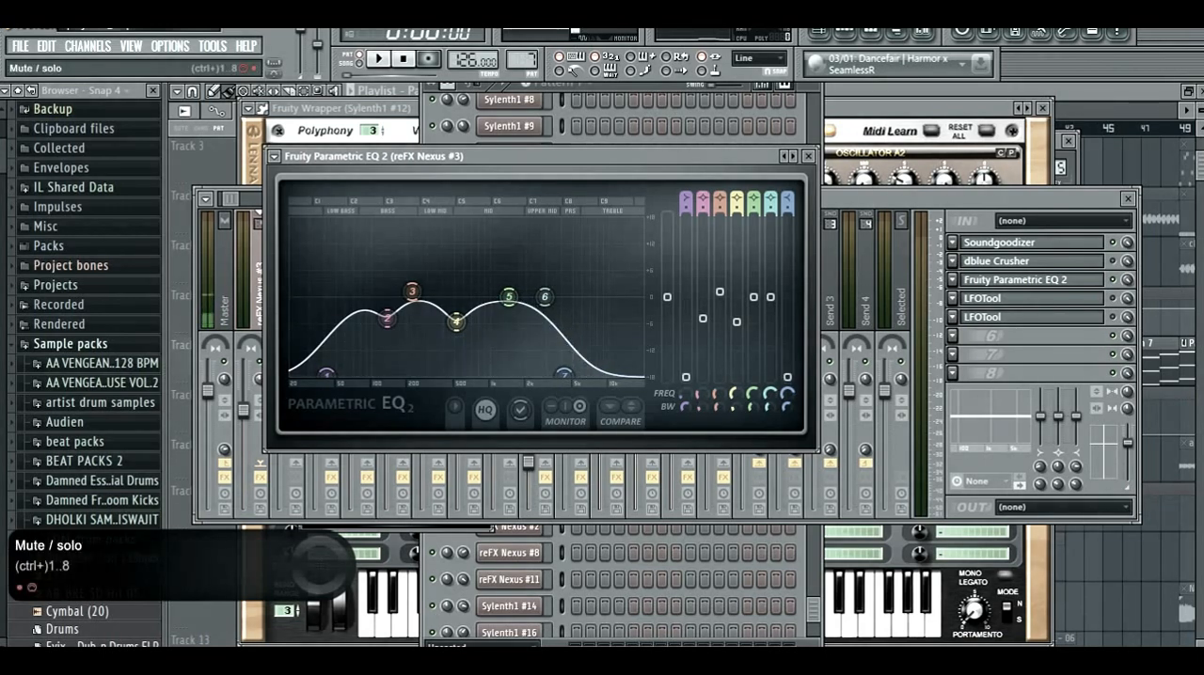
- Open both LFOTool effects on the reFX Nexus #3 track in turn and examine their volume curves
{"action": "left_click", "coordinate": [1113, 299]}
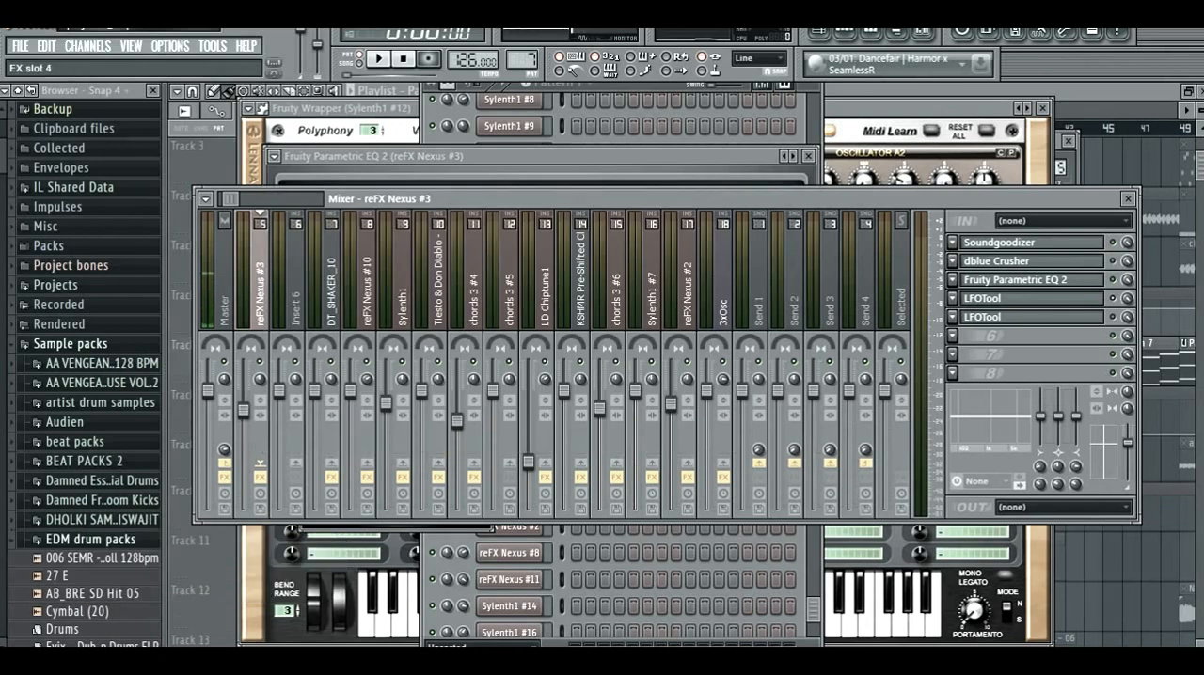
{"action": "left_click", "coordinate": [1025, 298]}
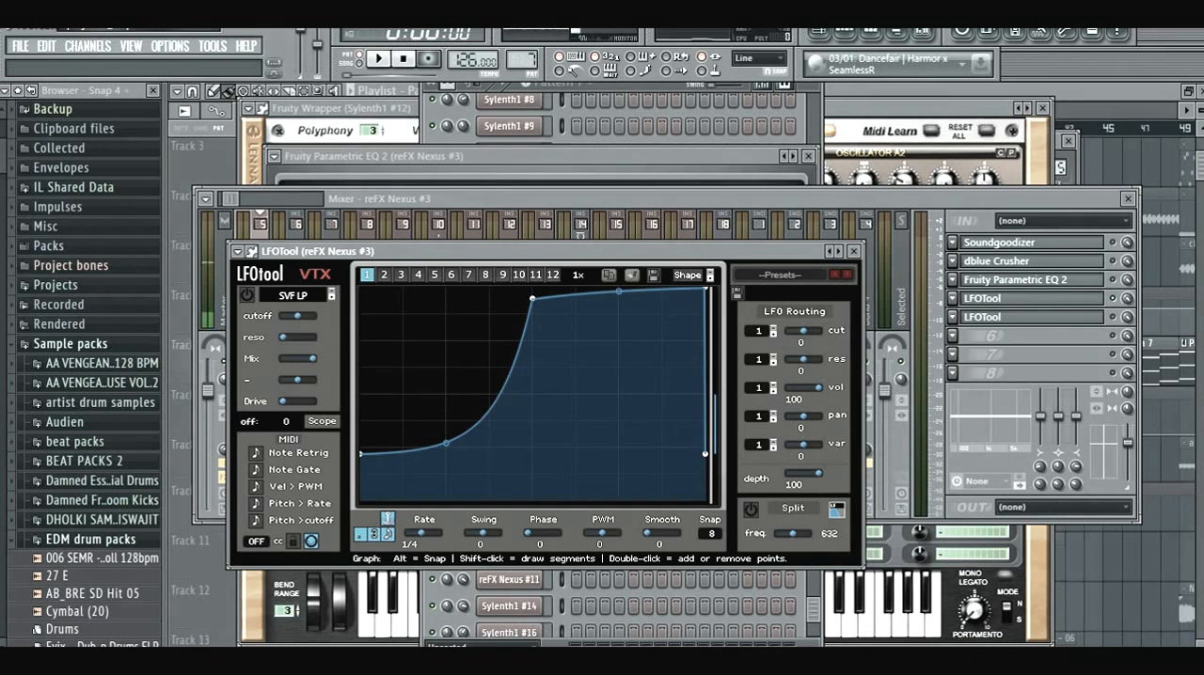
{"action": "left_click_drag", "start_coordinate": [470, 251], "coordinate": [465, 199]}
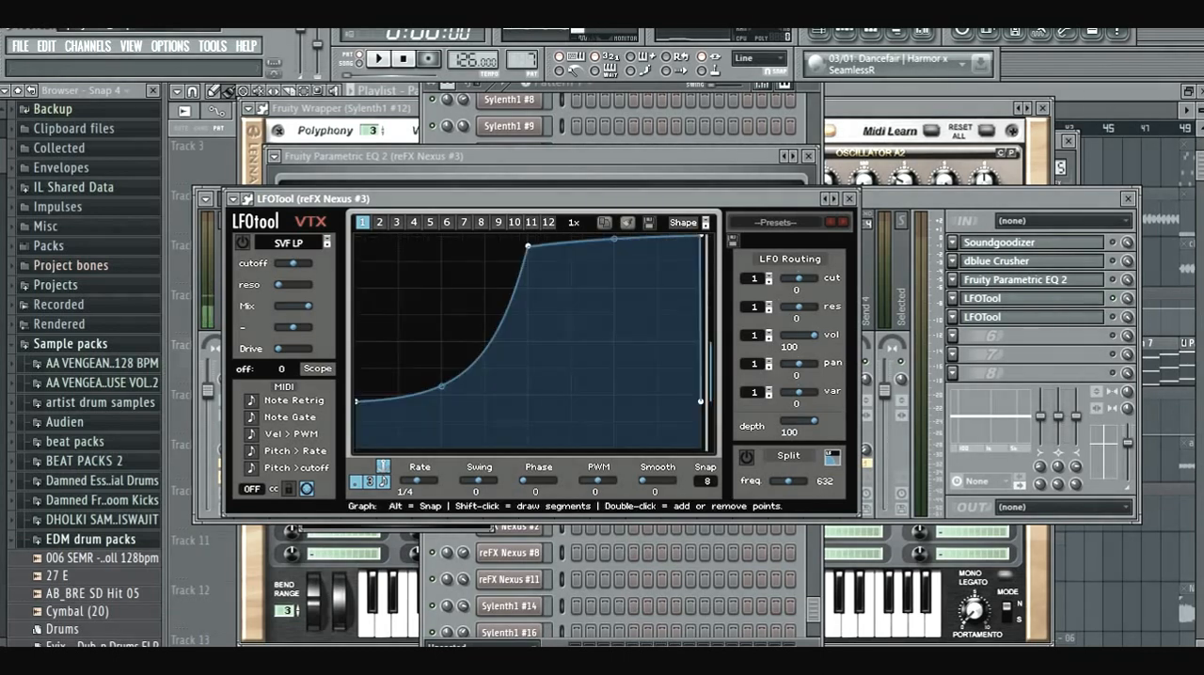
{"action": "left_click", "coordinate": [1025, 317]}
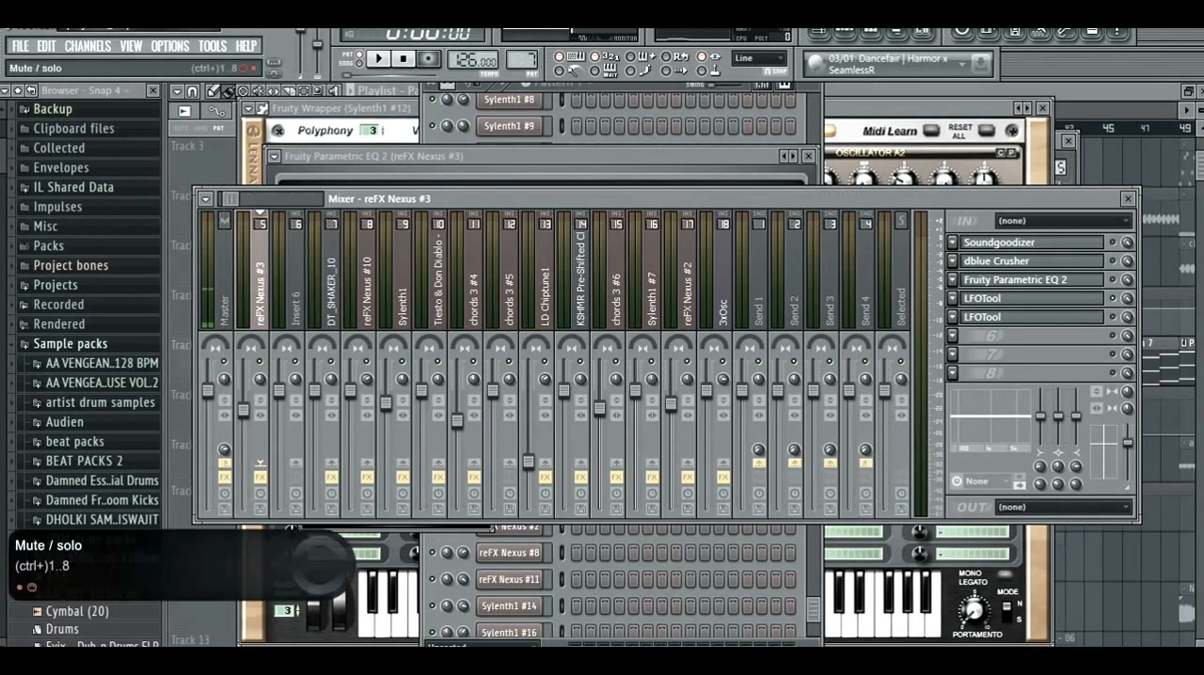
{"action": "left_click", "coordinate": [1025, 317]}
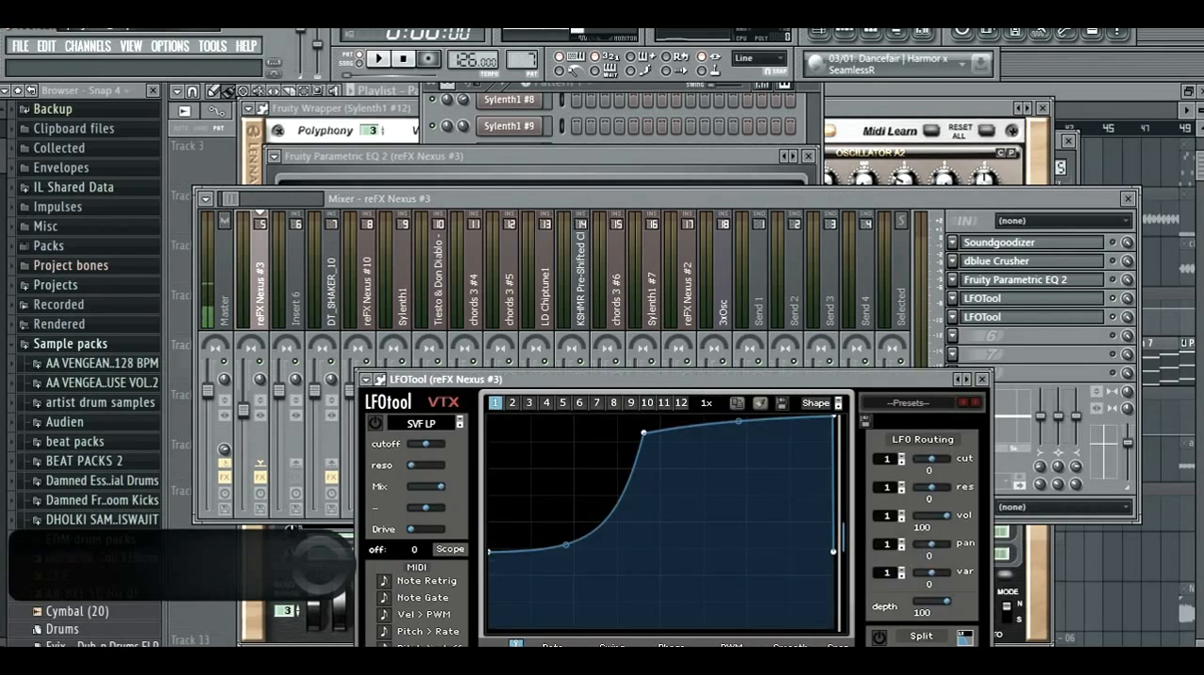
{"action": "left_click_drag", "start_coordinate": [677, 380], "coordinate": [662, 333]}
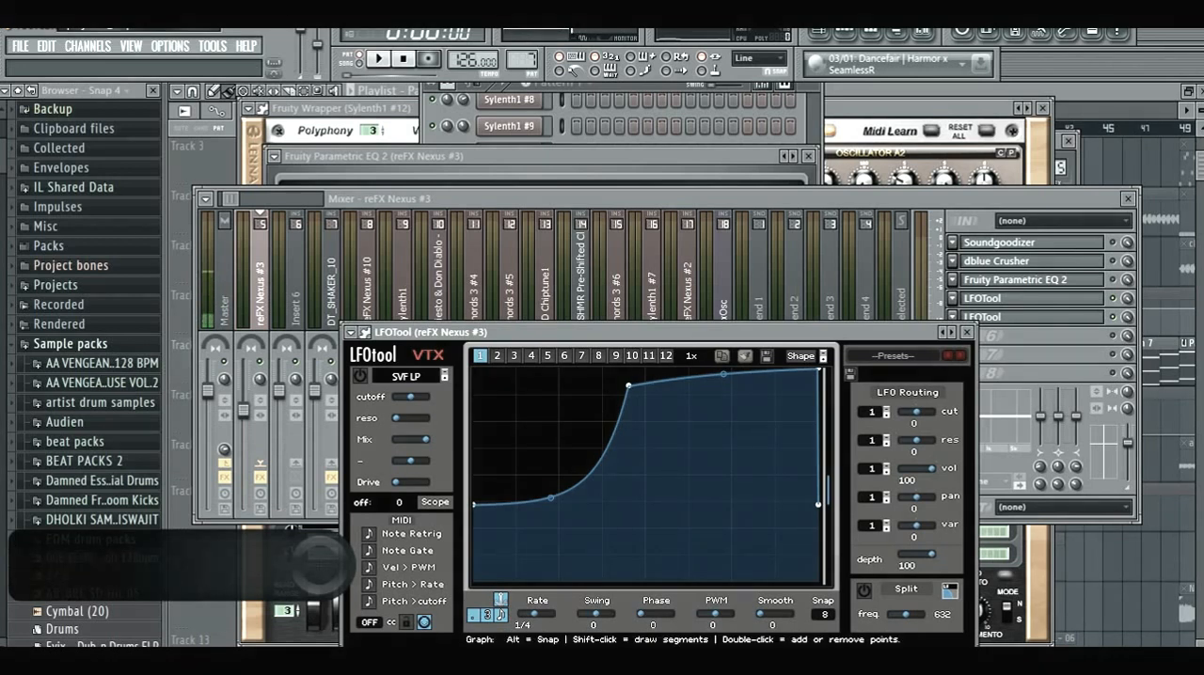
- Clear the plugin and mixer windows and place the playlist's playback position at bar 41, where the drop starts
{"action": "left_click", "coordinate": [819, 33]}
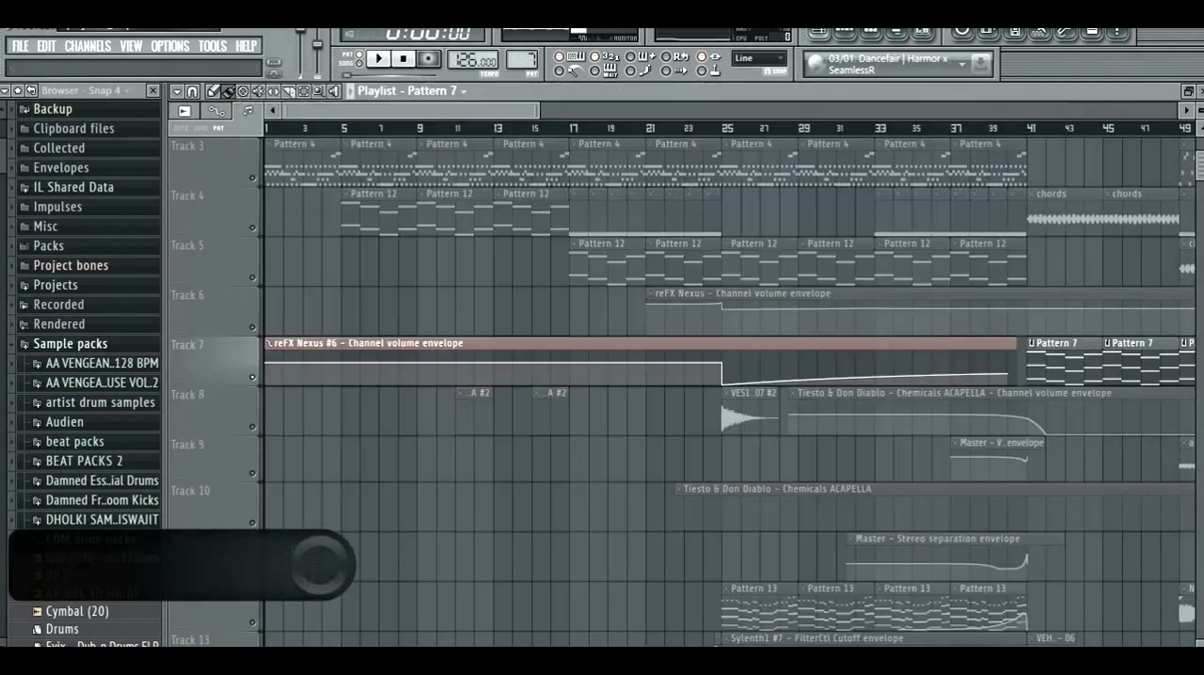
{"action": "scroll", "coordinate": [696, 221], "scroll_direction": "down", "scroll_amount": 2}
{"action": "scroll", "coordinate": [658, 226], "scroll_direction": "up", "scroll_amount": 2}
{"action": "scroll", "coordinate": [654, 306], "scroll_direction": "up", "scroll_amount": 3}
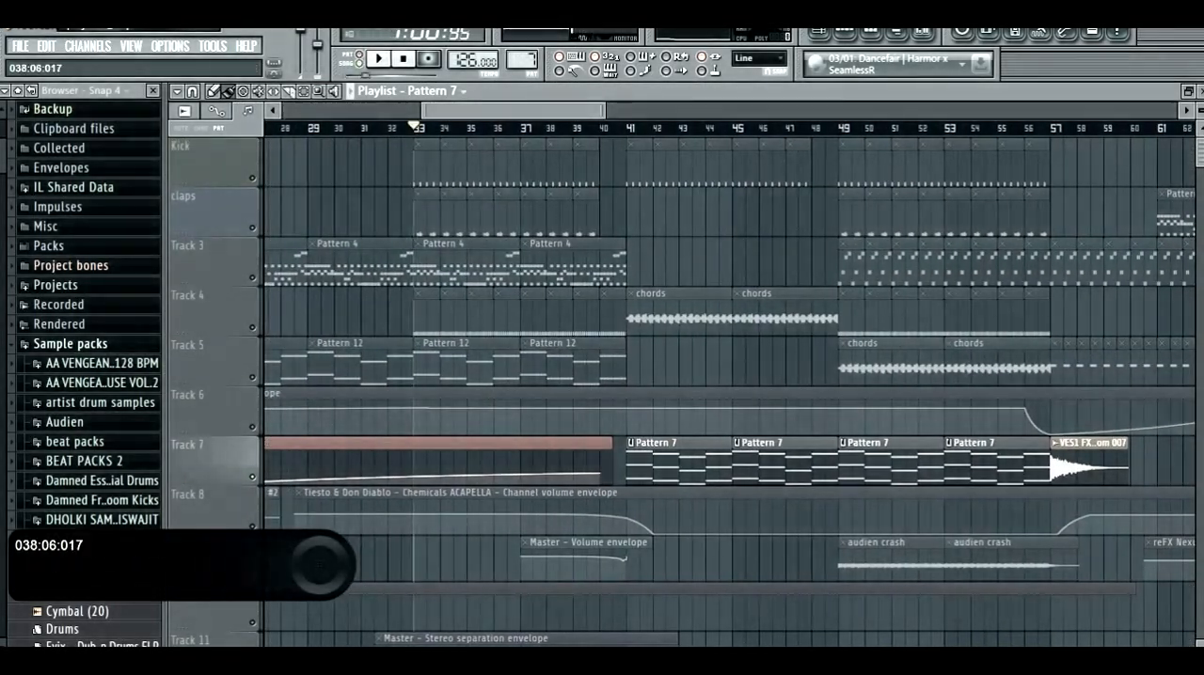
{"action": "scroll", "coordinate": [743, 264], "scroll_direction": "down", "scroll_amount": 3}
{"action": "scroll", "coordinate": [757, 325], "scroll_direction": "up", "scroll_amount": 3}
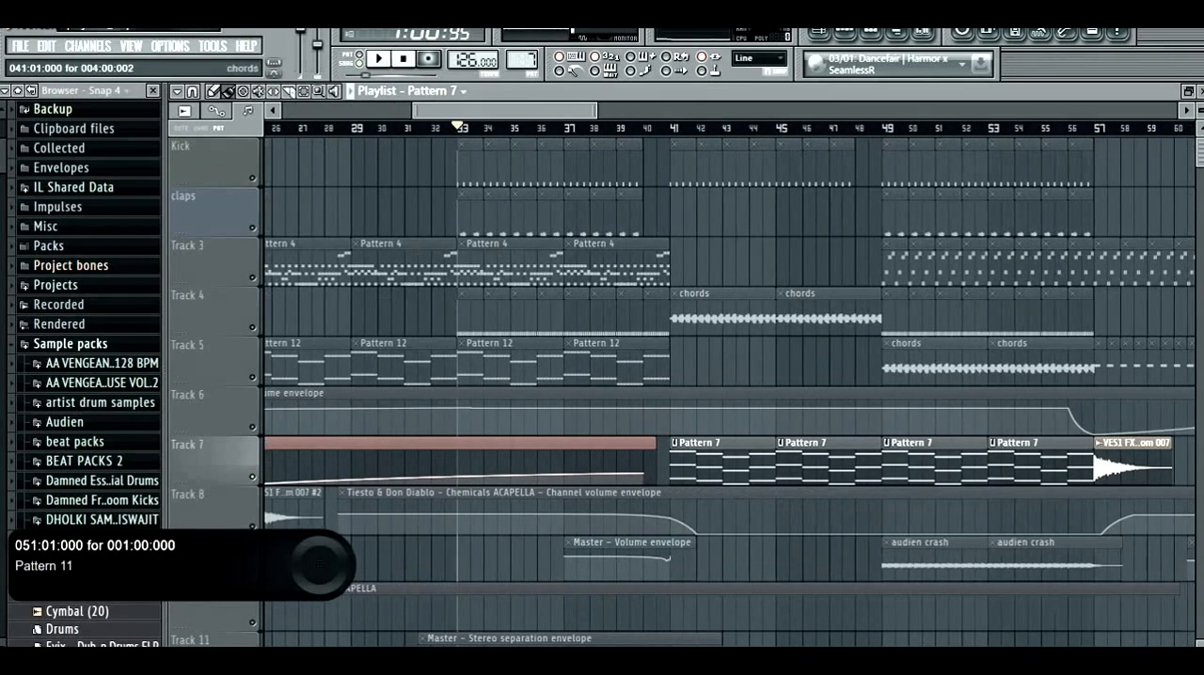
{"action": "scroll", "coordinate": [602, 357], "scroll_direction": "down", "scroll_amount": 2}
{"action": "scroll", "coordinate": [498, 386], "scroll_direction": "up", "scroll_amount": 2}
{"action": "scroll", "coordinate": [434, 250], "scroll_direction": "up", "scroll_amount": 2}
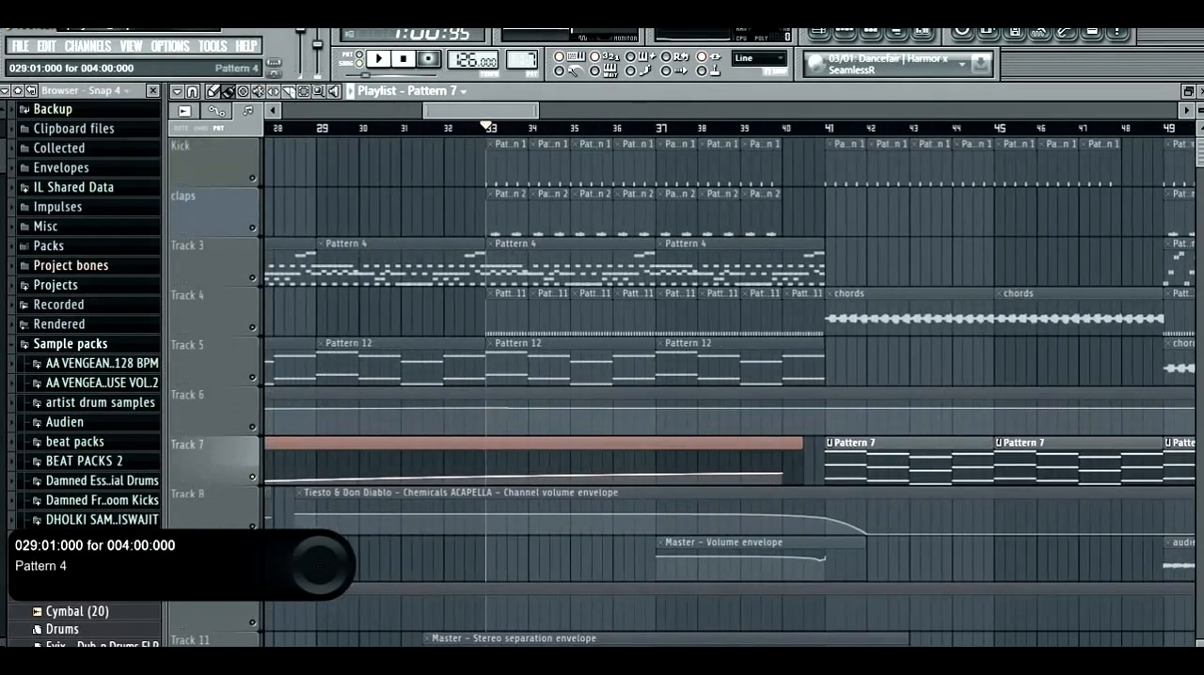
{"action": "scroll", "coordinate": [479, 211], "scroll_direction": "down", "scroll_amount": 2}
{"action": "scroll", "coordinate": [759, 212], "scroll_direction": "up", "scroll_amount": 4}
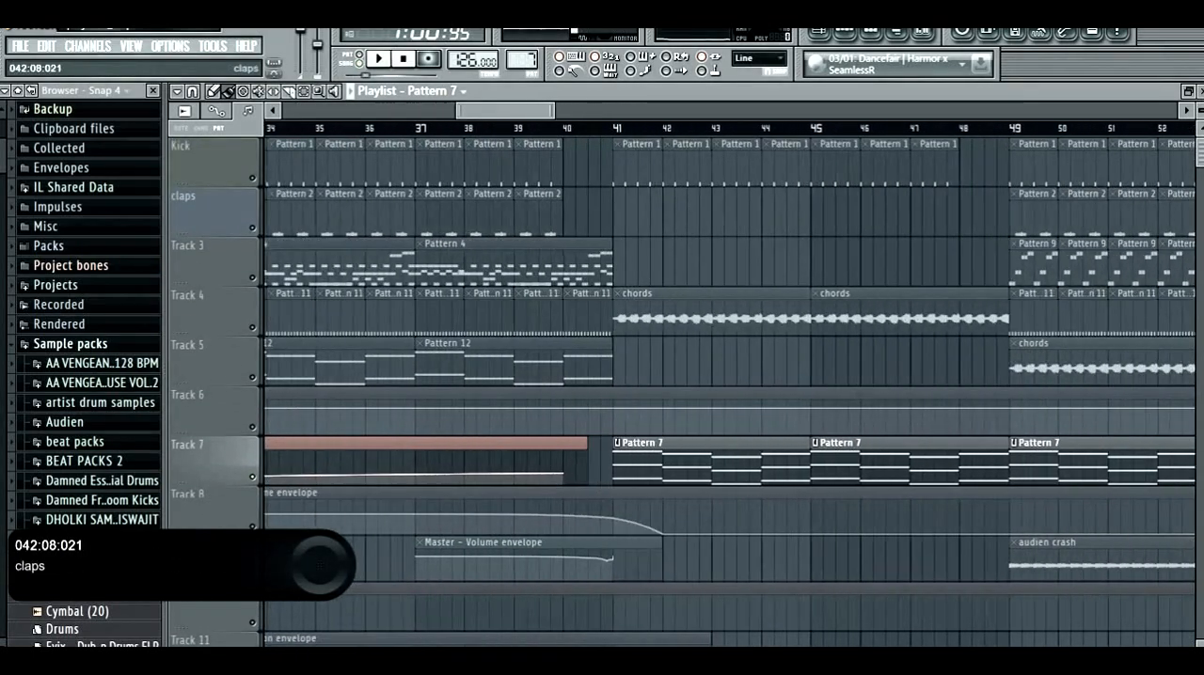
{"action": "left_click", "coordinate": [577, 128]}
- Solo the playlist's Kick track together with Track 7 and play the drop from bar 41
{"action": "double_click", "coordinate": [209, 163]}
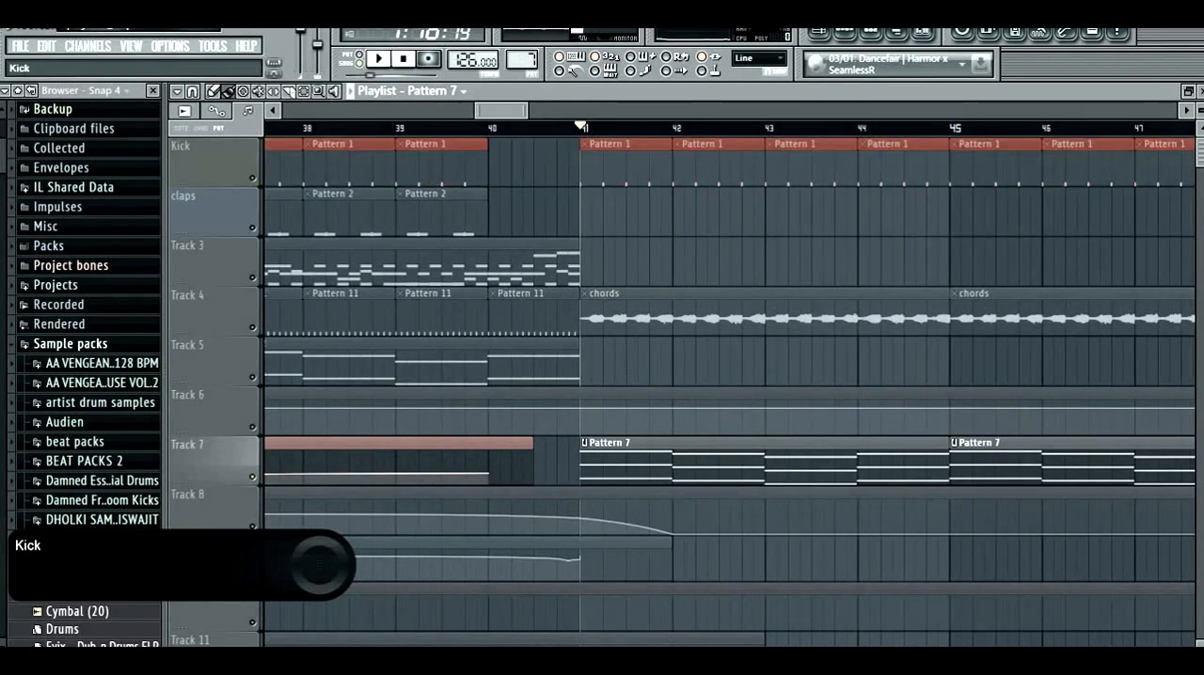
{"action": "right_click", "coordinate": [252, 178]}
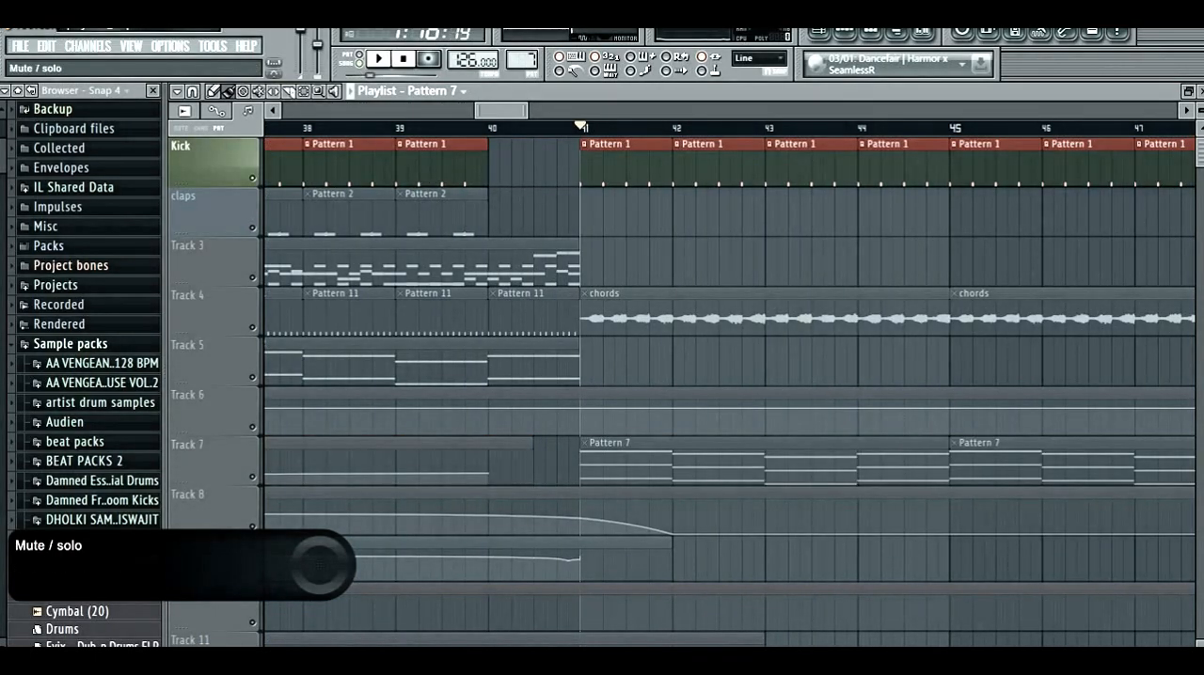
{"action": "left_click", "coordinate": [252, 477]}
{"action": "scroll", "coordinate": [236, 468], "scroll_direction": "down", "scroll_amount": 3}
{"action": "key", "text": "space"}
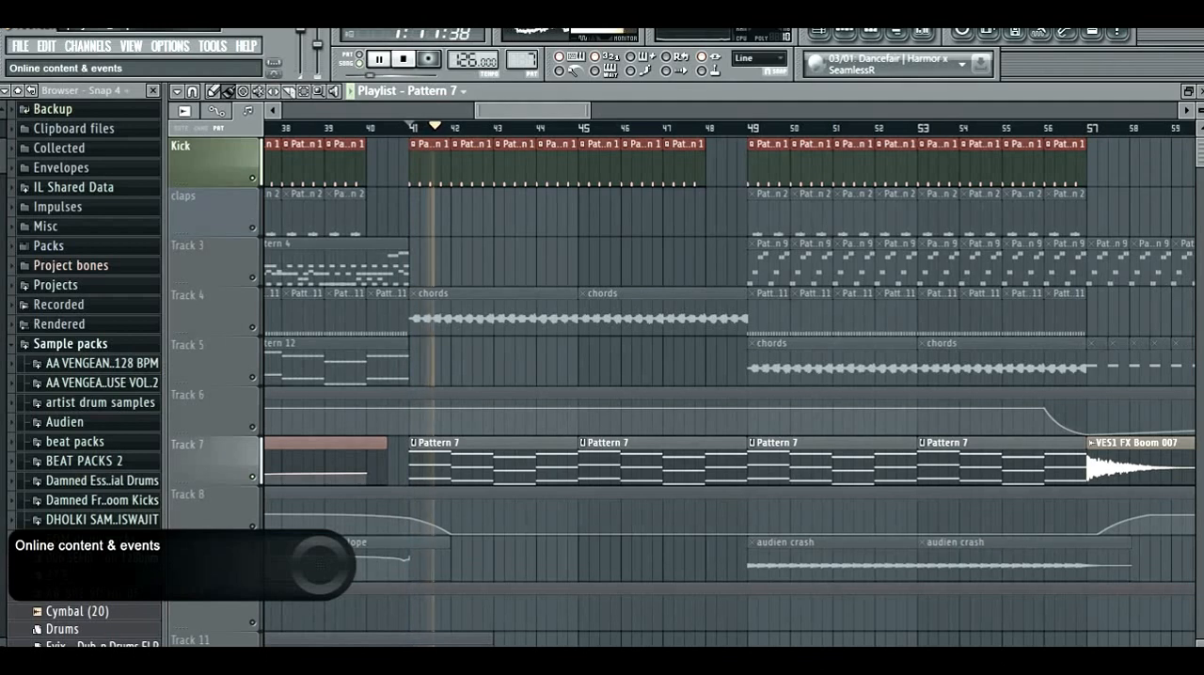
- Raise the reFX Nexus #3 mixer track's volume to 87 % (-3.1 dB) during playback, then stop
{"action": "key", "text": "F9"}
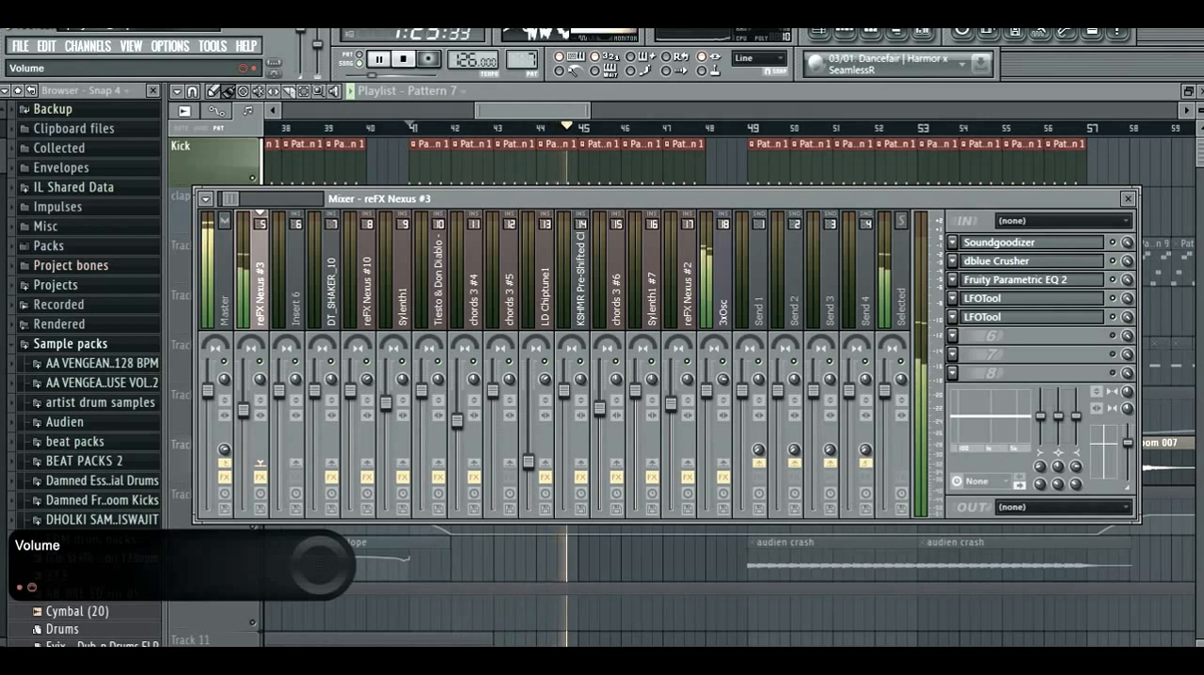
{"action": "left_click_drag", "start_coordinate": [244, 410], "coordinate": [243, 405]}
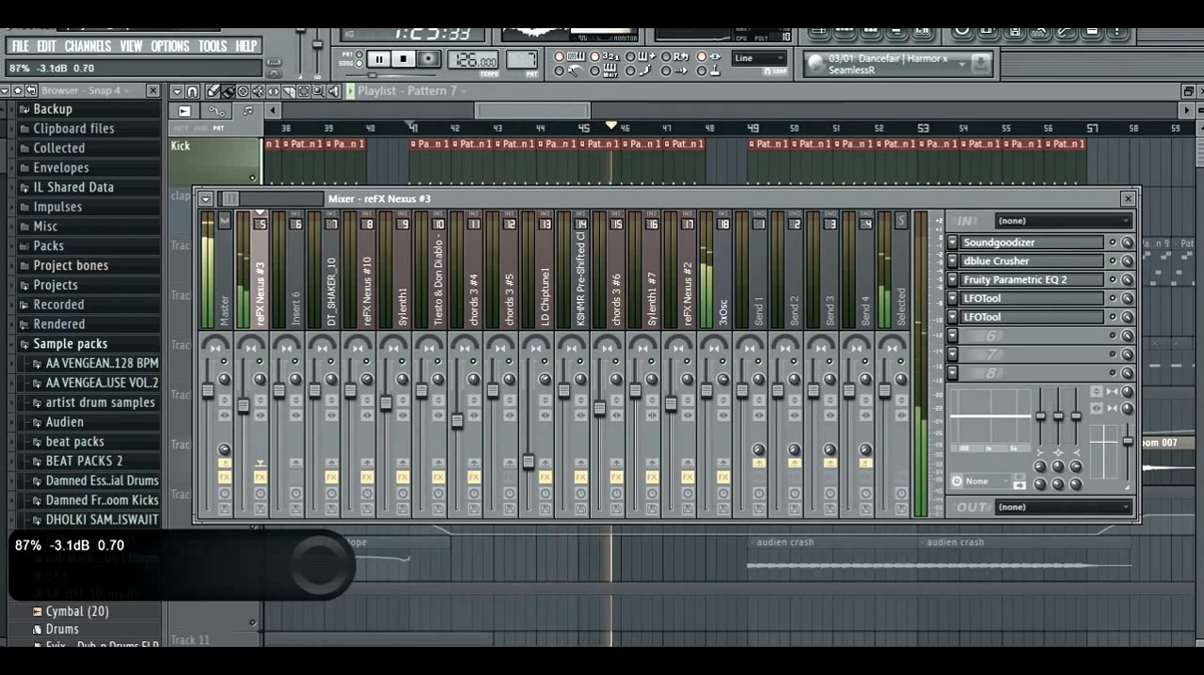
{"action": "key", "text": "space"}
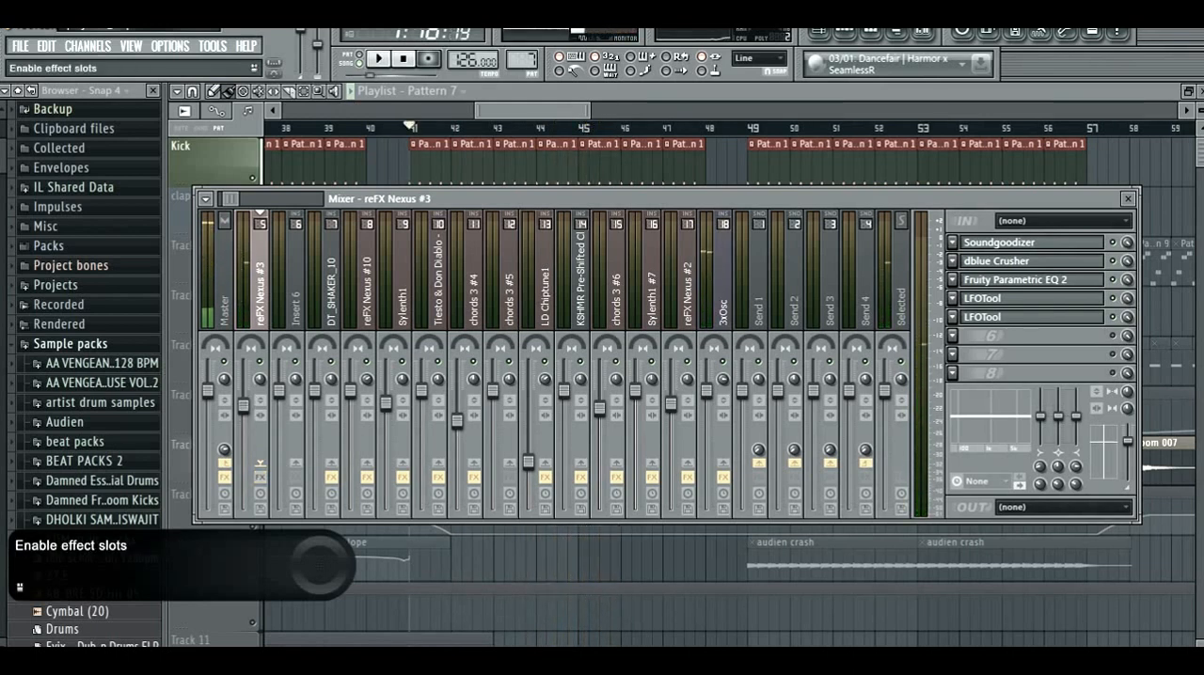
- Replay the kick and Pattern 7 from bar 41 several times to check the reFX Nexus #3 track's level in the mixer
{"action": "key", "text": "space"}
{"action": "key", "text": "space"}
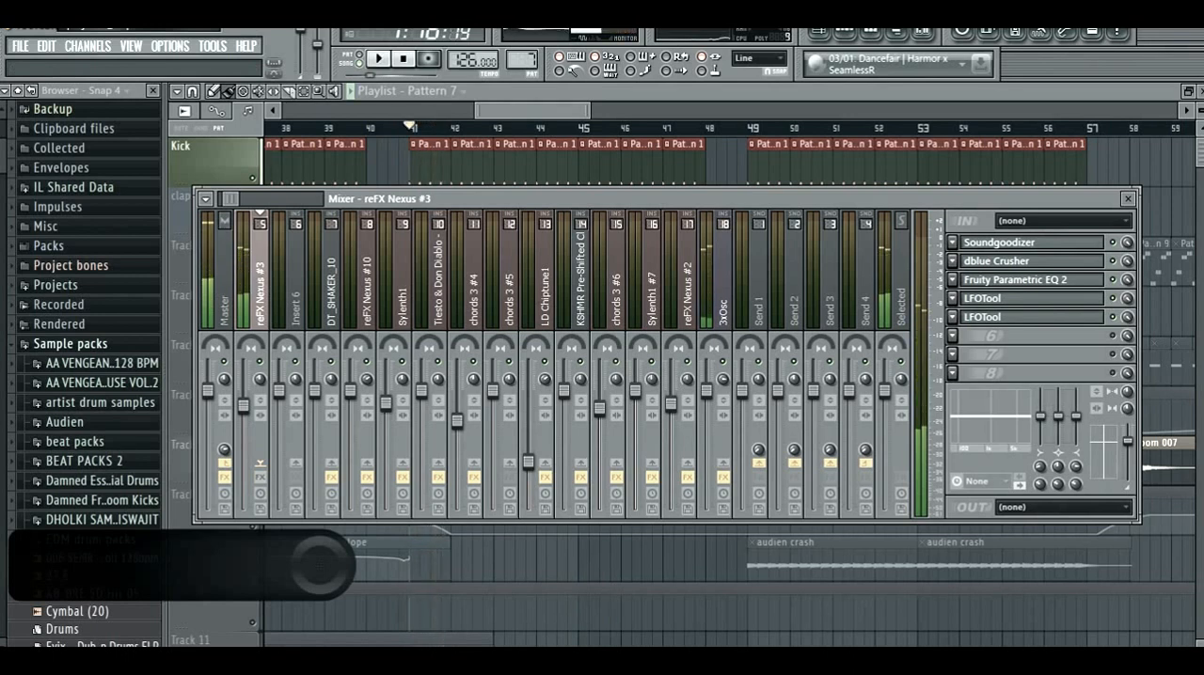
{"action": "key", "text": "space"}
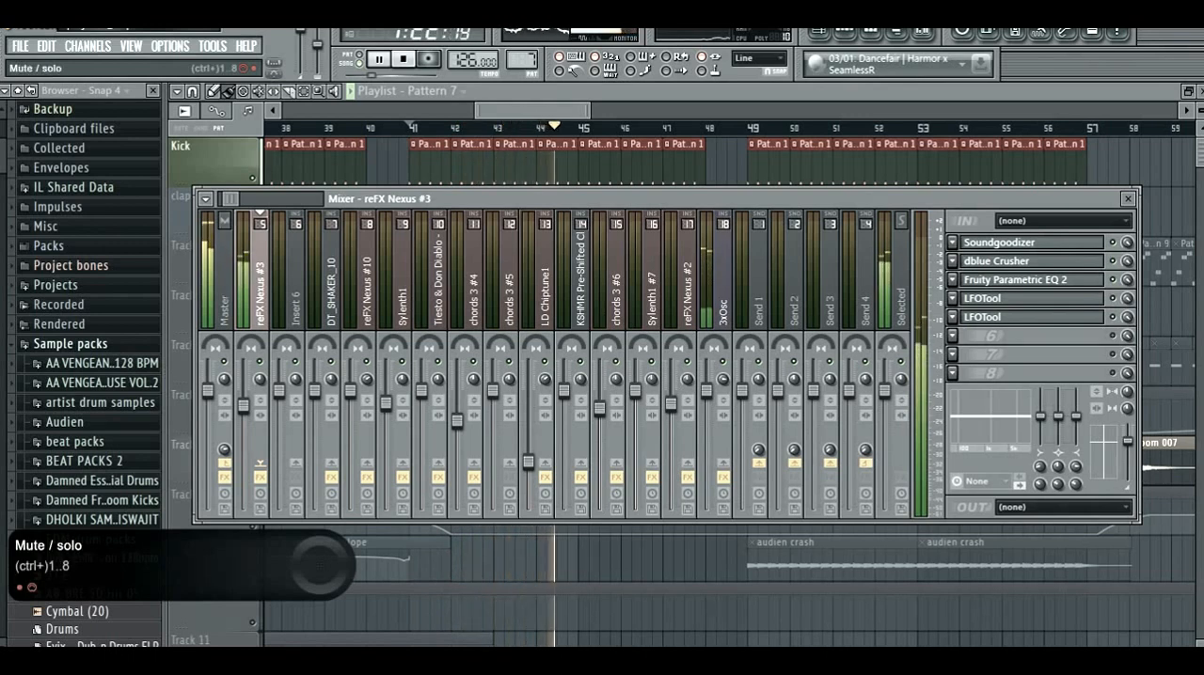
{"action": "key", "text": "space"}
{"action": "key", "text": "space"}
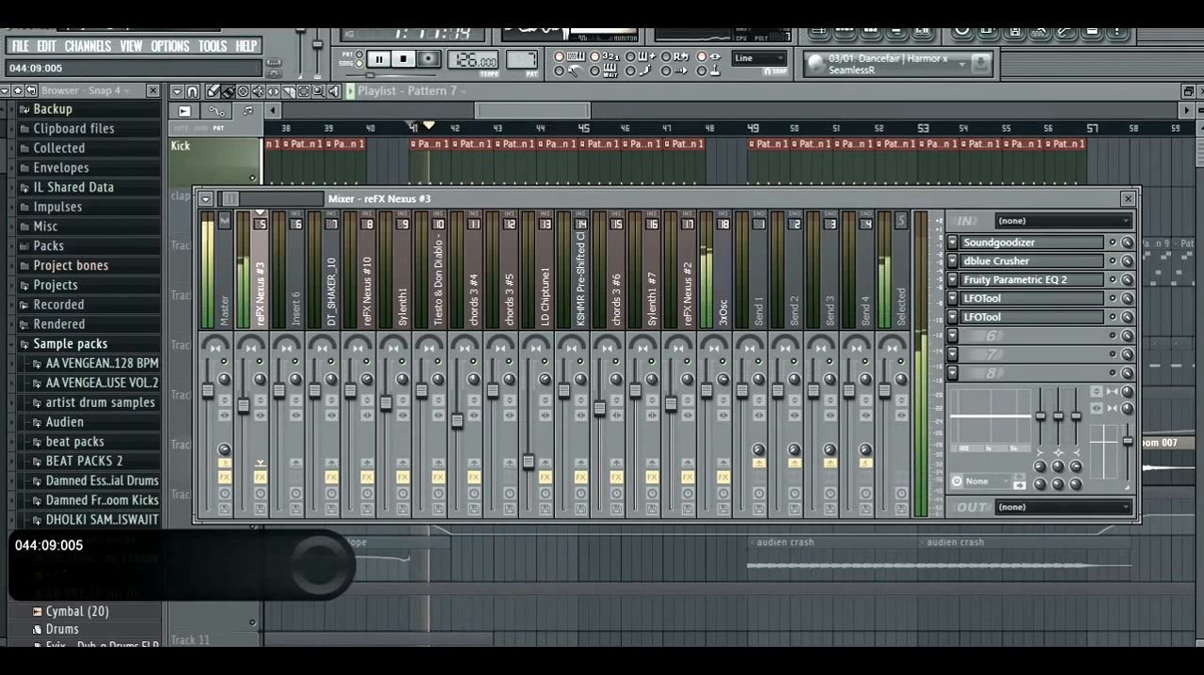
- Close the mixer and unmute all playlist tracks during playback
{"action": "key", "text": "F9"}
{"action": "scroll", "coordinate": [216, 311], "scroll_direction": "down", "scroll_amount": 4}
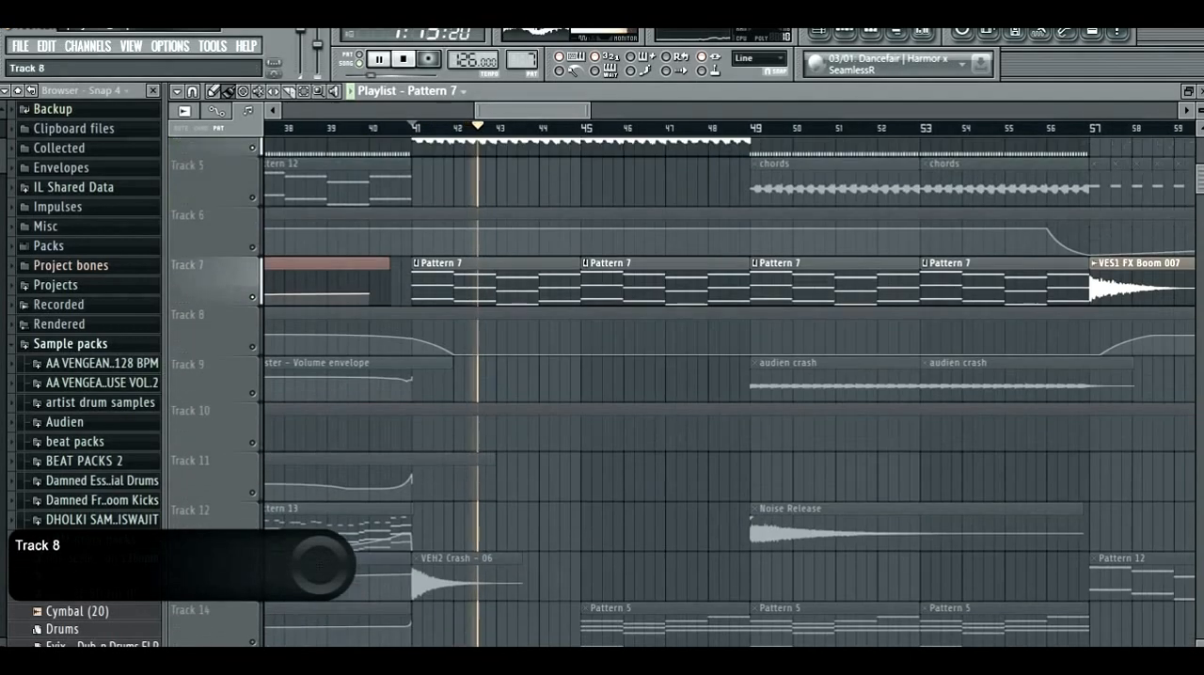
{"action": "right_click", "coordinate": [252, 278]}
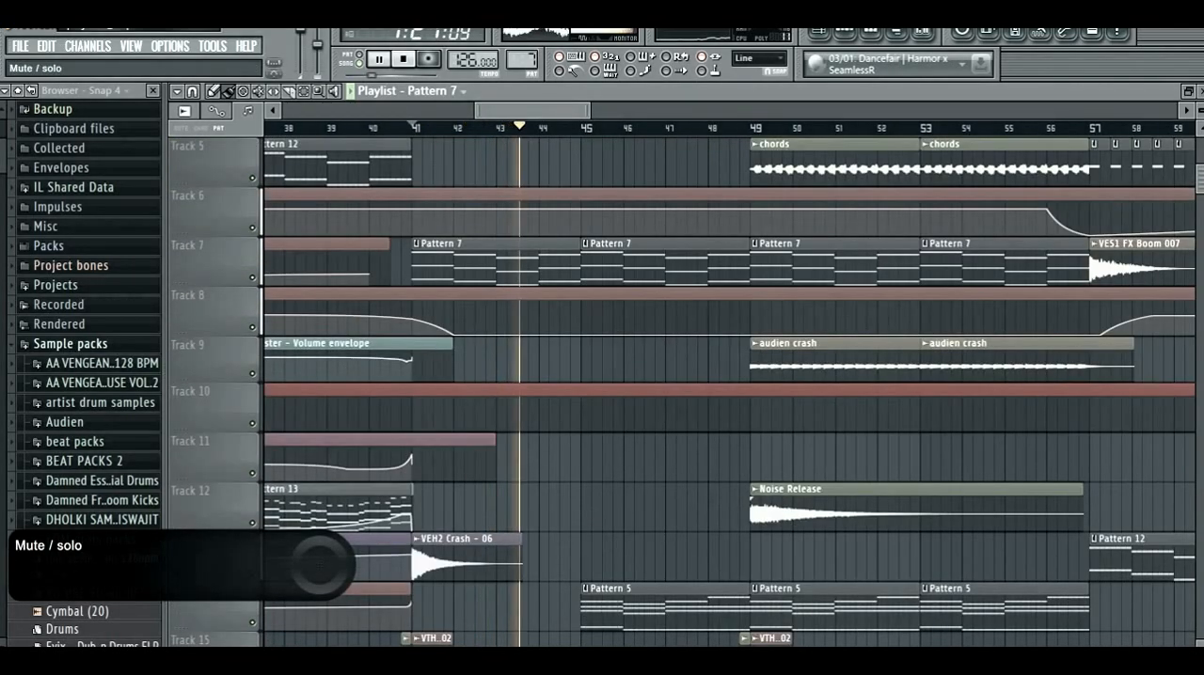
- Listen to the full drop while examining the clips across the playlist tracks, and jump playback to bar 49
{"action": "scroll", "coordinate": [280, 356], "scroll_direction": "up", "scroll_amount": 4}
{"action": "scroll", "coordinate": [280, 355], "scroll_direction": "down", "scroll_amount": 2}
{"action": "scroll", "coordinate": [280, 356], "scroll_direction": "up", "scroll_amount": 2}
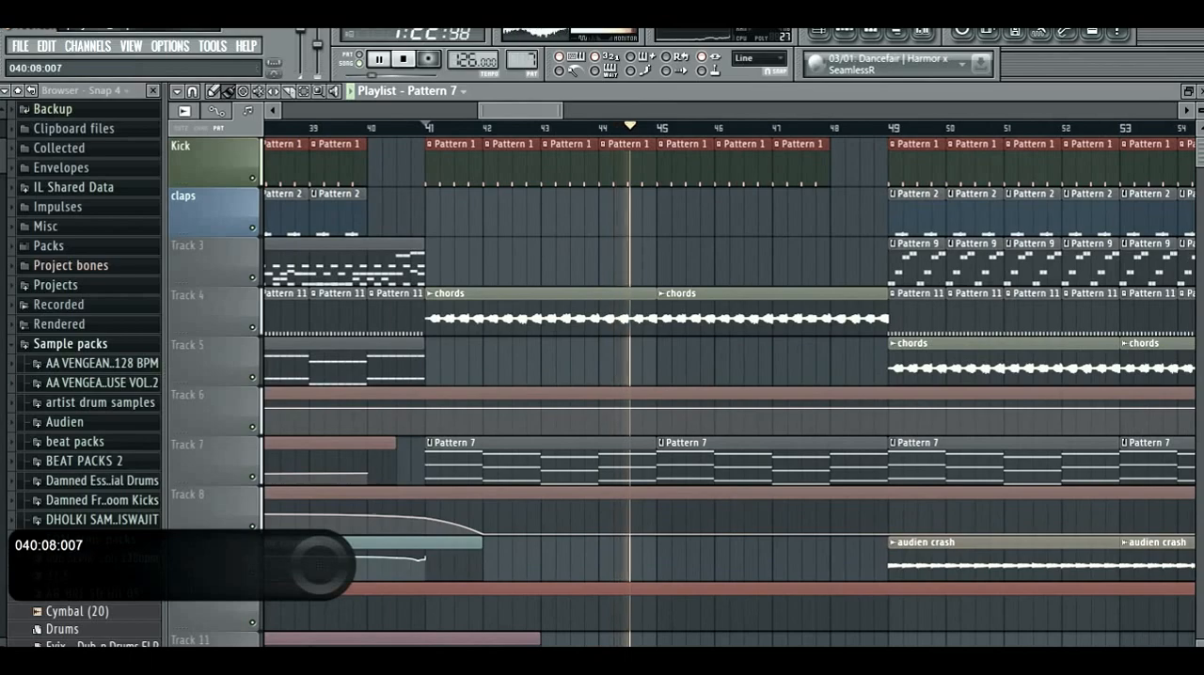
{"action": "scroll", "coordinate": [434, 331], "scroll_direction": "down", "scroll_amount": 2}
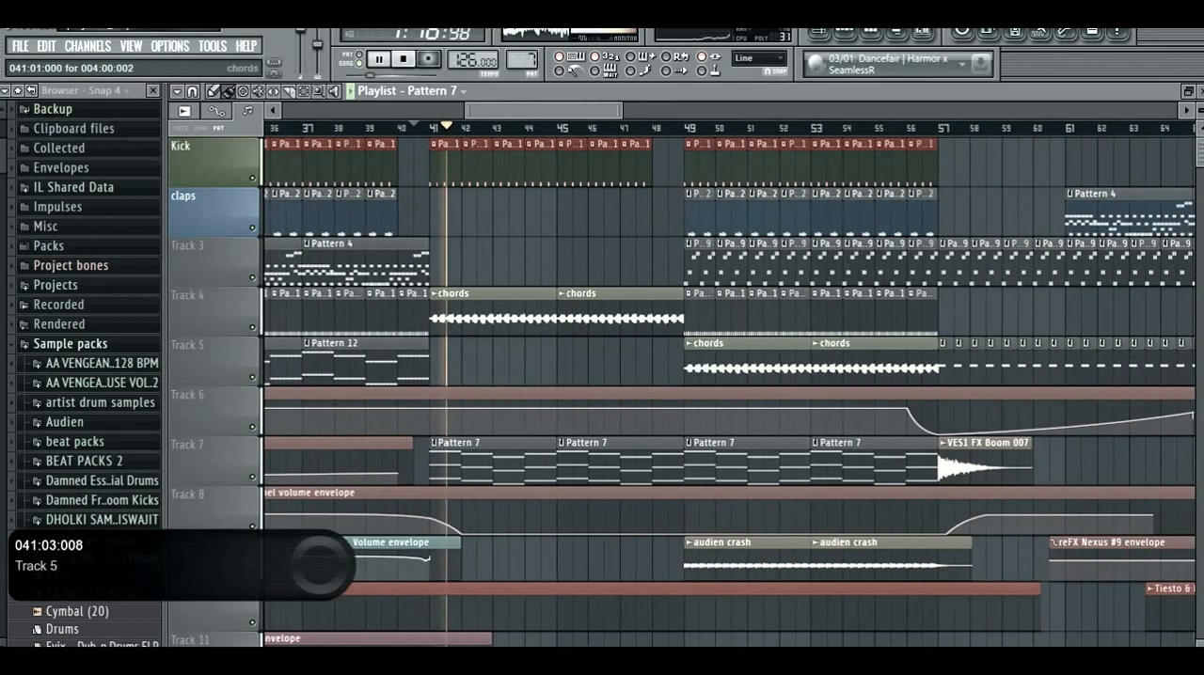
{"action": "scroll", "coordinate": [453, 404], "scroll_direction": "down", "scroll_amount": 5}
{"action": "scroll", "coordinate": [457, 461], "scroll_direction": "down", "scroll_amount": 8}
{"action": "scroll", "coordinate": [470, 470], "scroll_direction": "up", "scroll_amount": 7}
{"action": "scroll", "coordinate": [527, 351], "scroll_direction": "up", "scroll_amount": 8}
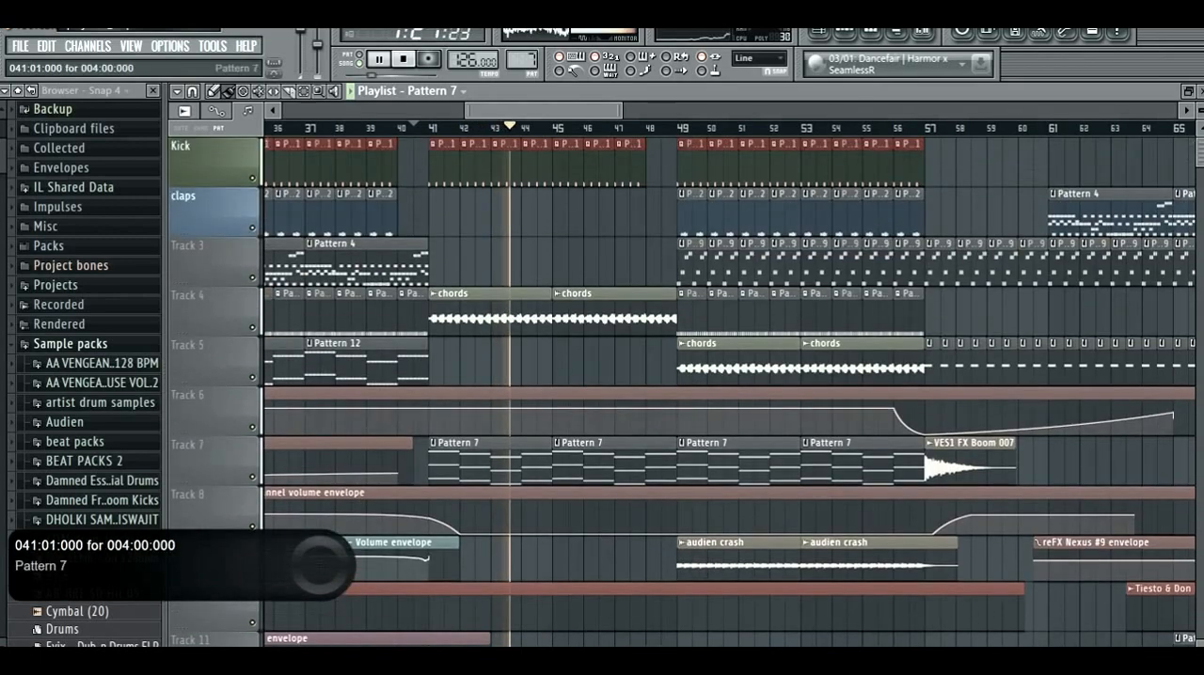
{"action": "scroll", "coordinate": [527, 352], "scroll_direction": "up", "scroll_amount": 2}
{"action": "scroll", "coordinate": [527, 352], "scroll_direction": "down", "scroll_amount": 3}
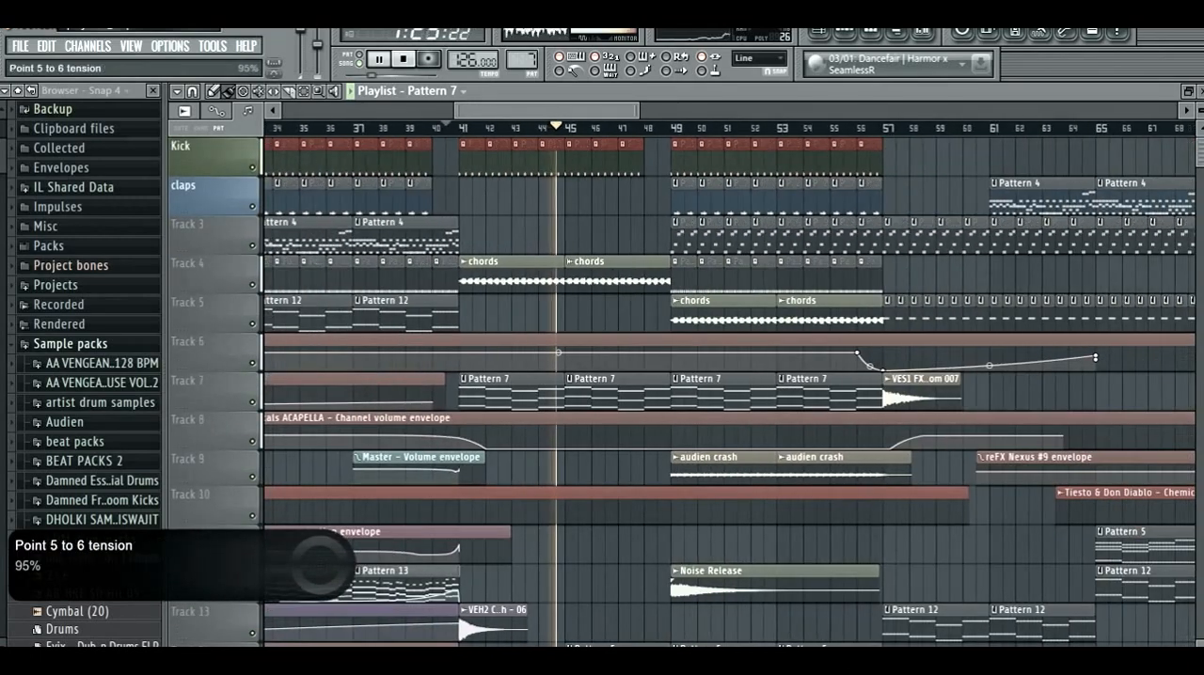
{"action": "left_click", "coordinate": [669, 128]}
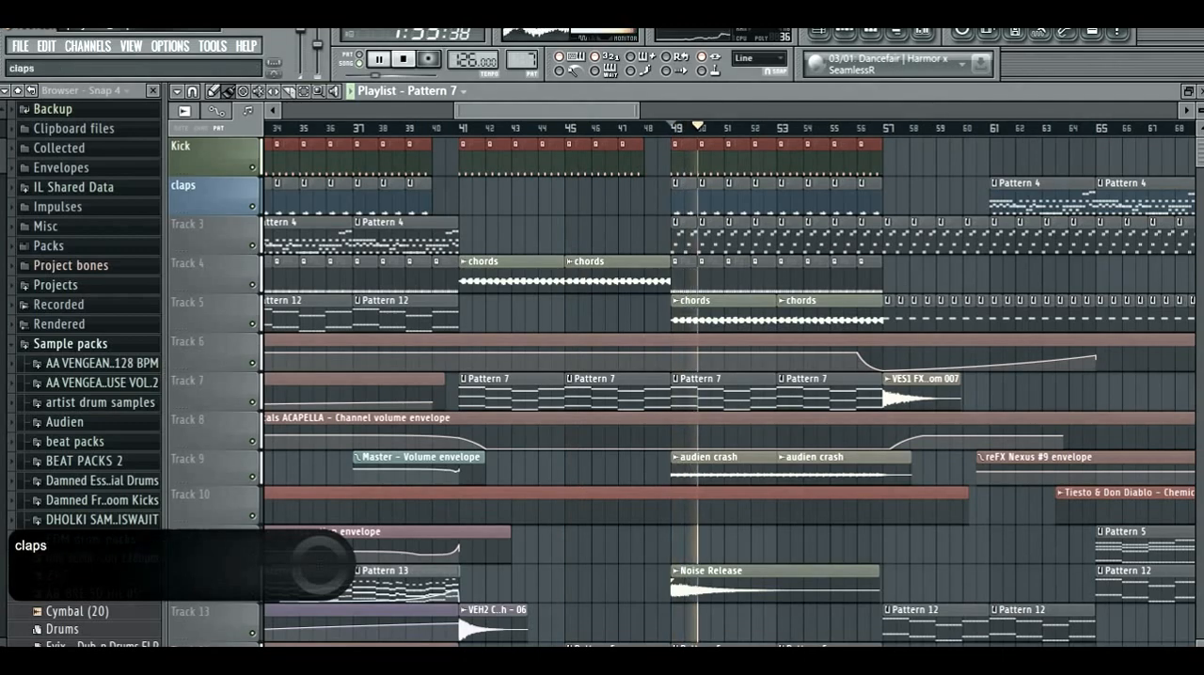
- Mute all playlist tracks except Kick, claps and Track 4, briefly playing the kick and claps from bar 49
{"action": "right_click", "coordinate": [252, 207]}
{"action": "right_click", "coordinate": [252, 168]}
{"action": "key", "text": "space"}
{"action": "left_click", "coordinate": [252, 207]}
{"action": "key", "text": "space"}
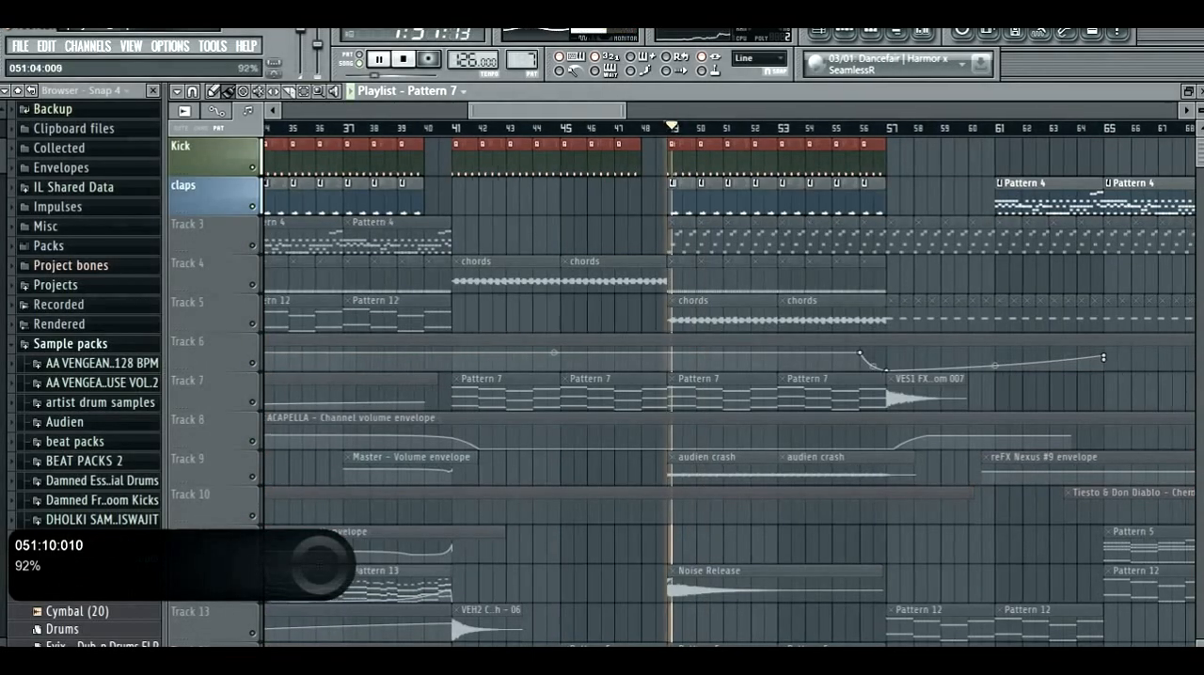
{"action": "scroll", "coordinate": [737, 353], "scroll_direction": "up", "scroll_amount": 2}
{"action": "left_click", "coordinate": [252, 285]}
- Examine how the Kick, claps and Track 4 clips are arranged around the drop between bars 41 and 57
{"action": "scroll", "coordinate": [539, 280], "scroll_direction": "down", "scroll_amount": 3}
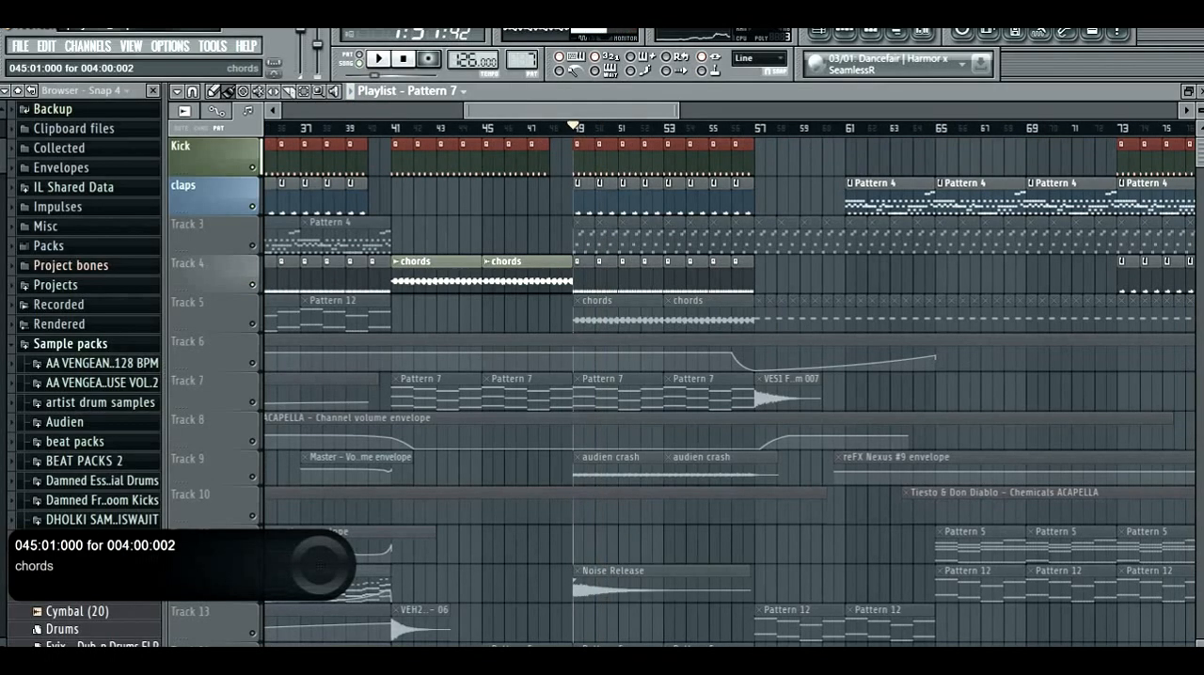
{"action": "scroll", "coordinate": [539, 280], "scroll_direction": "down", "scroll_amount": 3}
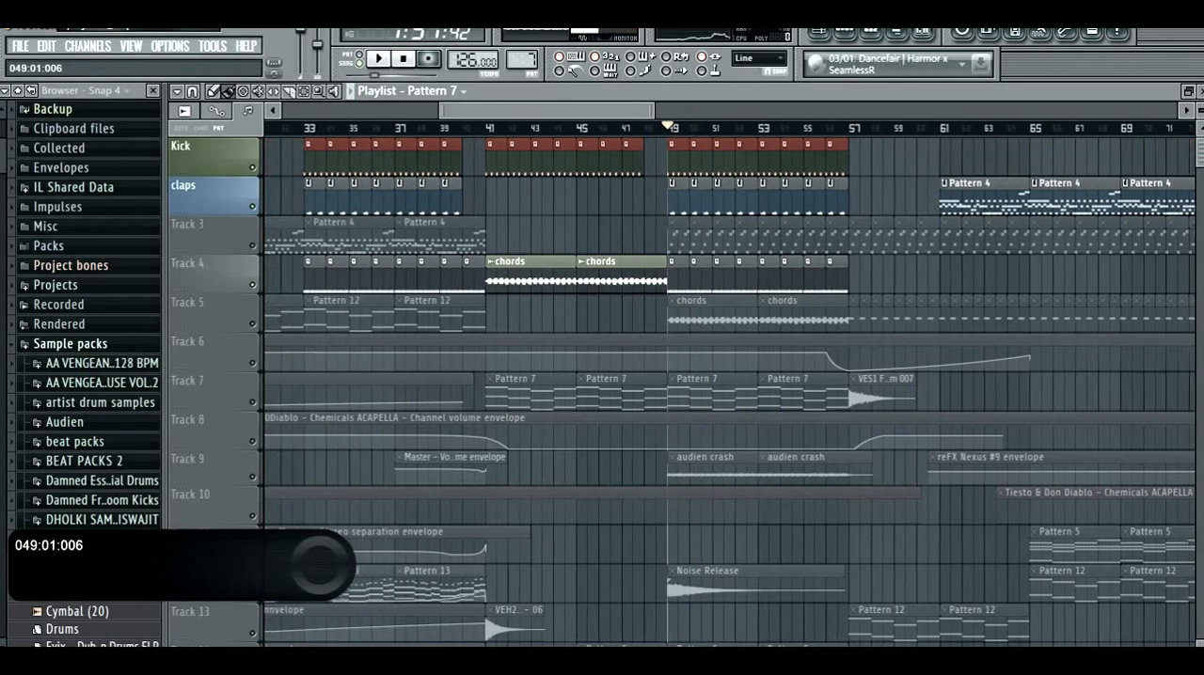
{"action": "scroll", "coordinate": [565, 280], "scroll_direction": "up", "scroll_amount": 3}
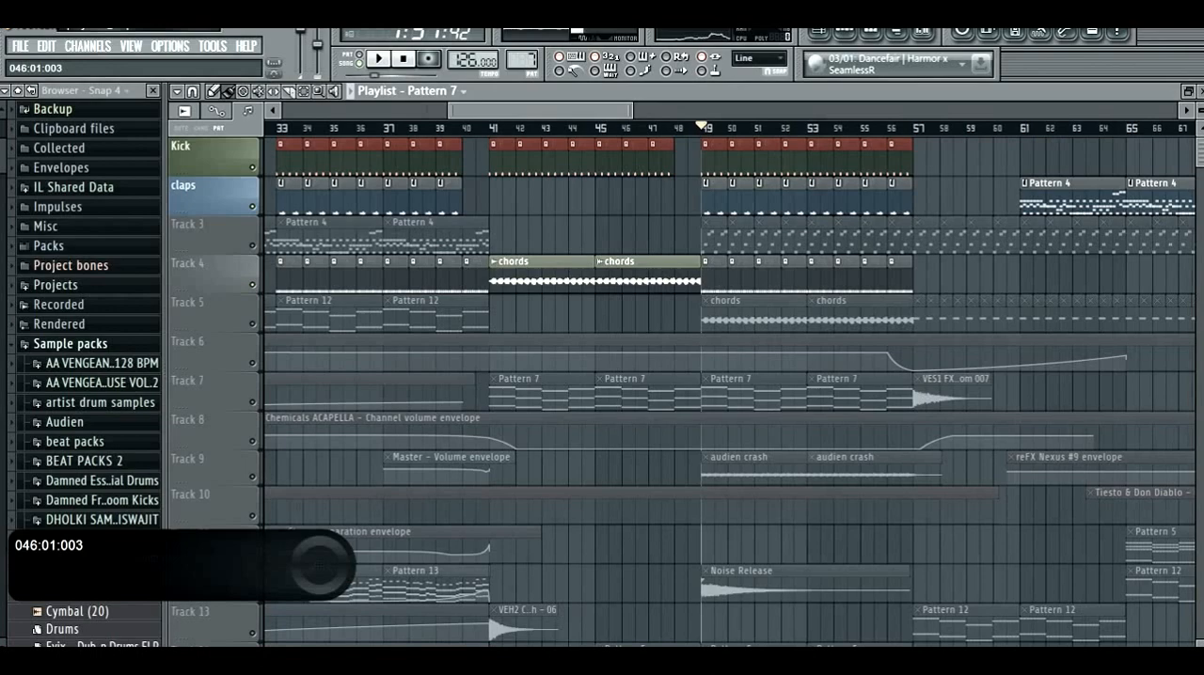
{"action": "scroll", "coordinate": [627, 280], "scroll_direction": "up", "scroll_amount": 2}
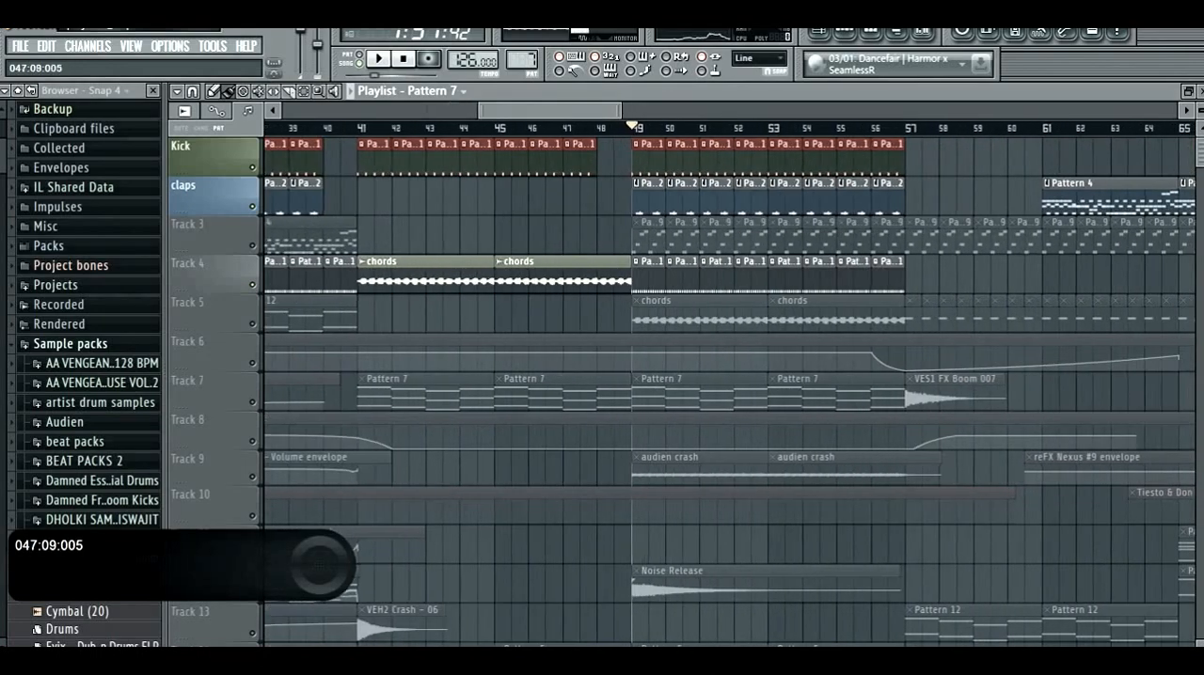
{"action": "scroll", "coordinate": [581, 209], "scroll_direction": "left", "scroll_amount": 3}
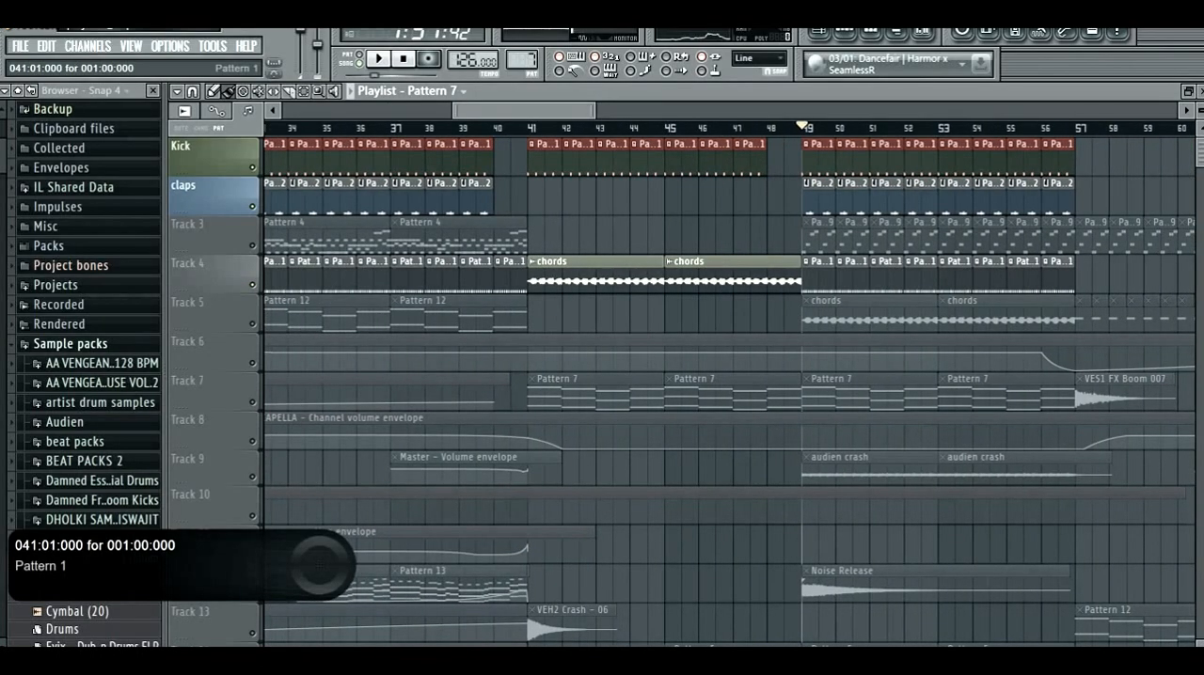
{"action": "scroll", "coordinate": [593, 208], "scroll_direction": "up", "scroll_amount": 2}
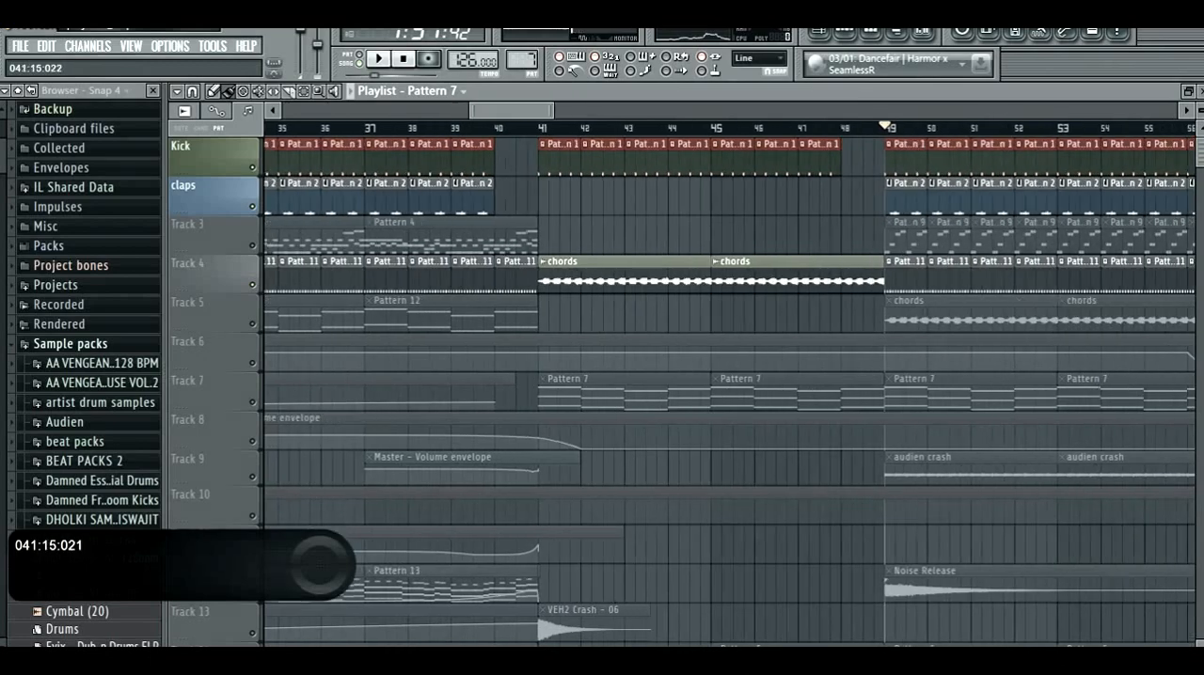
{"action": "scroll", "coordinate": [602, 209], "scroll_direction": "up", "scroll_amount": 4}
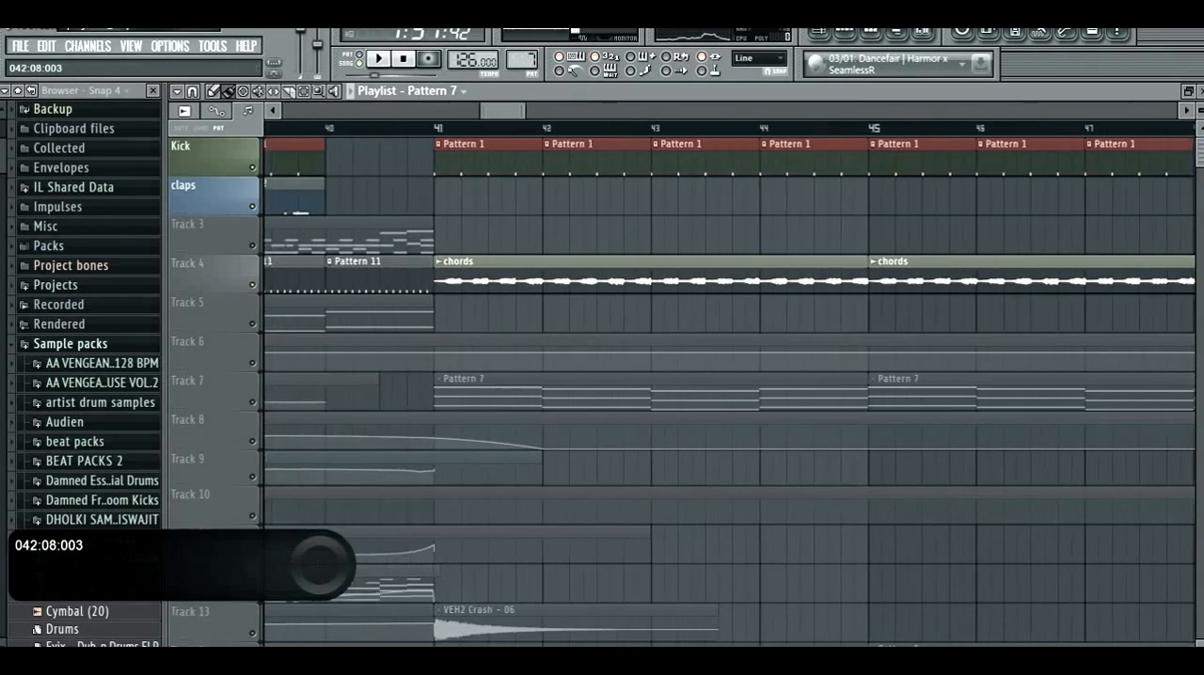
{"action": "scroll", "coordinate": [602, 209], "scroll_direction": "down", "scroll_amount": 3}
{"action": "scroll", "coordinate": [523, 198], "scroll_direction": "down", "scroll_amount": 3}
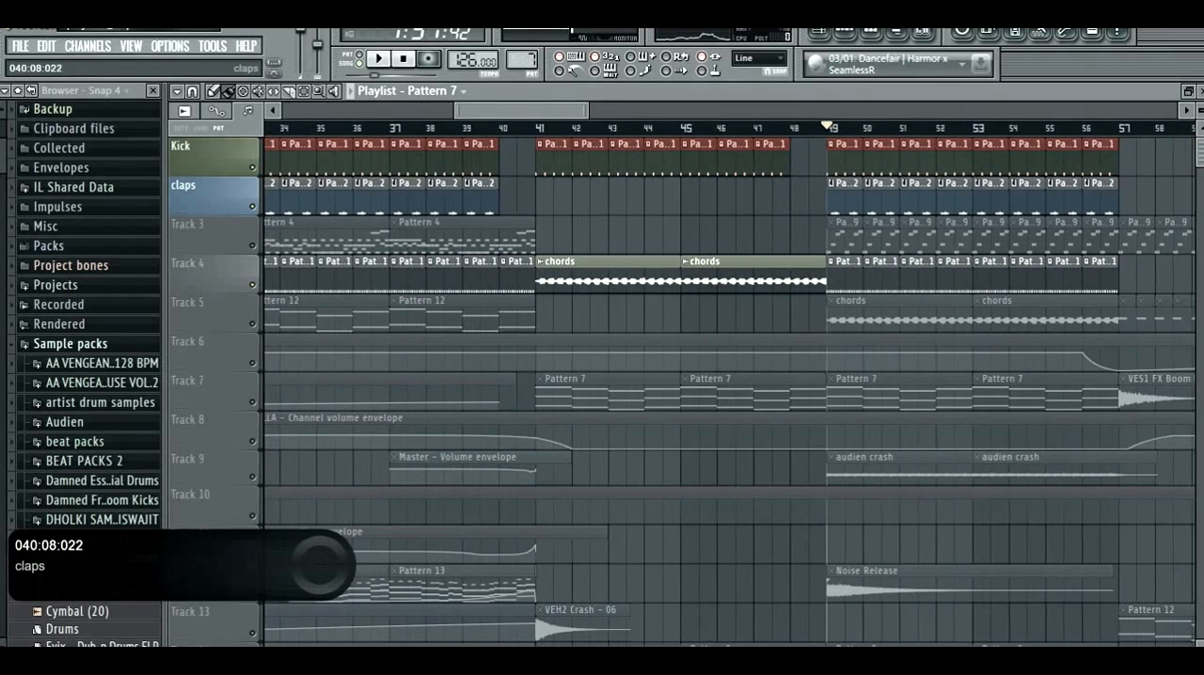